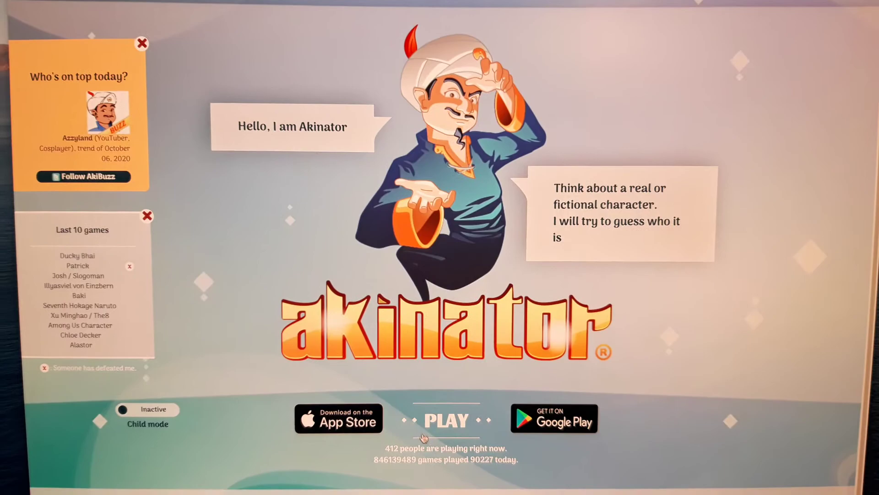
Step: Start a new Akinator guessing game from the home page
left_click(444, 418)
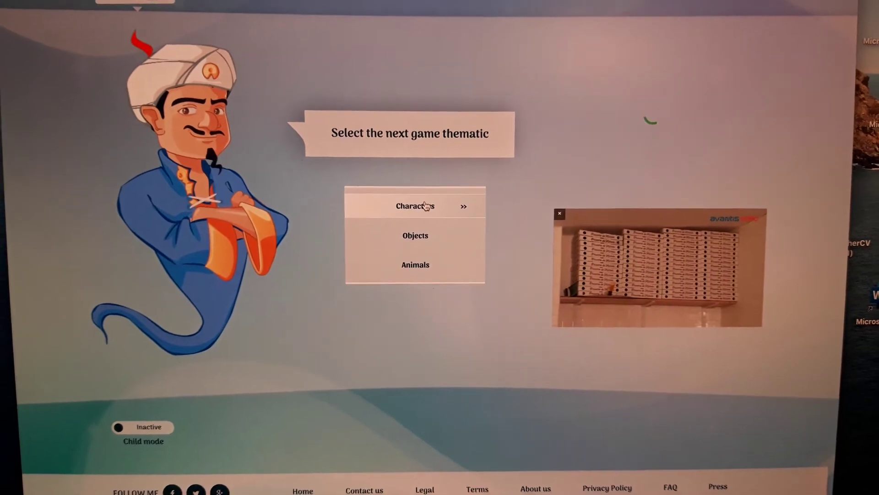
Step: Pick the Characters theme; answer male yes, sword don't know, firearms no, plus four others
left_click(427, 201)
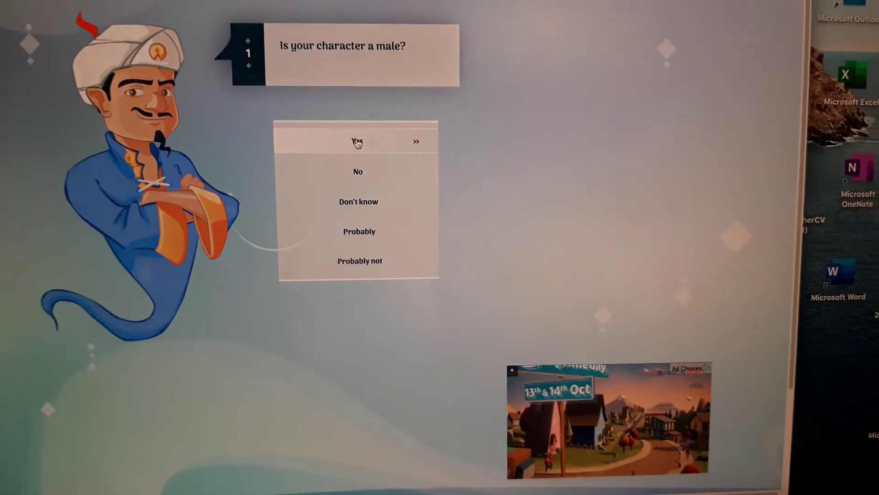
left_click(357, 143)
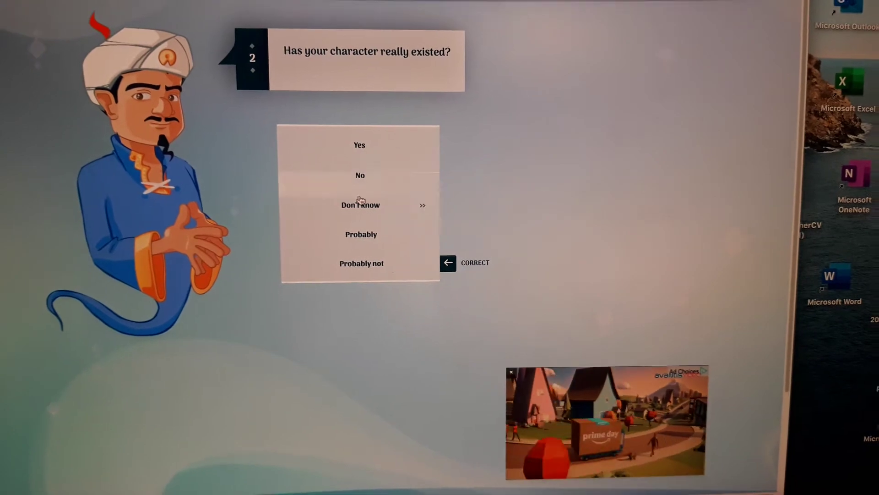
left_click(362, 180)
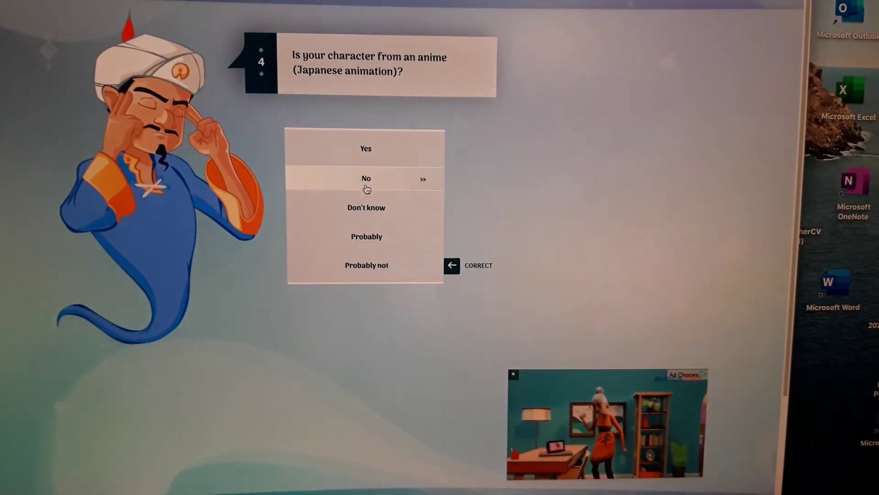
left_click(361, 145)
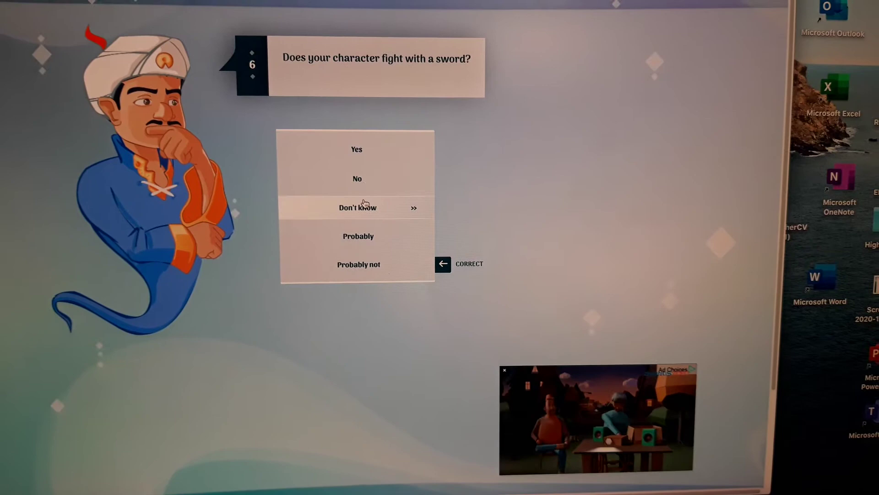
left_click(359, 200)
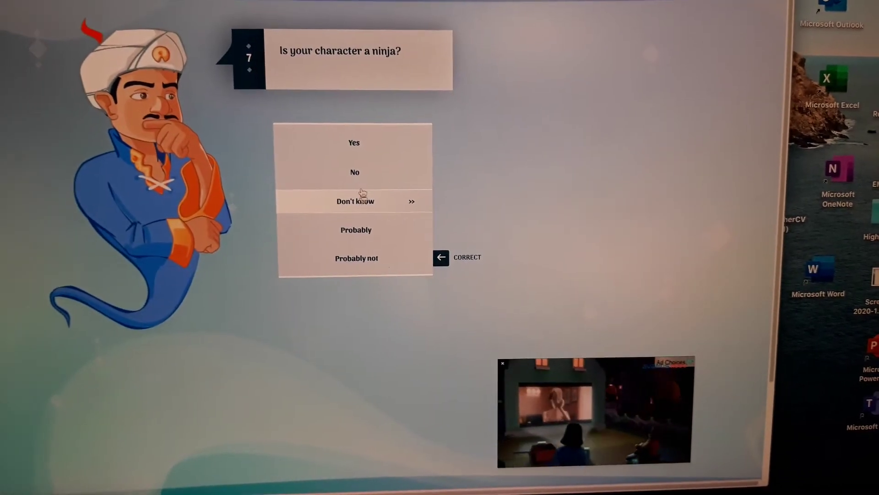
left_click(353, 140)
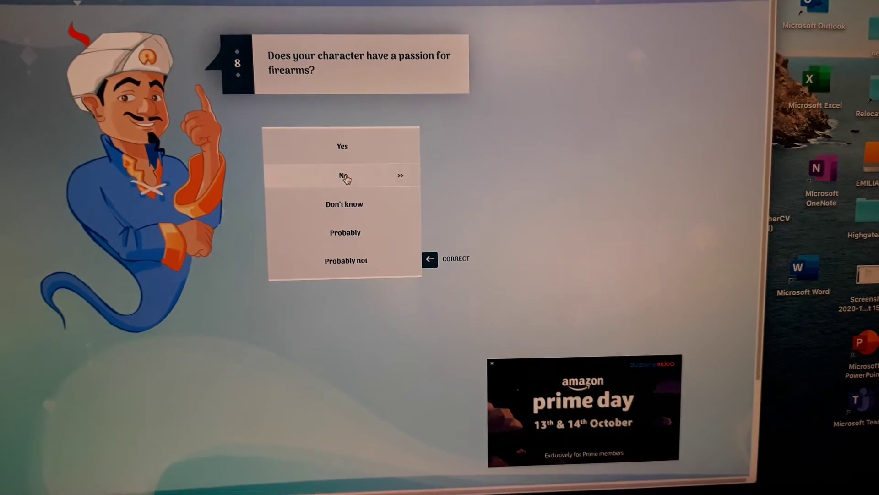
left_click(350, 176)
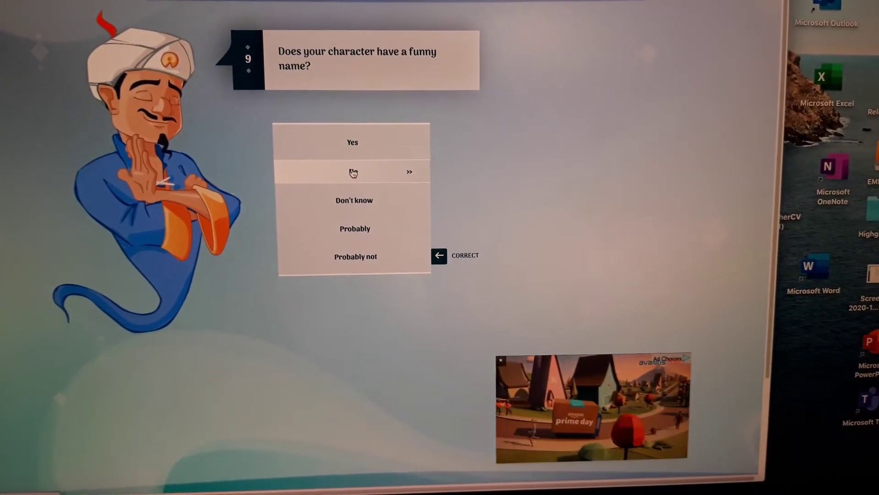
left_click(355, 172)
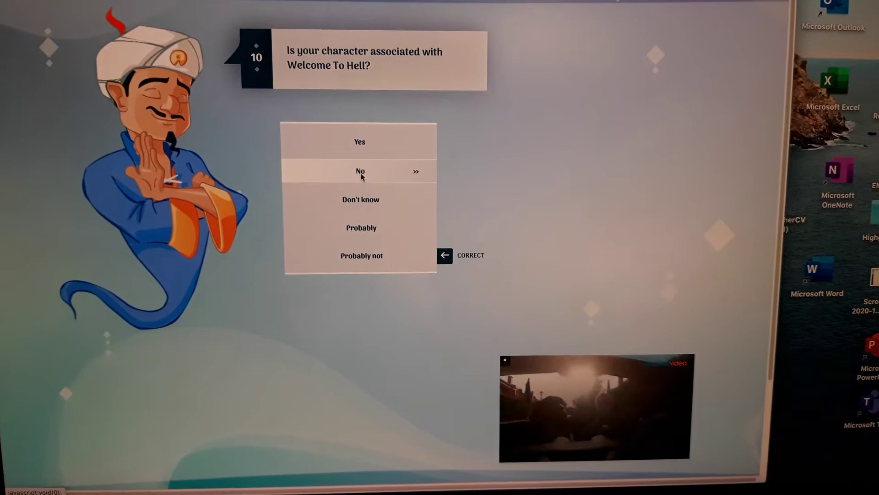
Step: Answer no to EXO and younger brother, yes to Uchiha clan, mask and name change
left_click(362, 176)
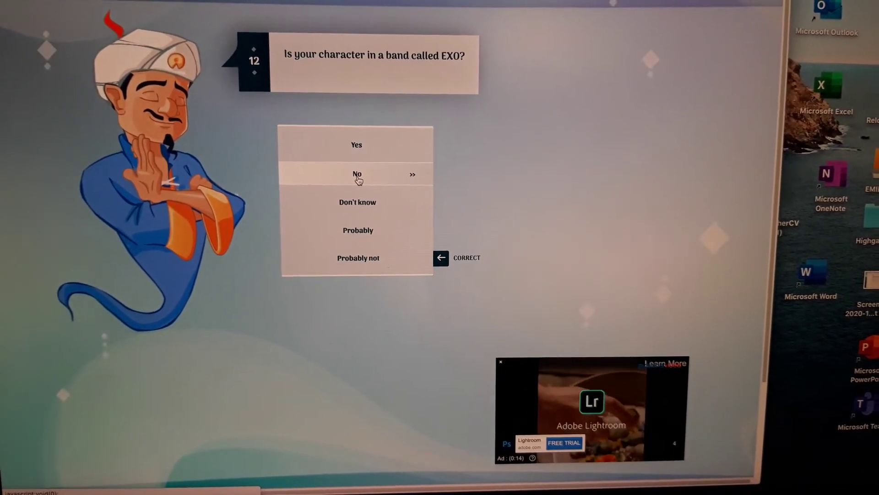
left_click(358, 180)
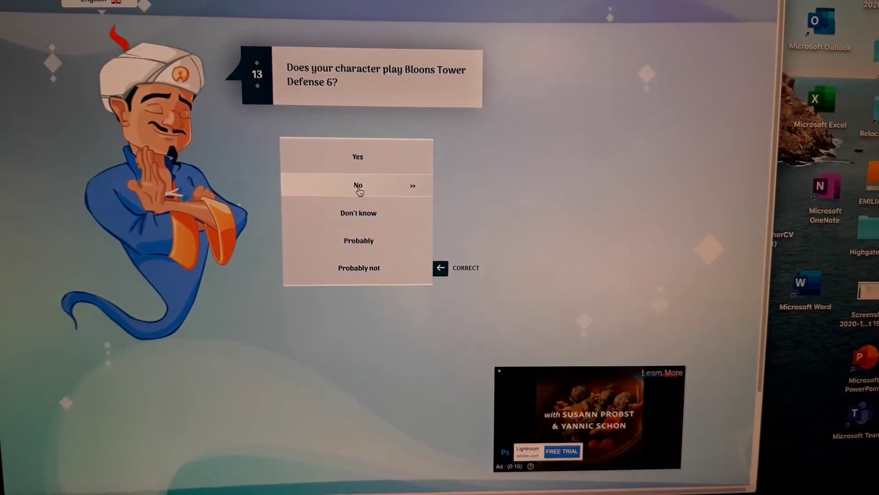
left_click(358, 191)
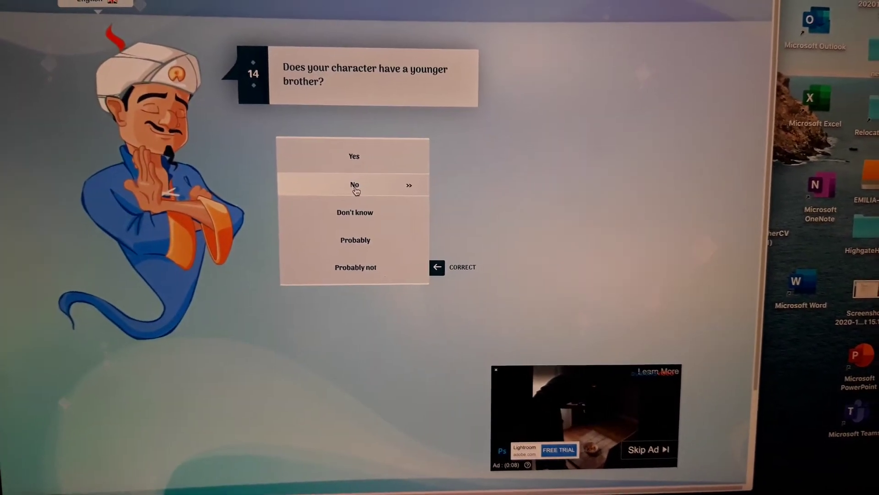
left_click(358, 193)
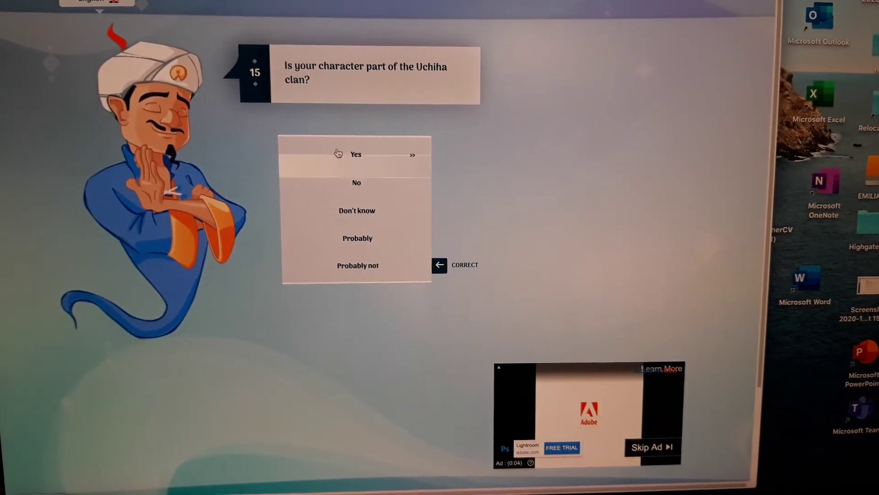
left_click(352, 151)
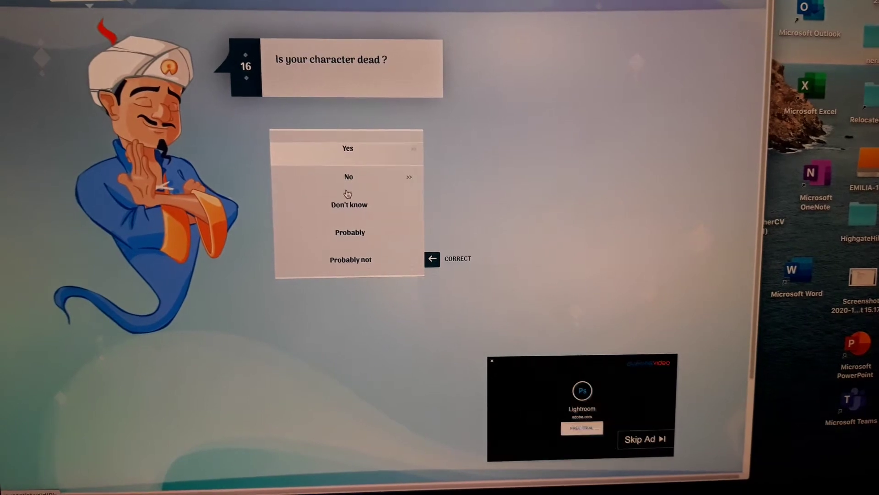
left_click(351, 205)
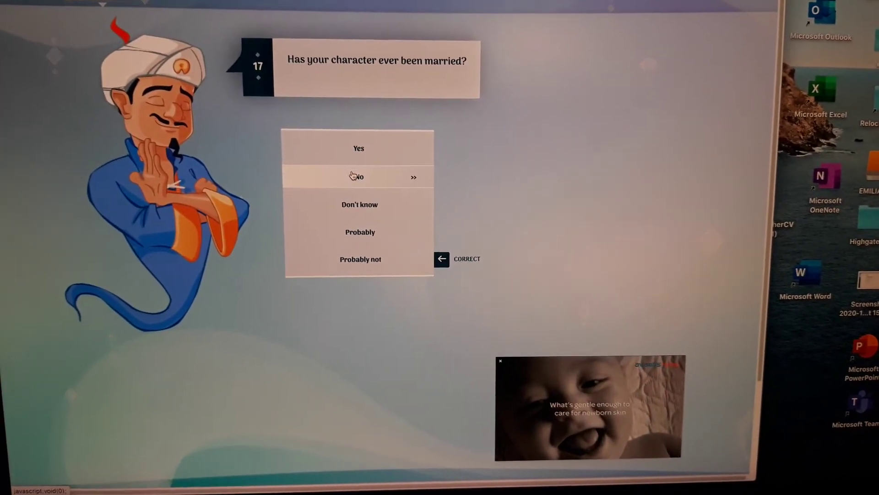
left_click(355, 175)
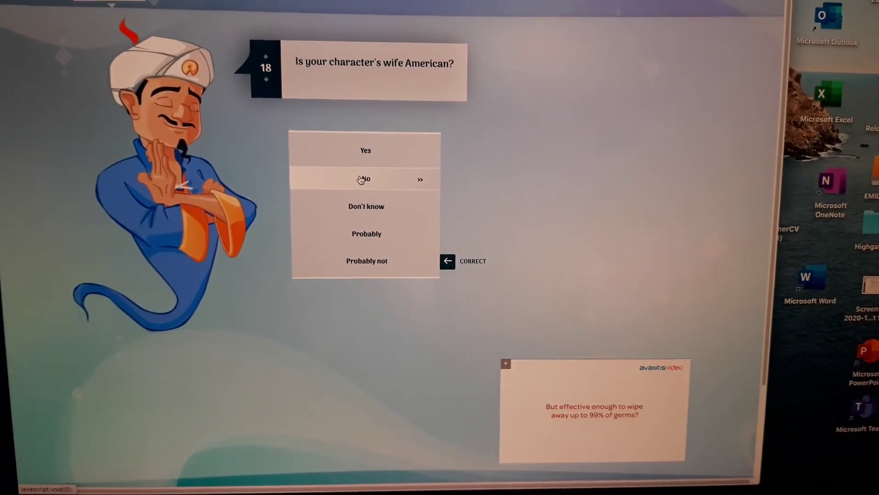
left_click(361, 180)
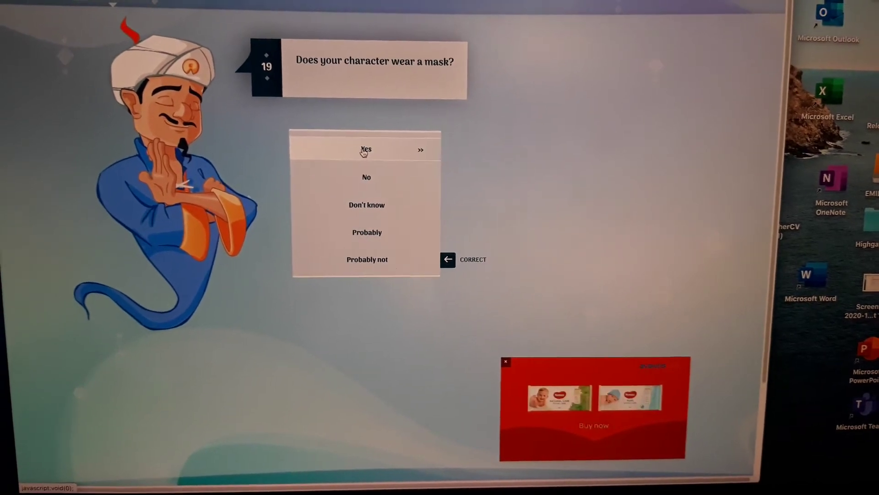
left_click(364, 150)
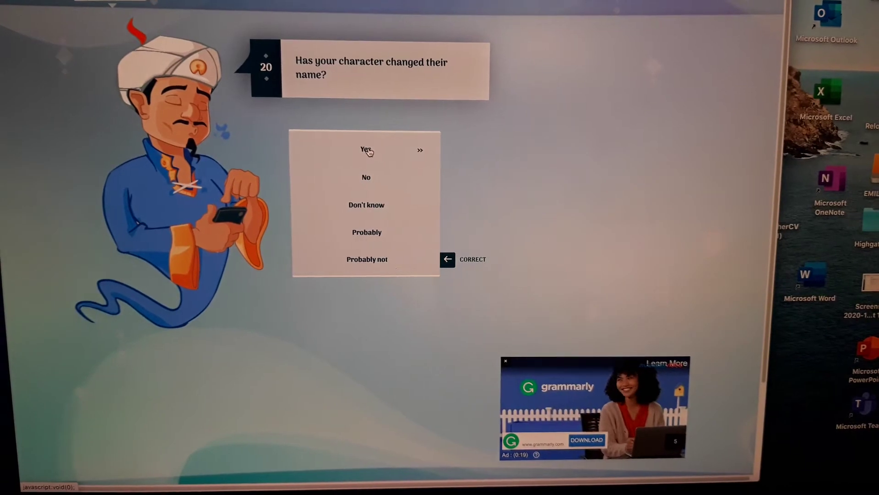
left_click(367, 150)
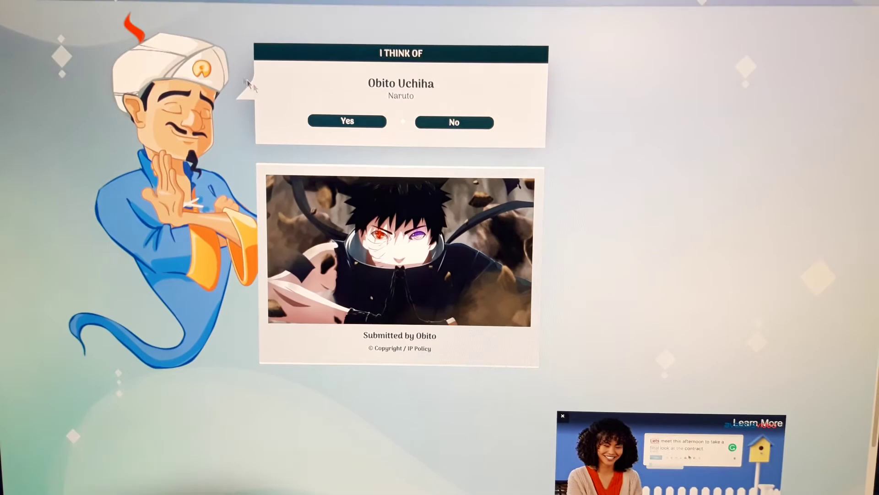
Step: Confirm that Obito Uchiha is the correct character
left_click(347, 121)
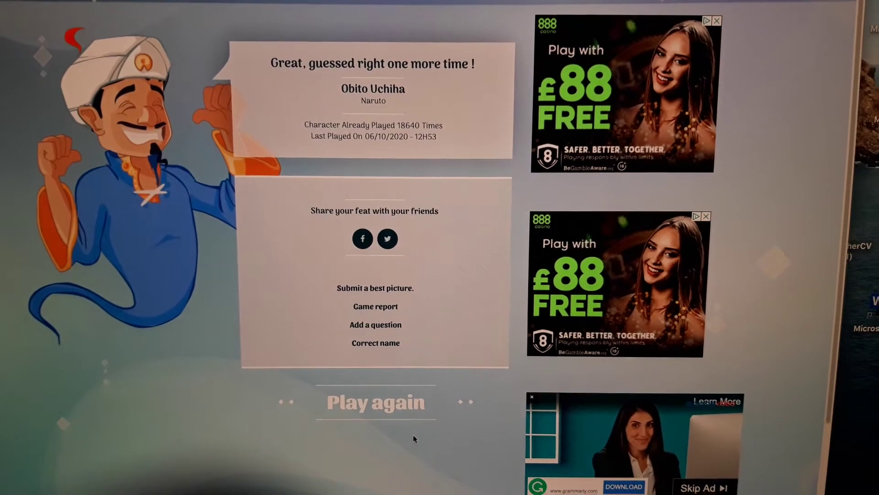
Step: Play again and answer no to being real, an animal, in movies, or music-linked
left_click(406, 412)
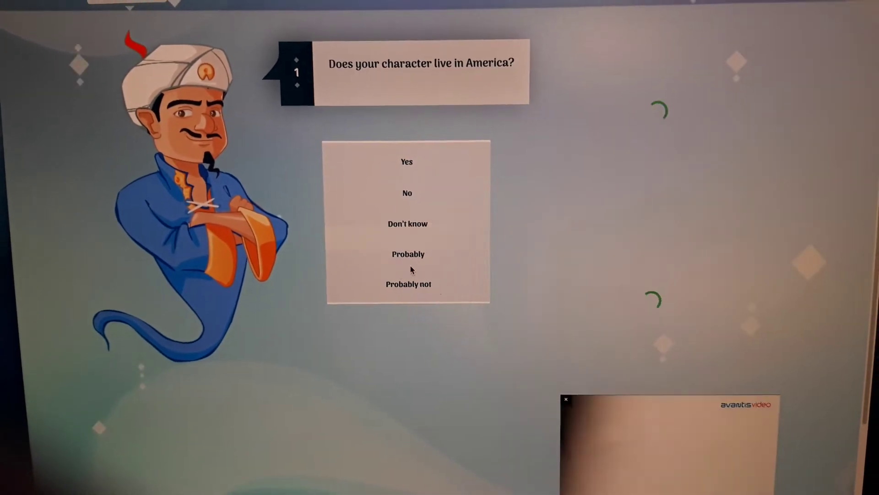
left_click(410, 267)
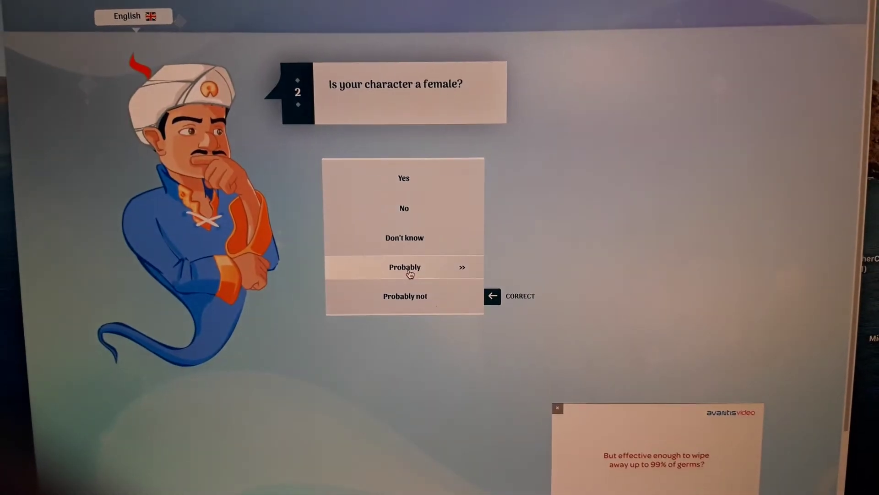
left_click(413, 210)
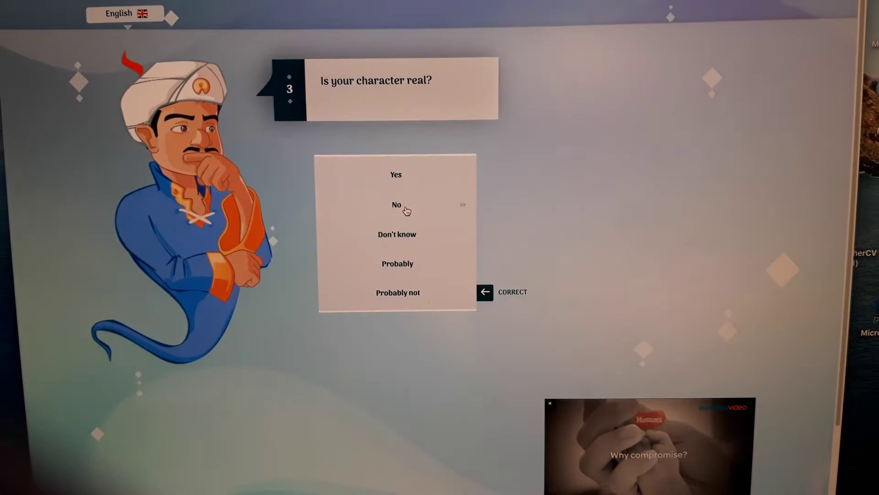
left_click(404, 210)
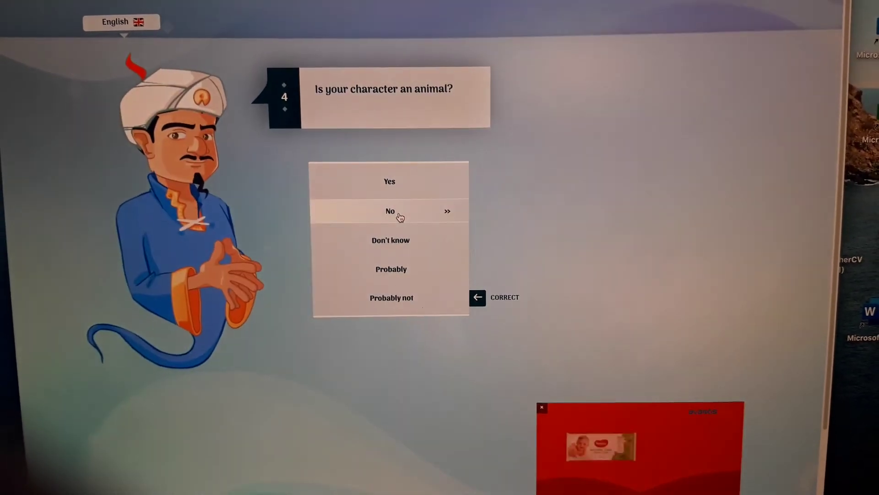
left_click(400, 212)
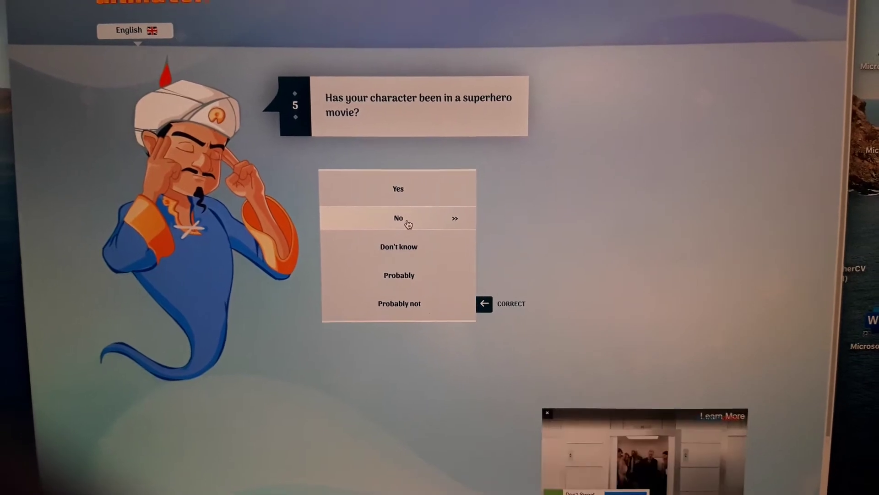
left_click(408, 223)
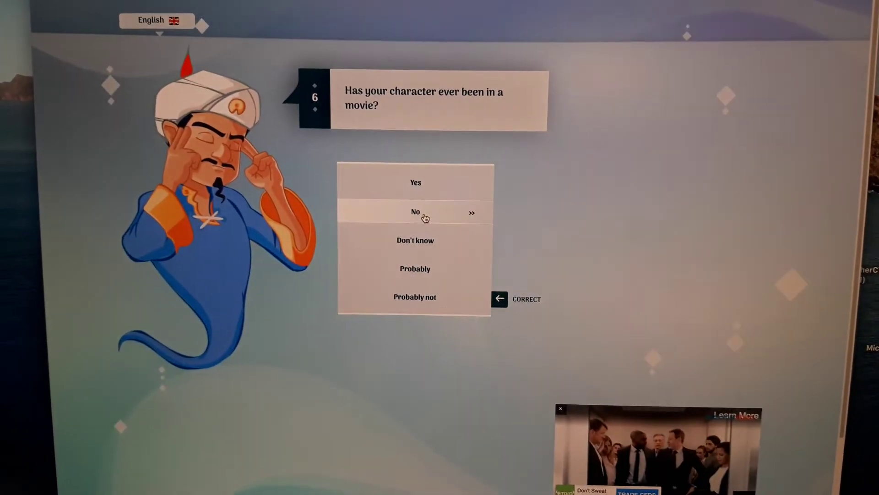
left_click(418, 223)
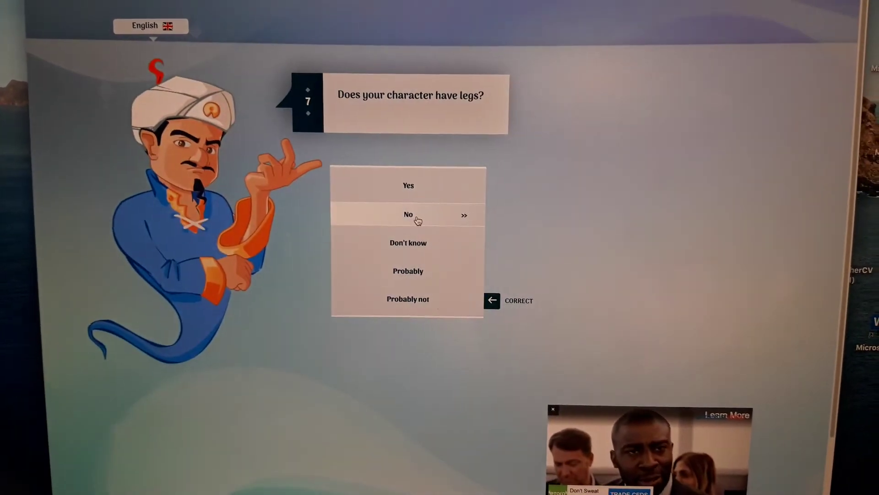
left_click(407, 184)
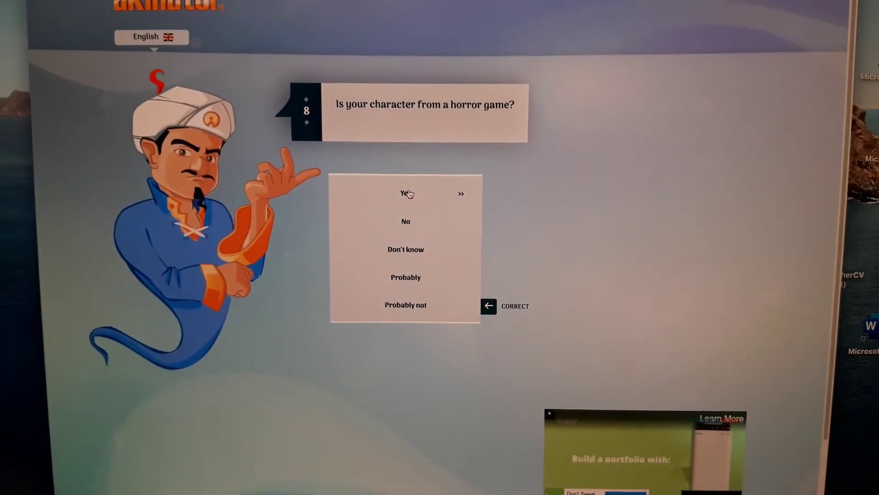
left_click(408, 220)
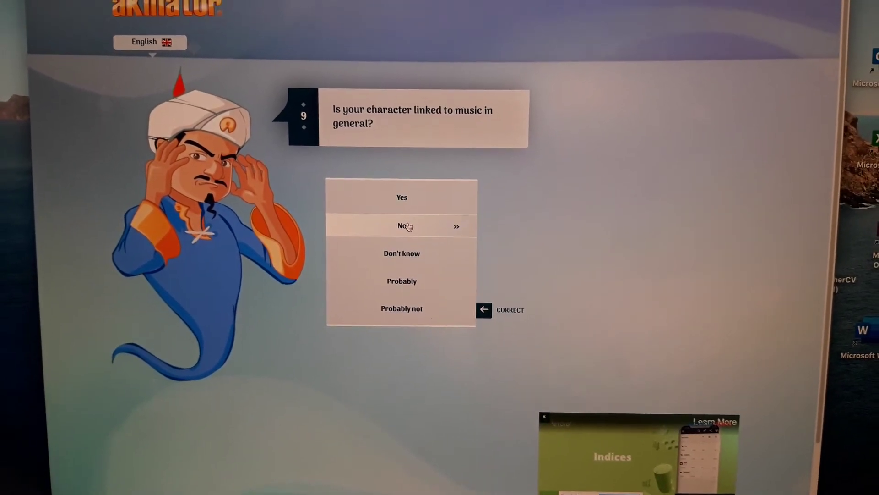
left_click(406, 226)
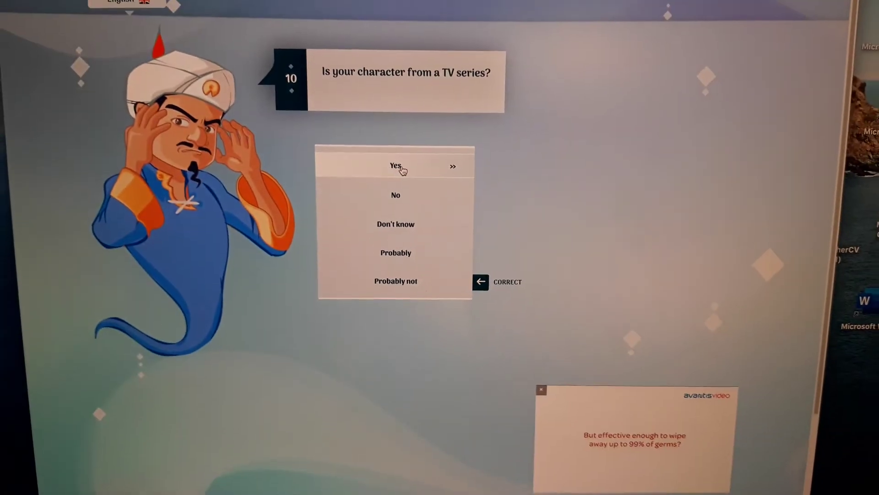
Step: Answer the TV series, anime, sister, fighting evil, hair and news presenter questions
left_click(402, 170)
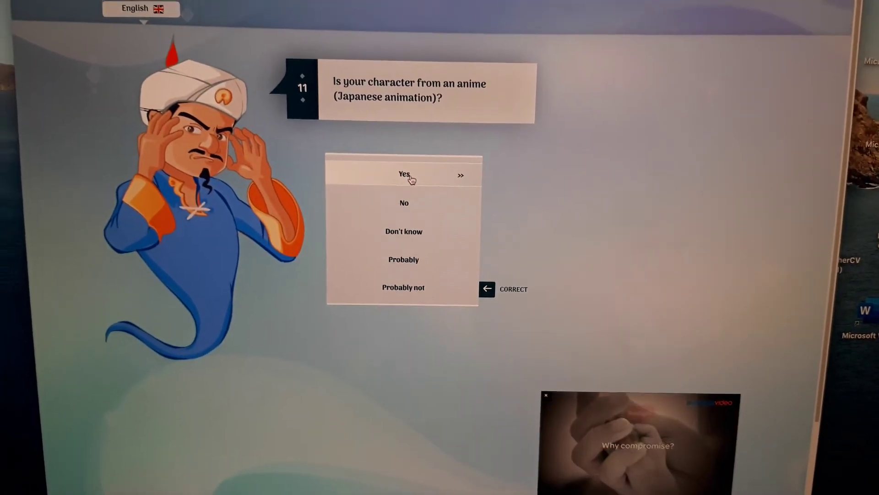
left_click(404, 200)
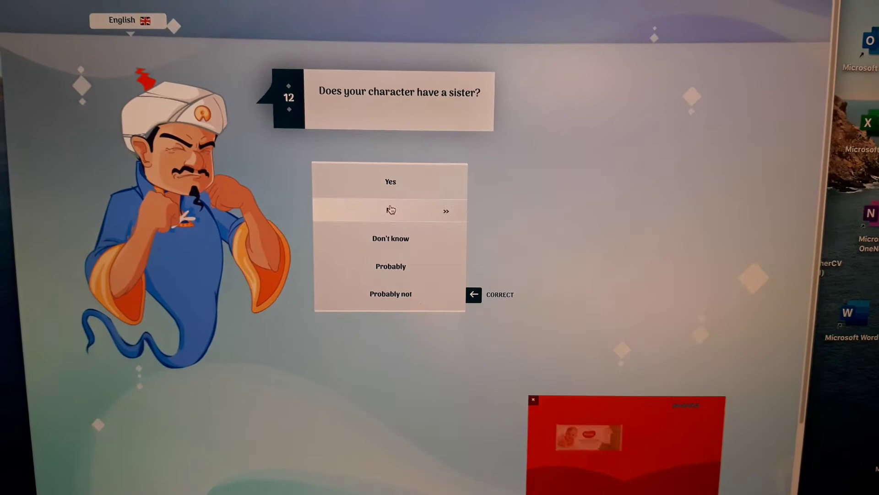
left_click(397, 206)
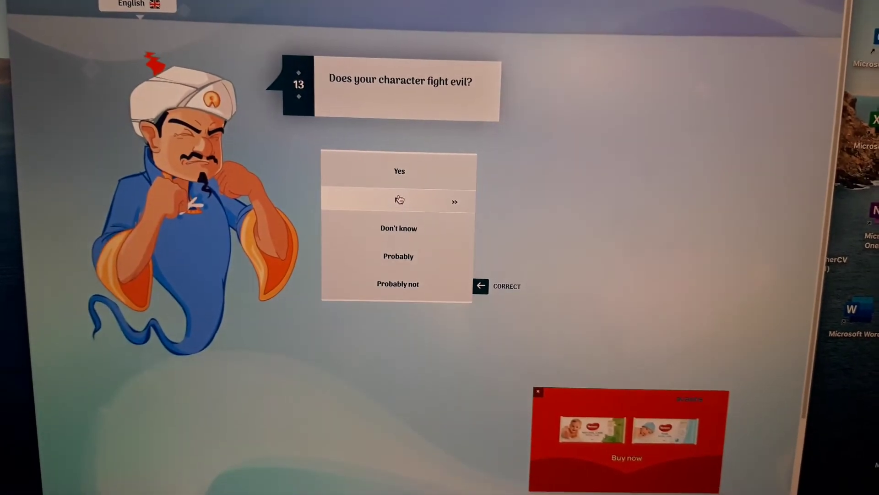
left_click(402, 207)
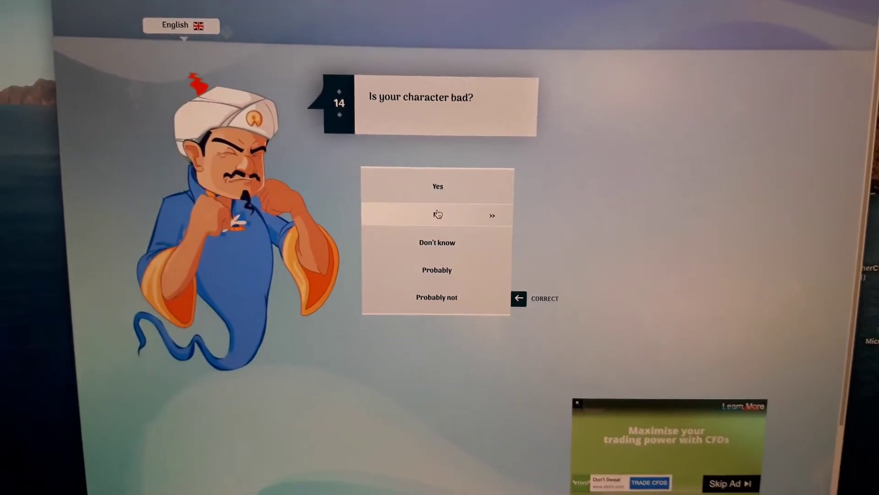
left_click(449, 218)
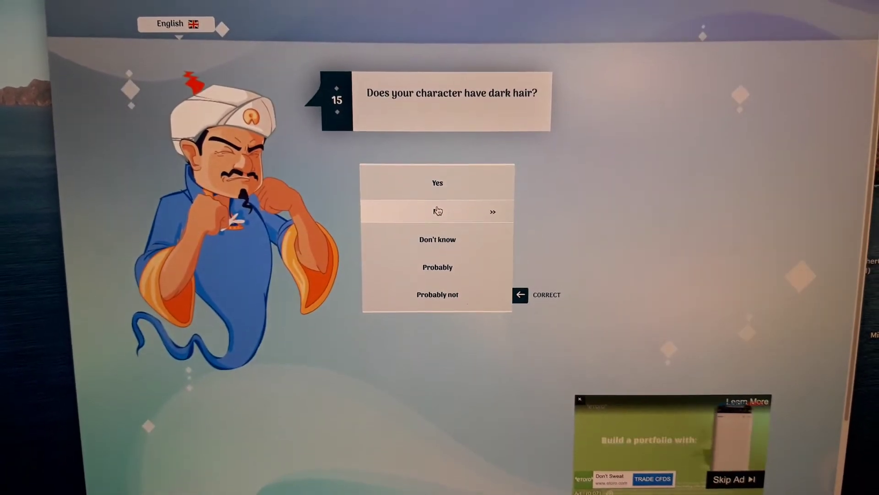
left_click(445, 182)
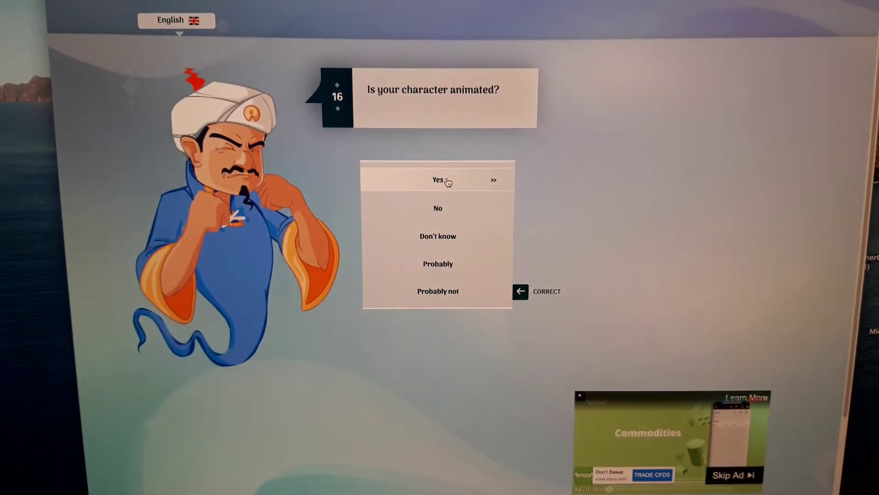
left_click(445, 179)
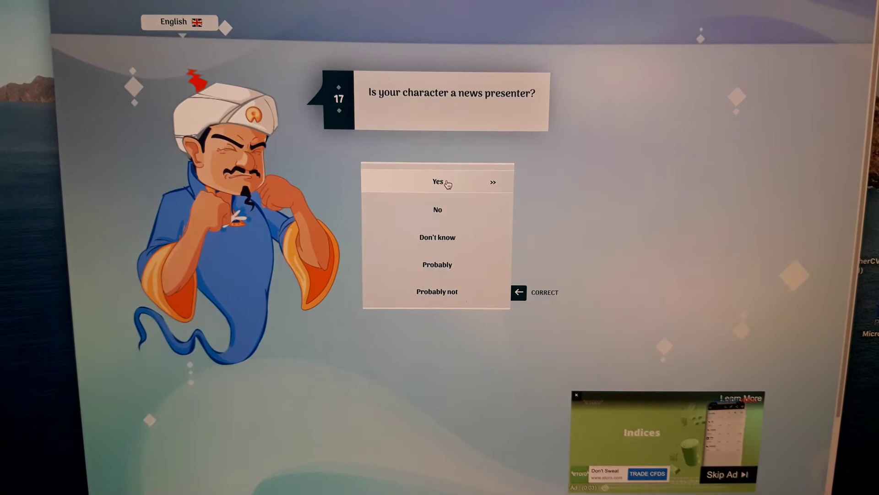
left_click(445, 209)
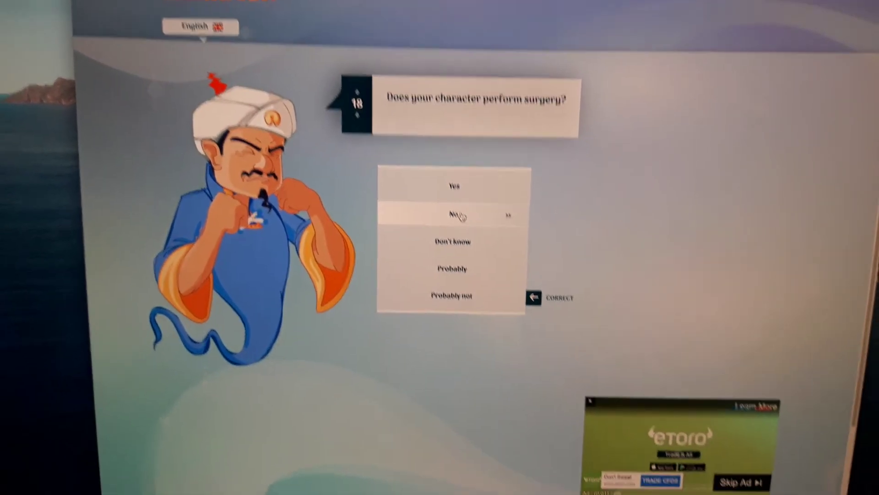
Step: Answer through the Total Drama and sniper questions, confirm Mike, and start another game
left_click(459, 215)
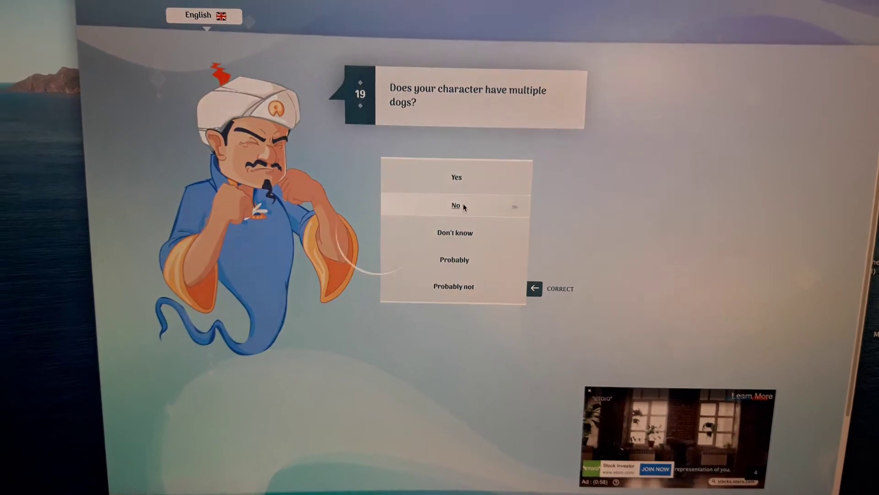
left_click(459, 209)
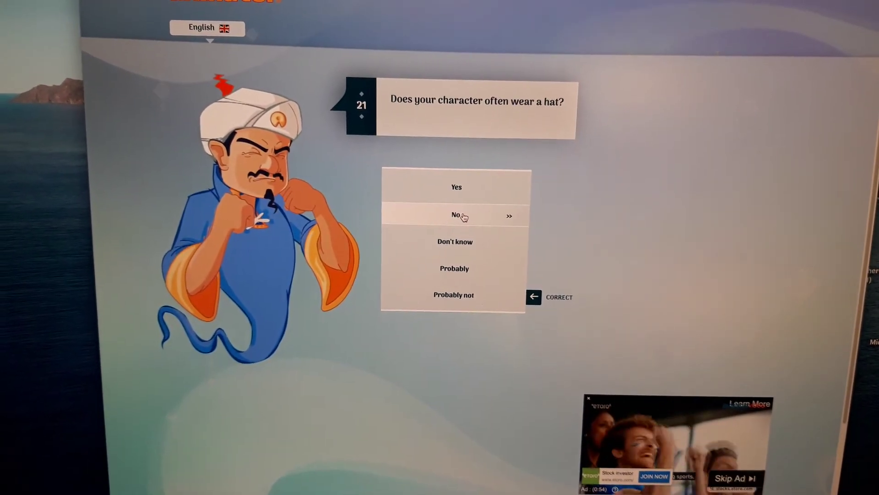
left_click(463, 217)
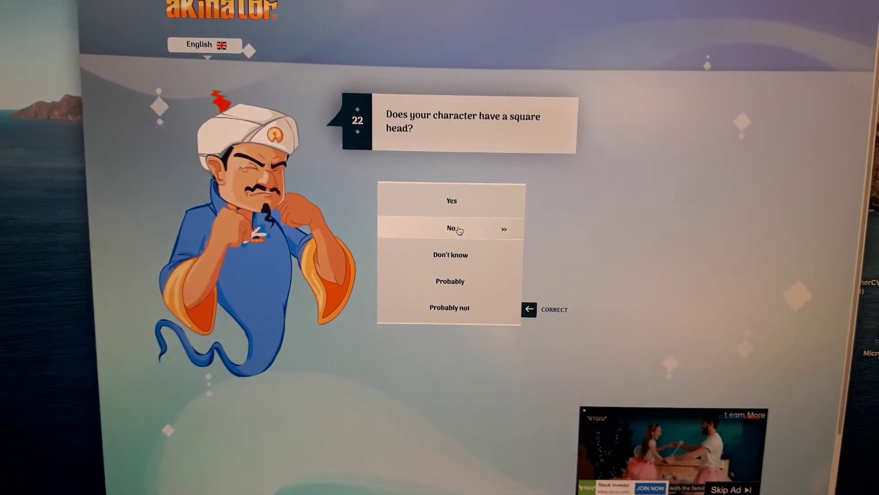
left_click(463, 228)
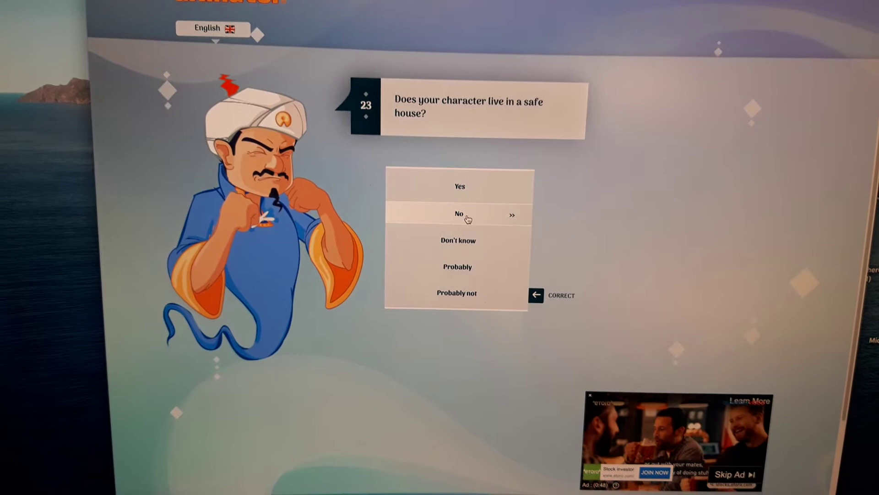
left_click(460, 245)
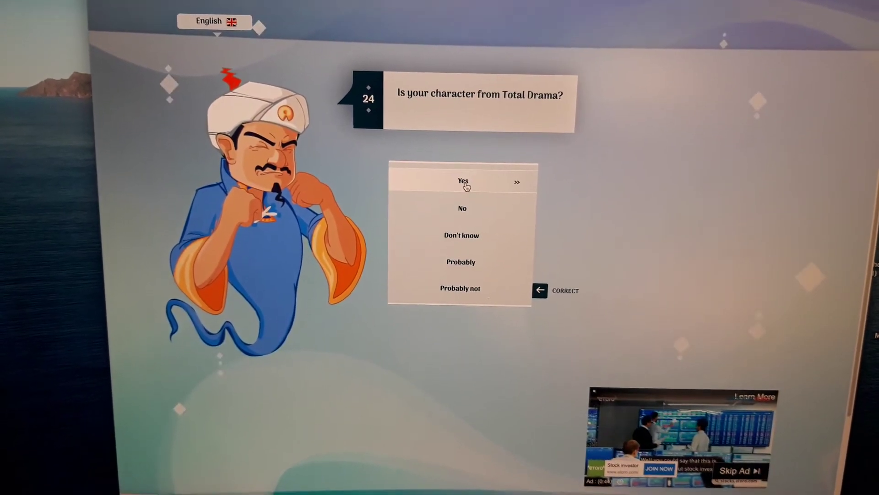
left_click(471, 184)
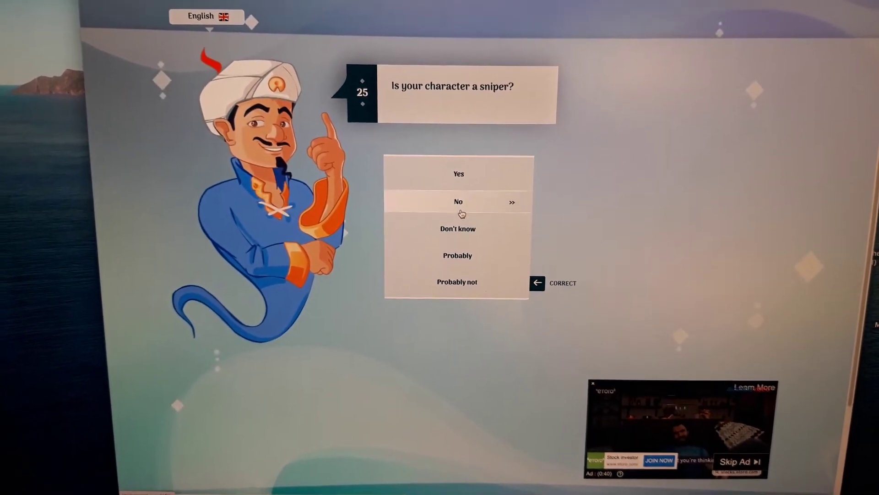
left_click(461, 213)
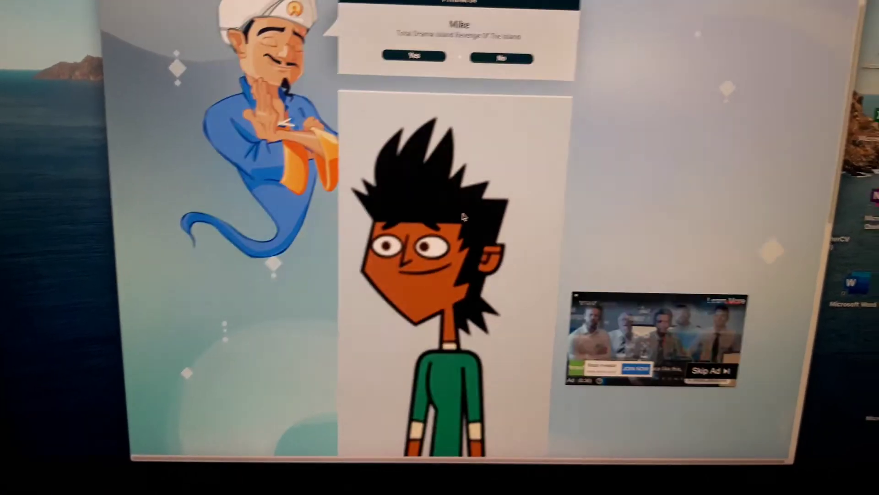
scroll(462, 217, "down", 2)
scroll(474, 209, "down", 3)
scroll(485, 205, "down", 5)
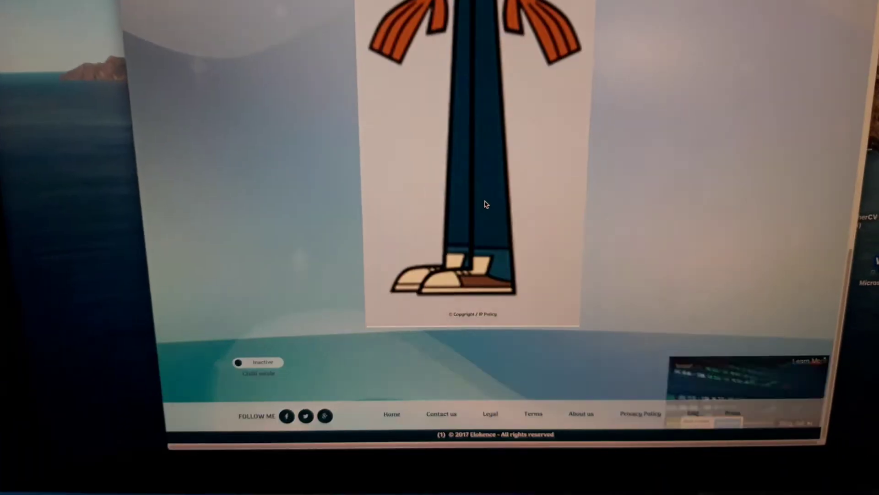
scroll(474, 206, "up", 2)
scroll(474, 209, "up", 5)
scroll(472, 220, "up", 3)
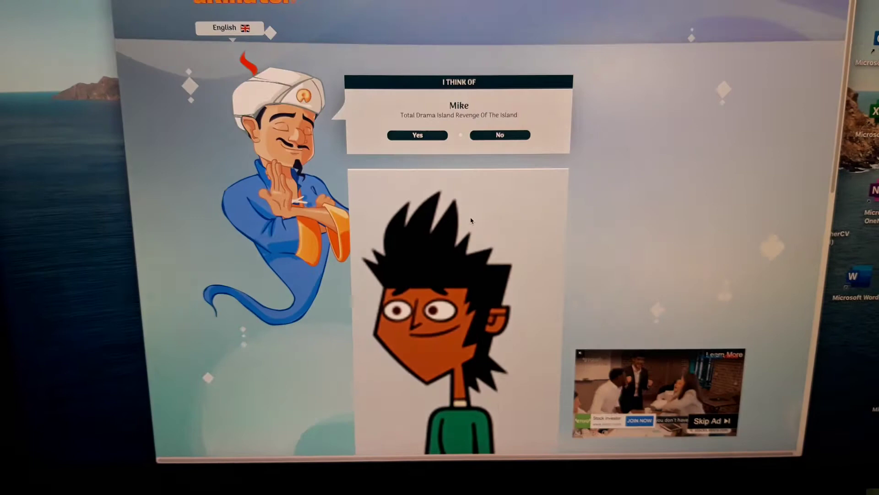
left_click(410, 147)
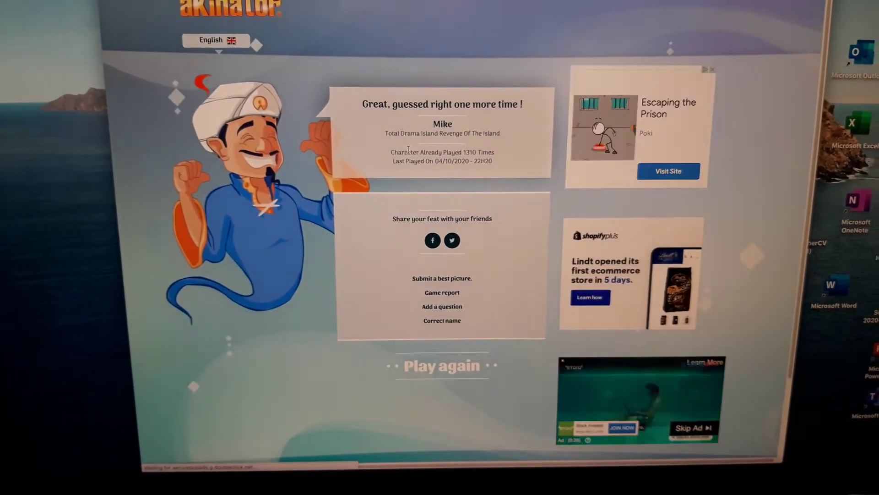
left_click(443, 368)
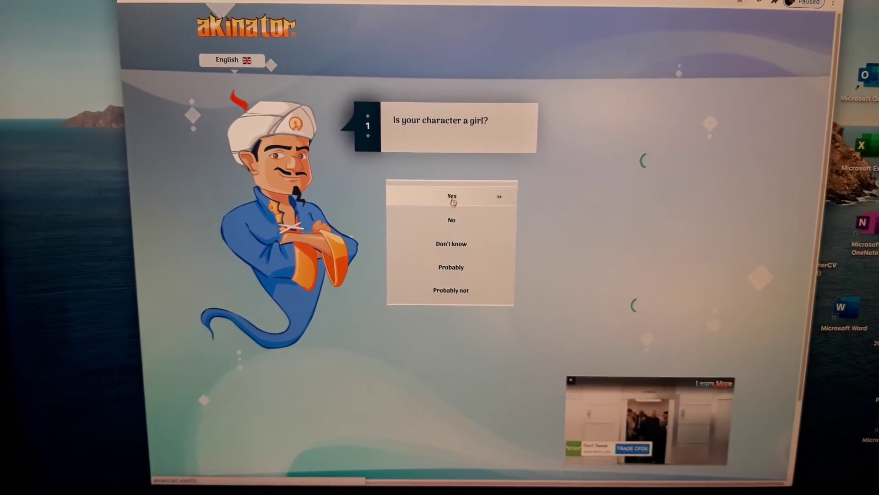
Step: Answer the girl, real, anime, hair colour and age questions, then confirm Deidara
left_click(456, 222)
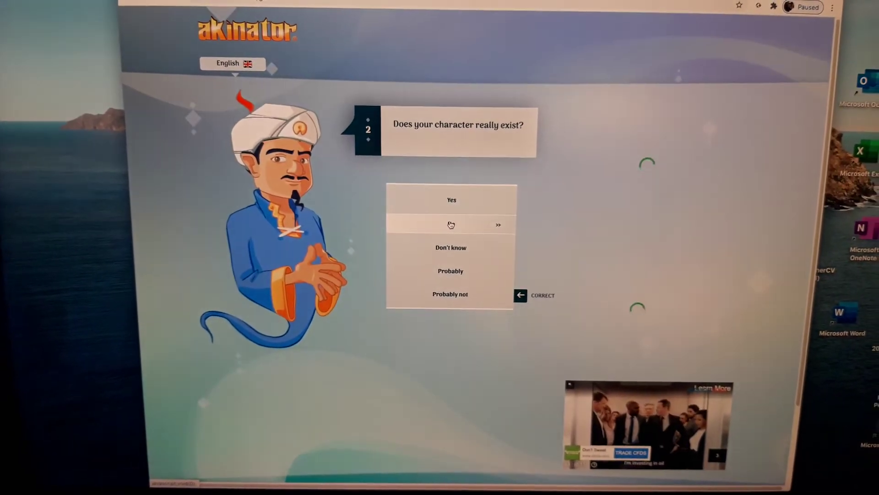
left_click(460, 226)
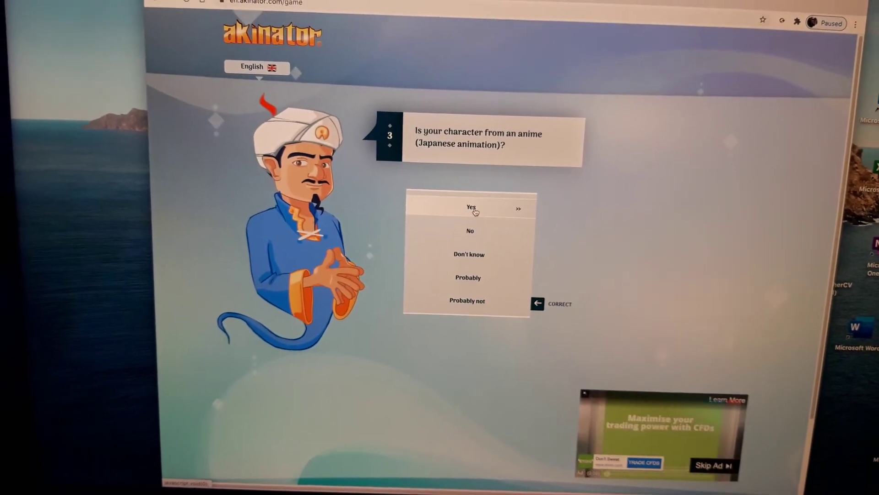
left_click(464, 202)
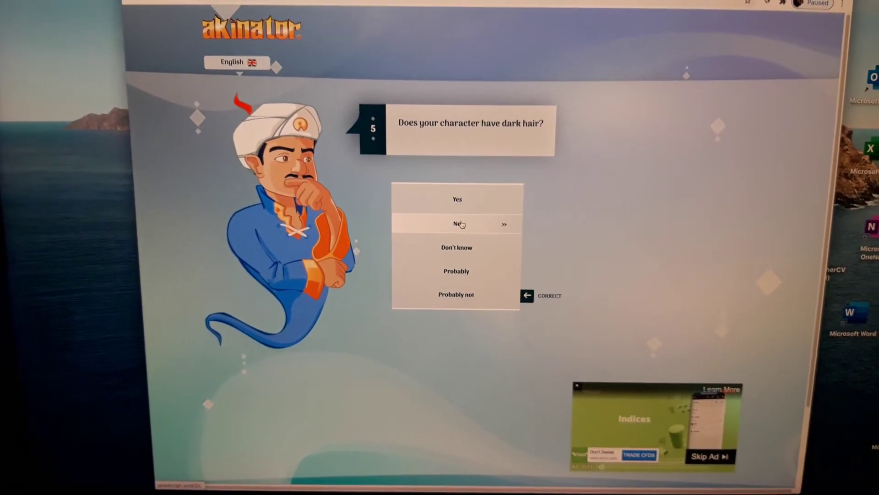
left_click(462, 224)
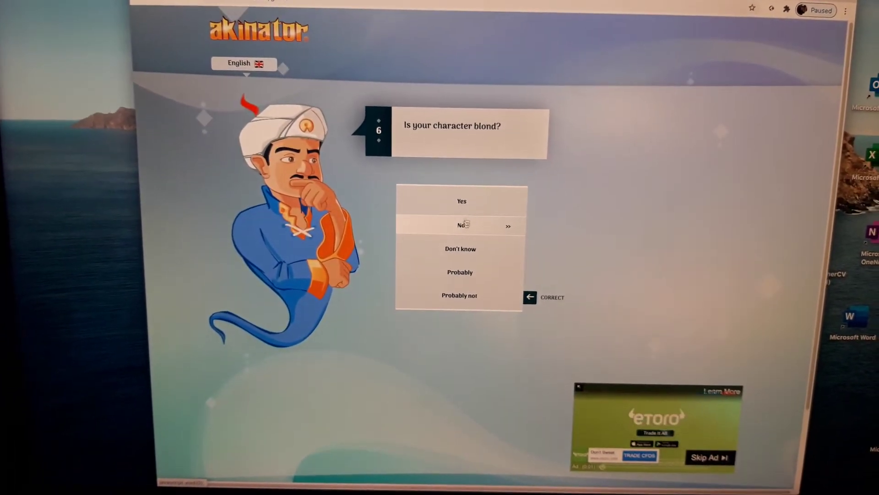
left_click(466, 206)
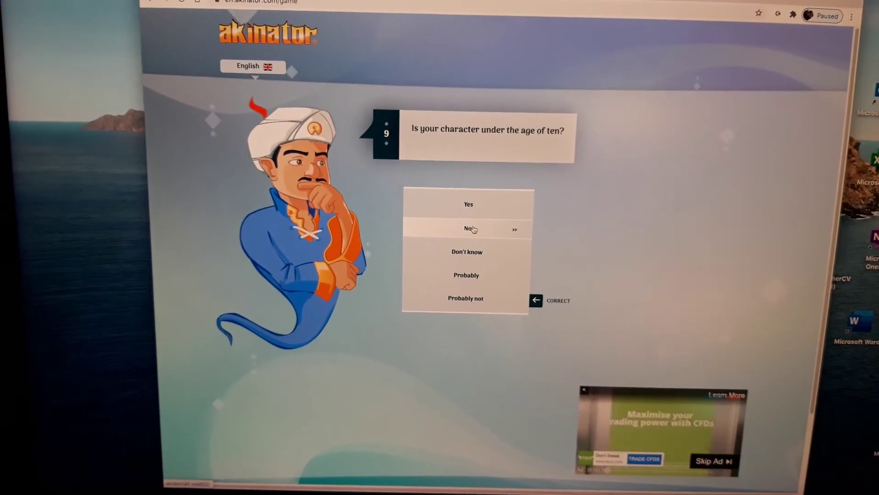
left_click(471, 232)
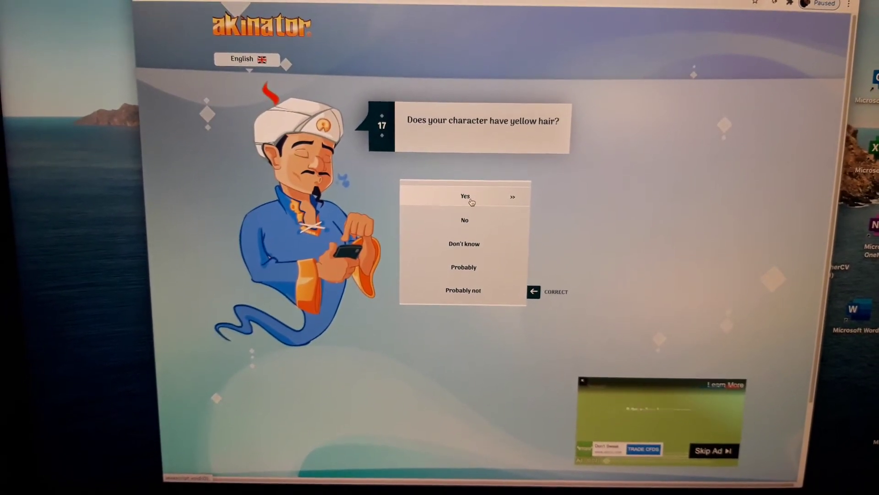
left_click(471, 199)
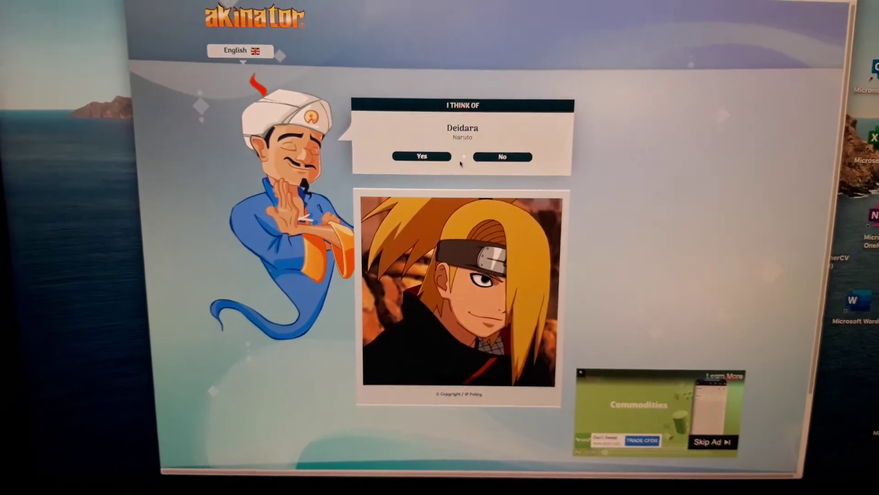
left_click(426, 156)
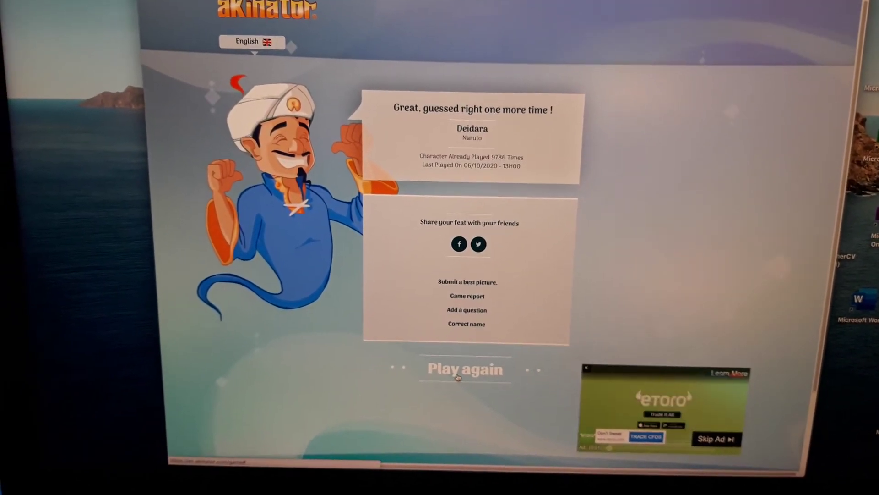
Step: Start a new game and answer the opening questions, including no to TV series
left_click(458, 375)
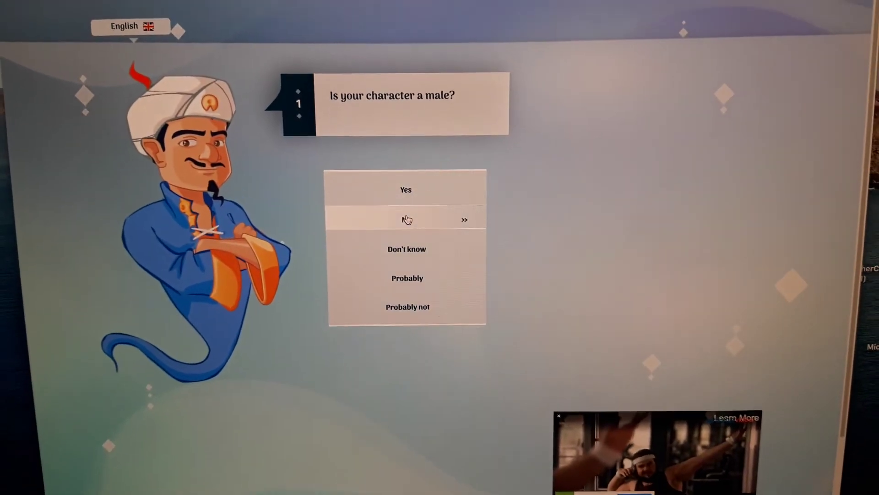
left_click(406, 219)
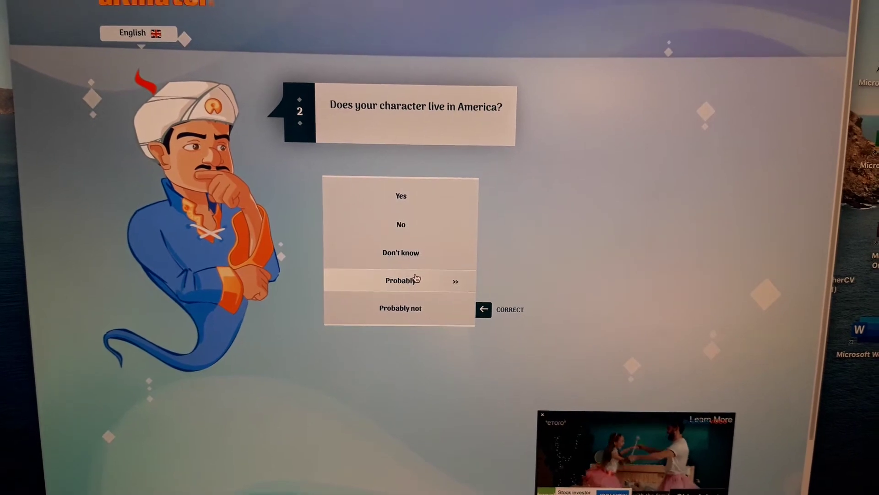
left_click(415, 280)
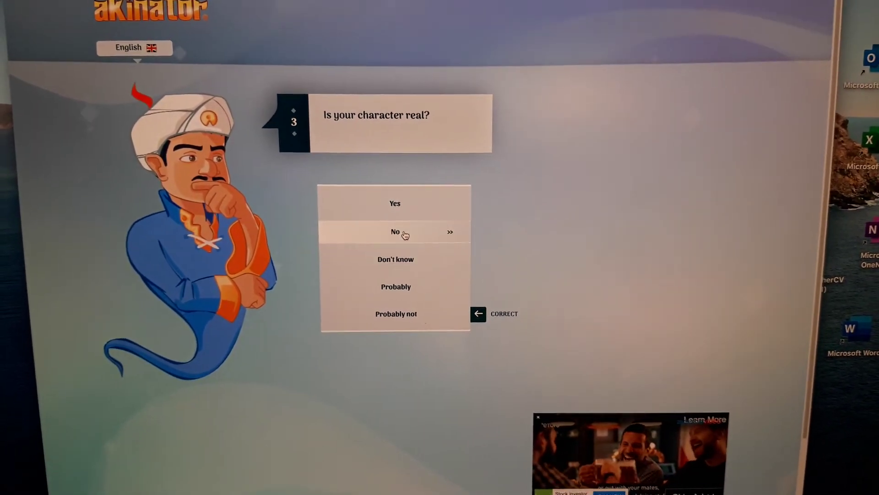
left_click(404, 234)
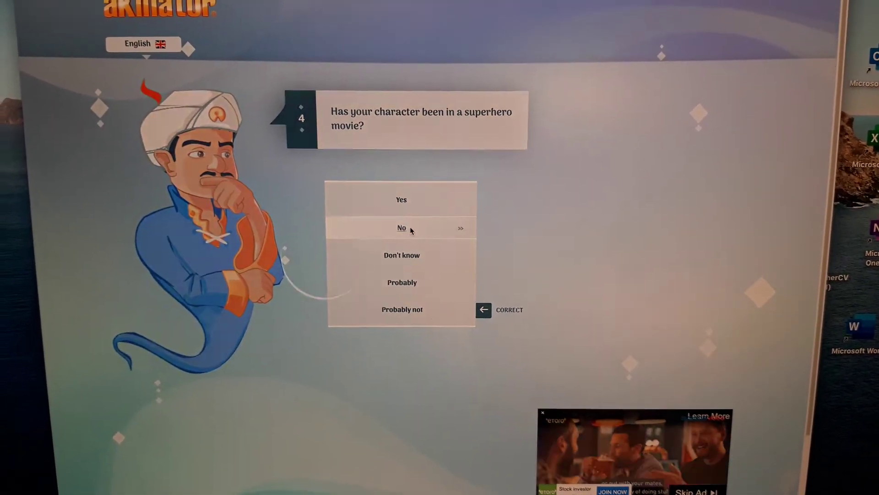
left_click(406, 233)
left_click(418, 231)
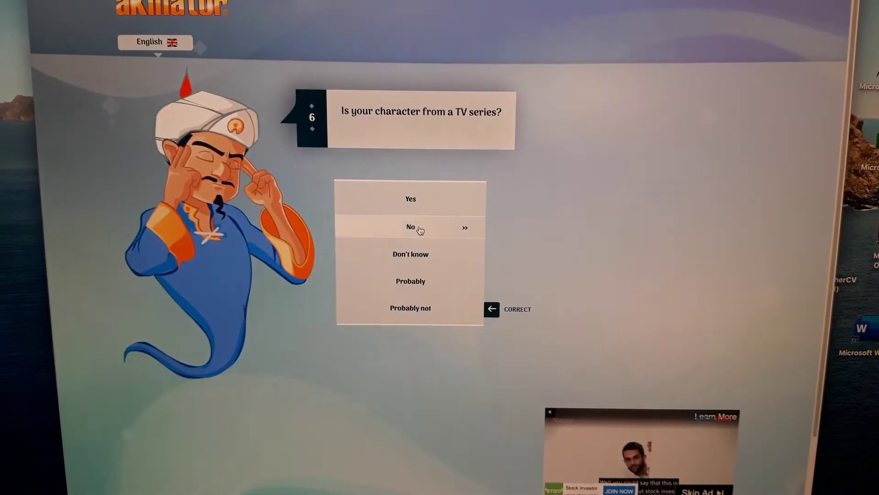
left_click(418, 198)
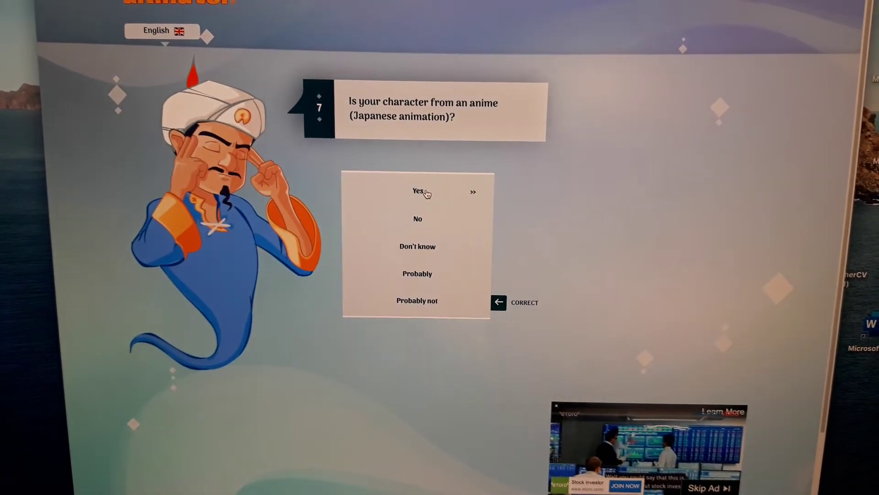
Step: Answer yes to being animated, no to powers, blond hair and an older sister
left_click(422, 216)
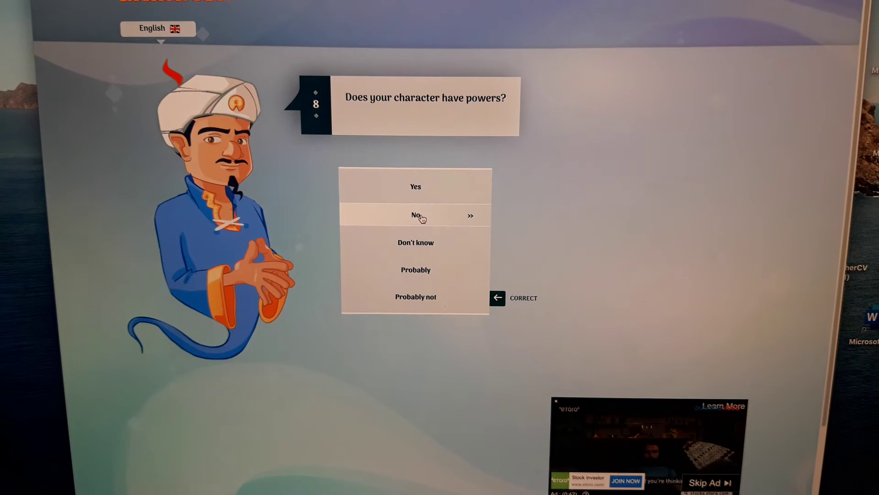
left_click(425, 215)
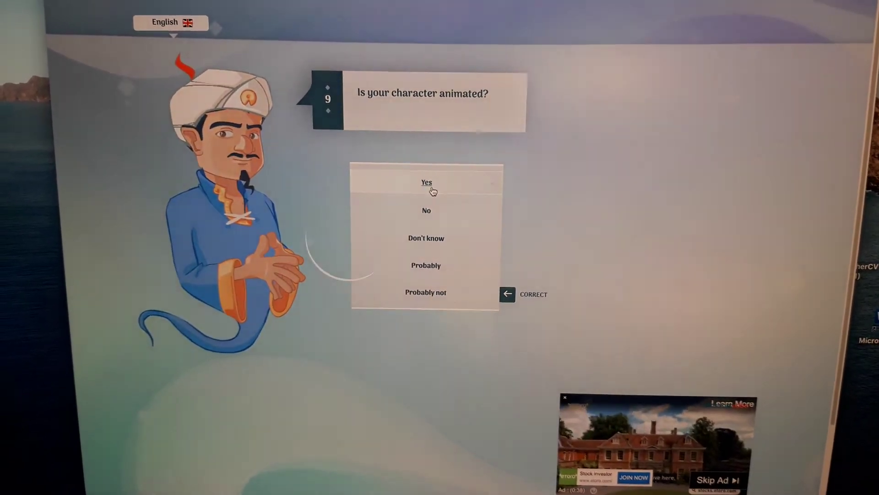
left_click(430, 191)
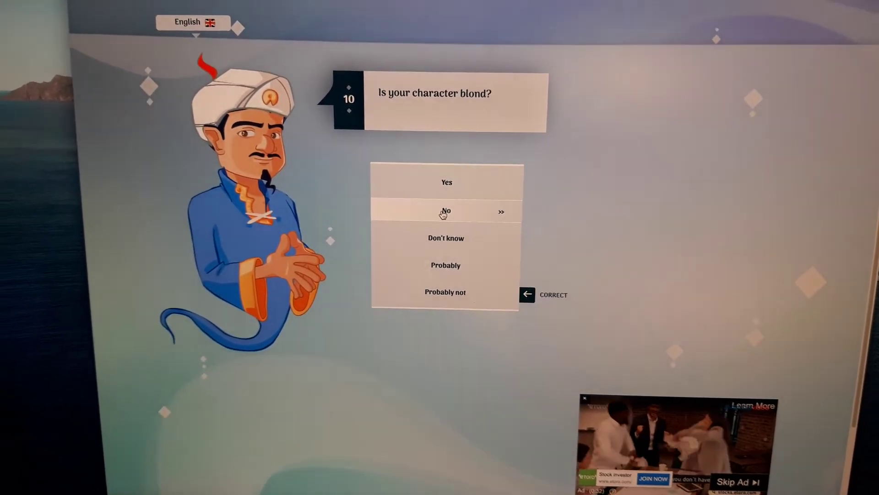
left_click(450, 208)
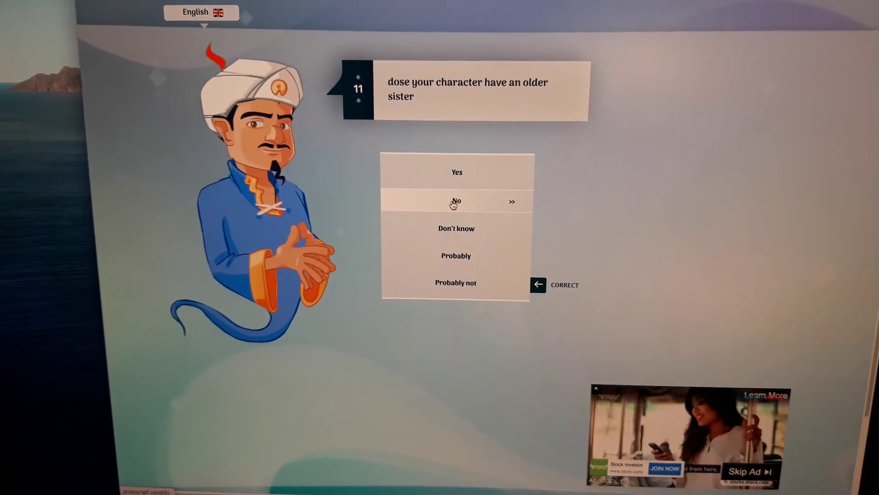
left_click(459, 203)
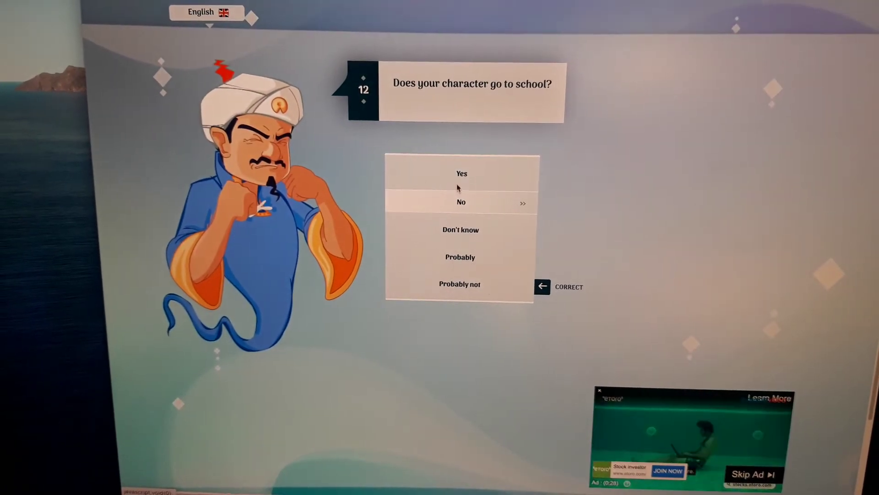
left_click(458, 180)
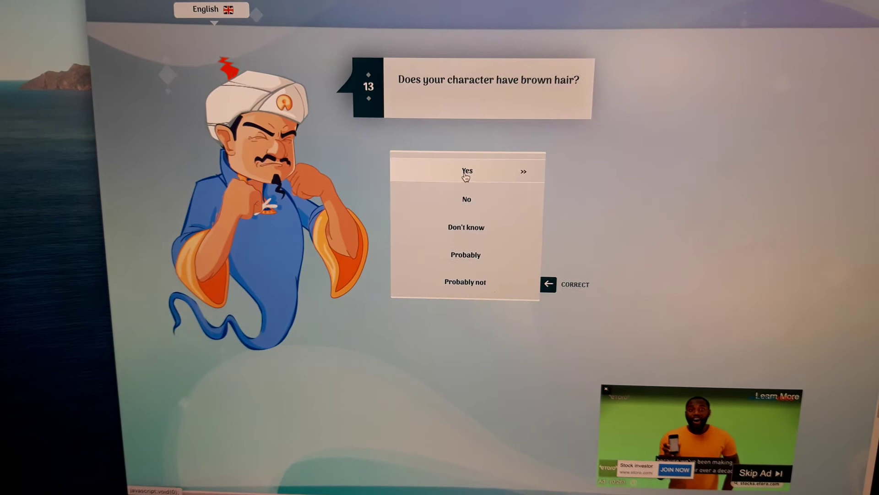
left_click(462, 203)
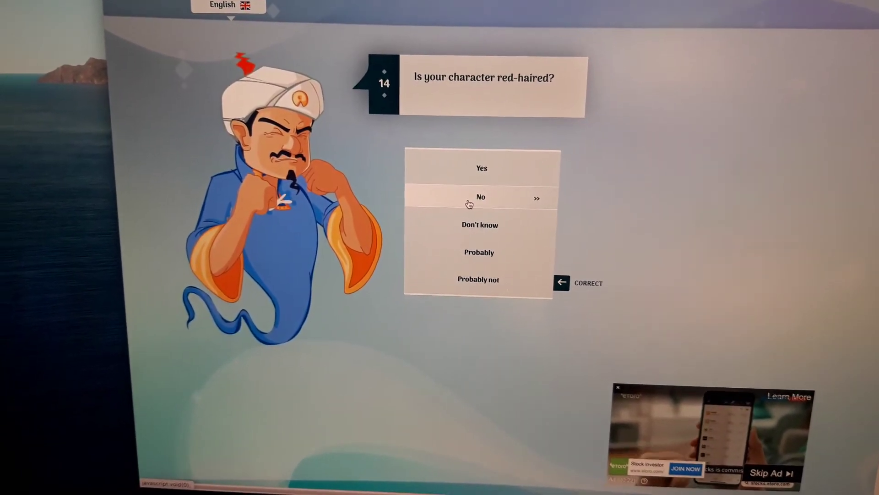
Step: Answer no to red hair, Ohio, Hawaii, being mean, fighting monsters and Legos
left_click(469, 204)
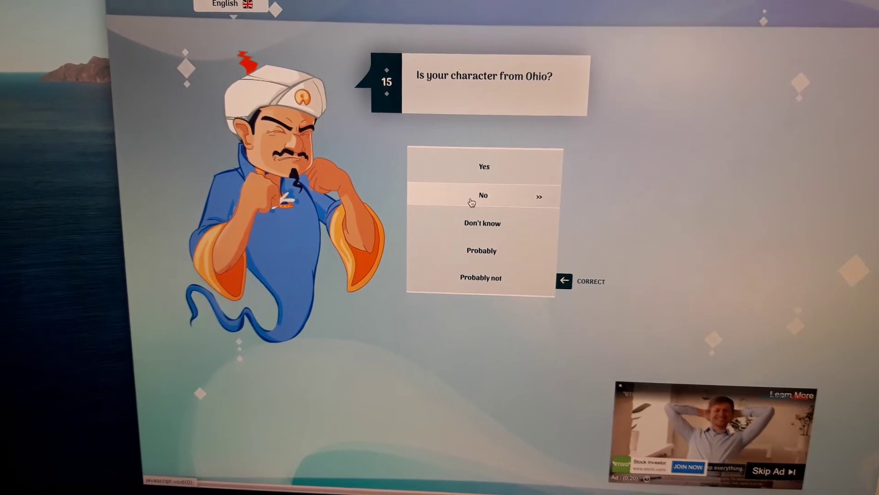
left_click(474, 205)
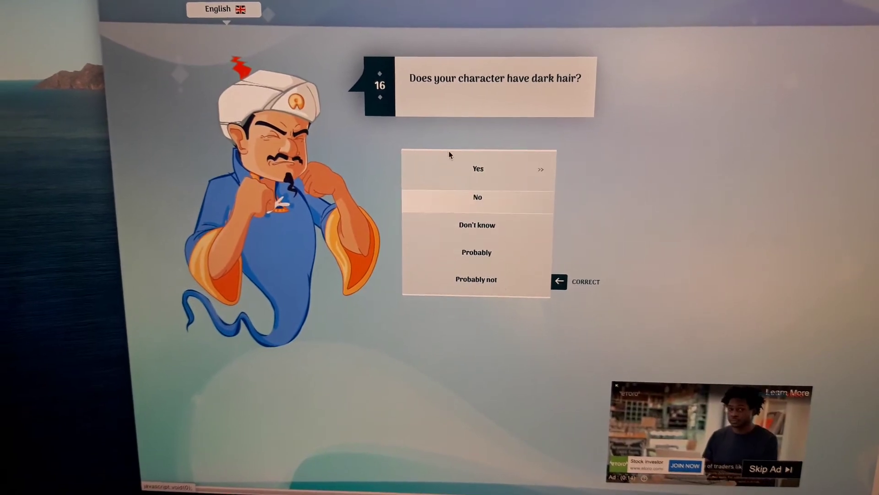
left_click(435, 169)
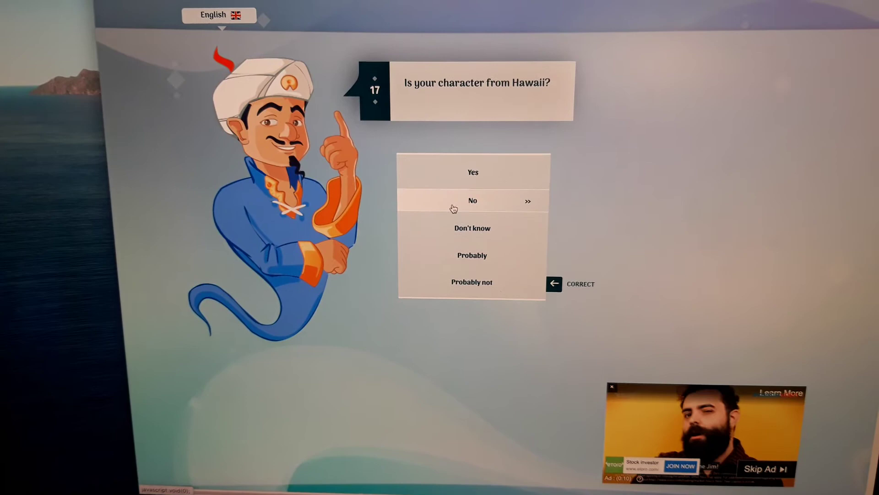
left_click(453, 209)
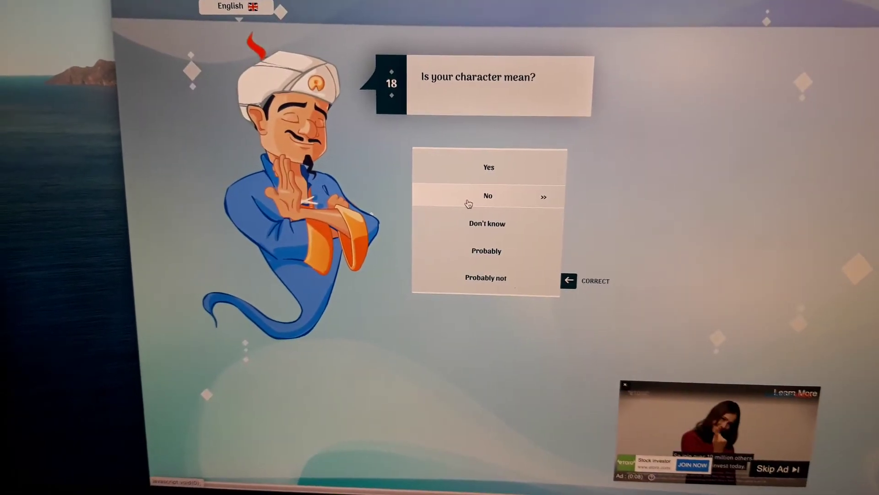
left_click(472, 202)
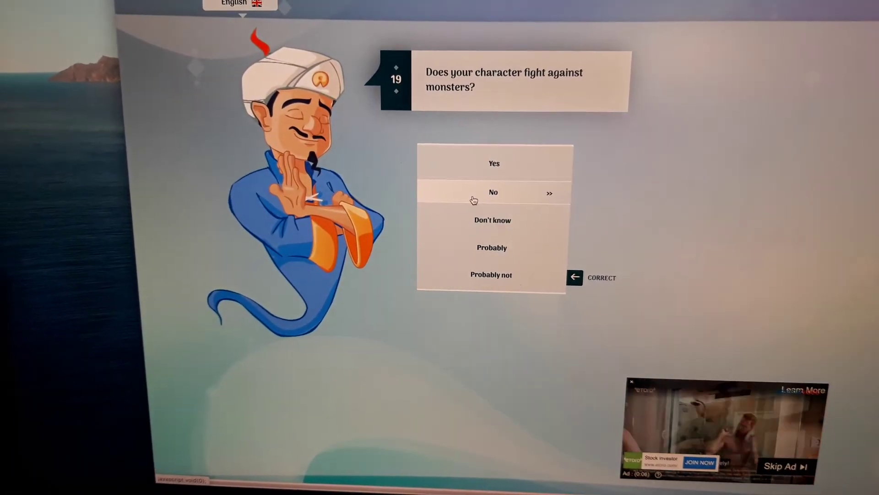
left_click(476, 198)
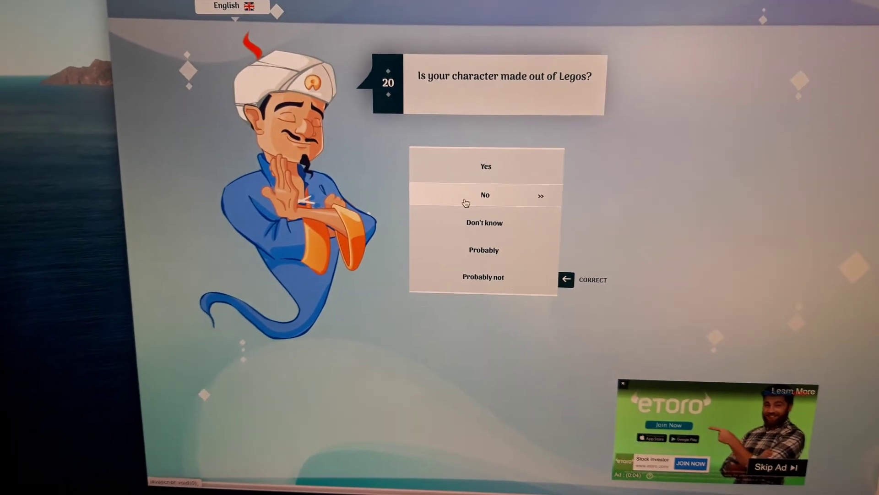
left_click(467, 205)
Step: Answer probably to Cartoon Network and Total Drama, confirm Gwen, and start another game
left_click(473, 204)
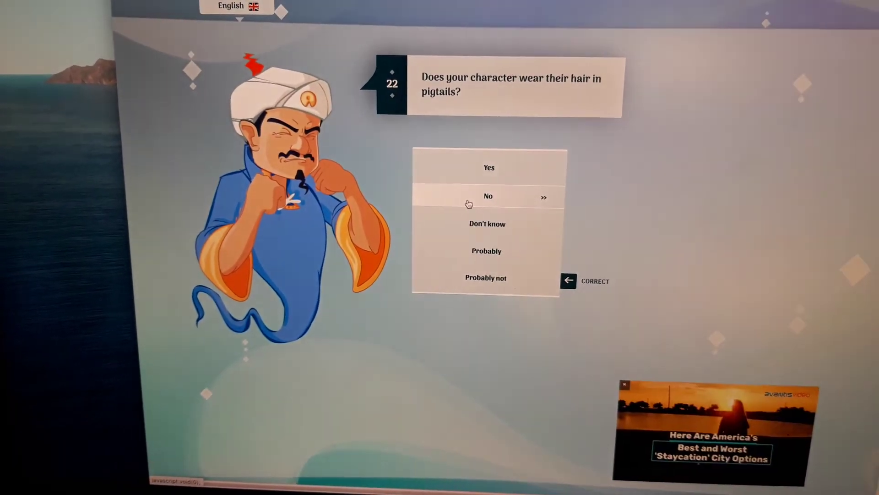
left_click(469, 204)
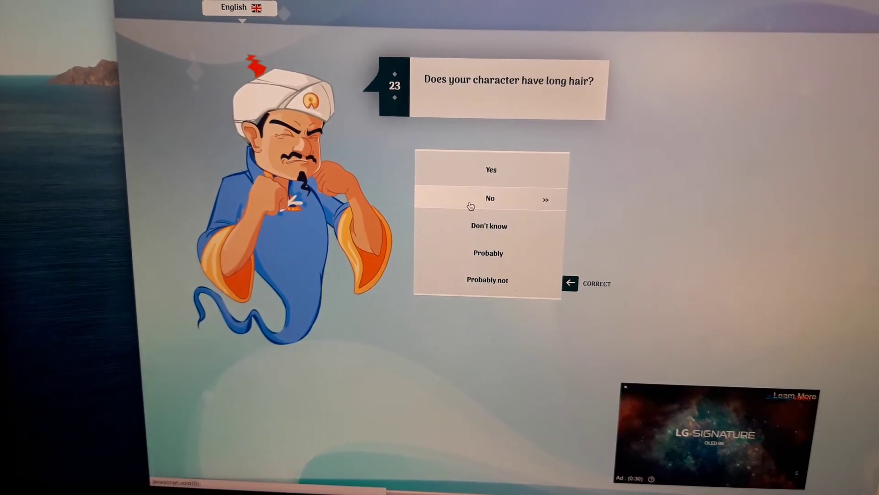
left_click(475, 205)
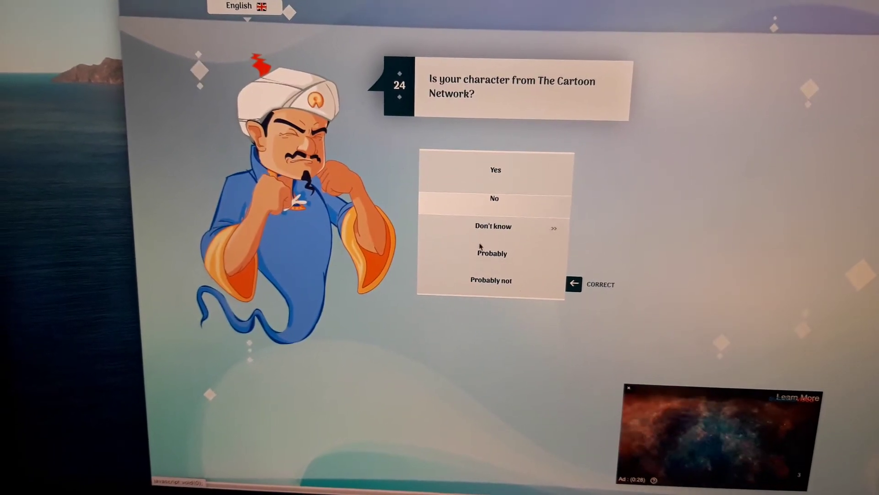
left_click(479, 250)
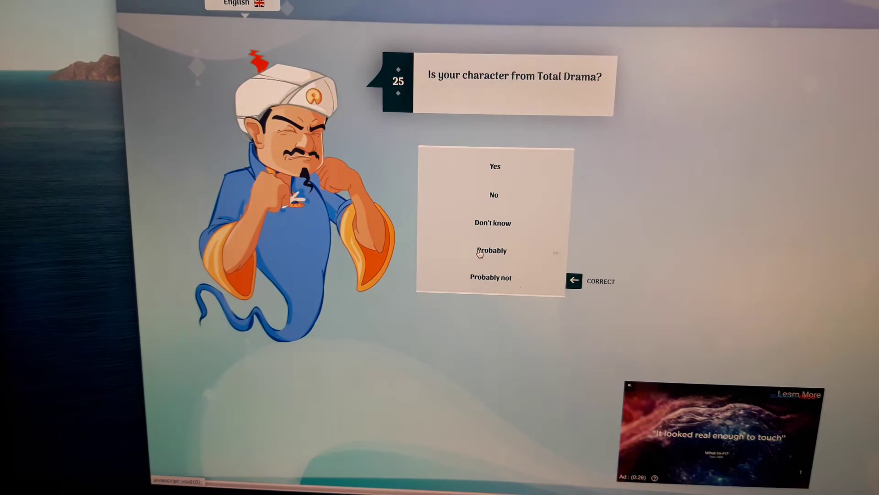
left_click(479, 180)
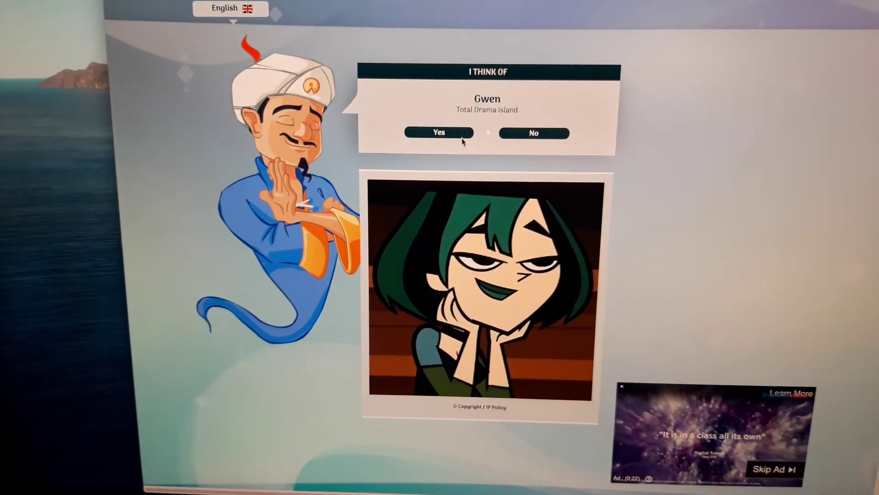
left_click(463, 134)
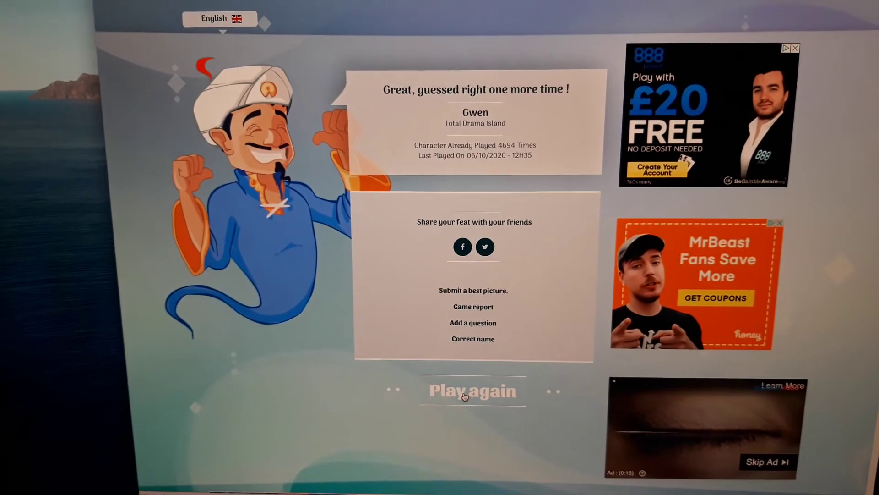
left_click(464, 399)
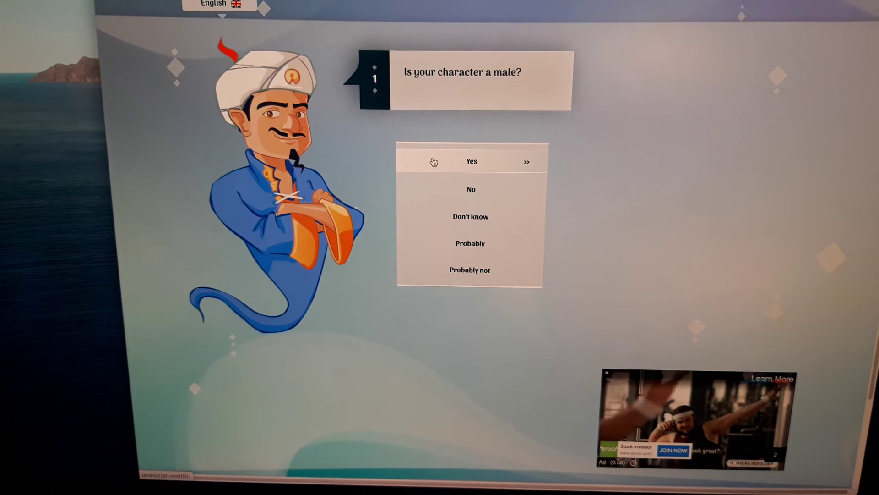
Step: Answer yes to male and animated, no to sports, being short and codeine
left_click(434, 161)
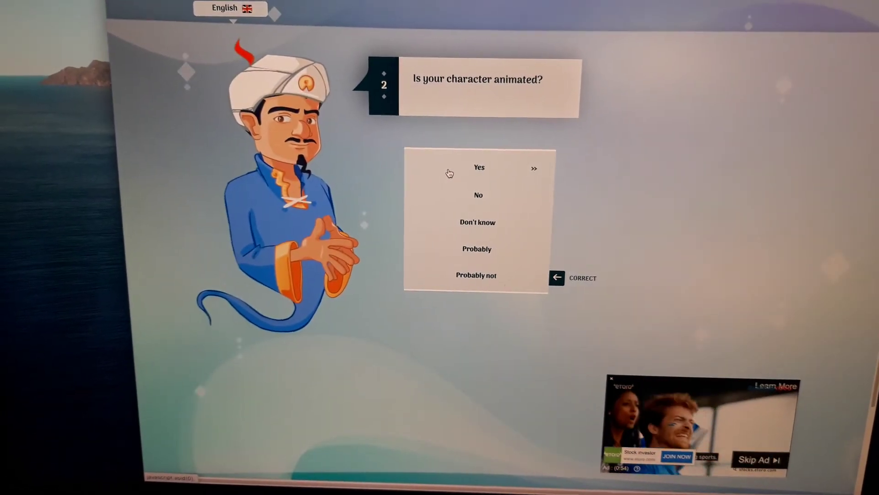
left_click(449, 172)
left_click(456, 166)
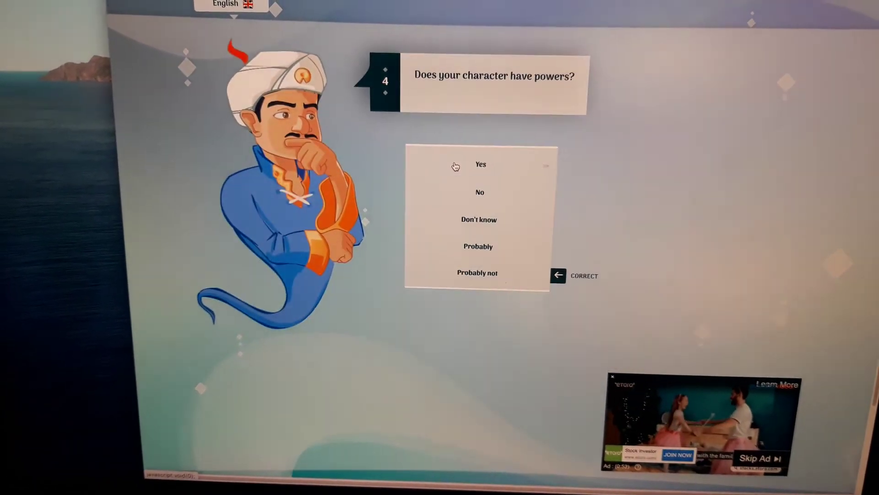
left_click(454, 193)
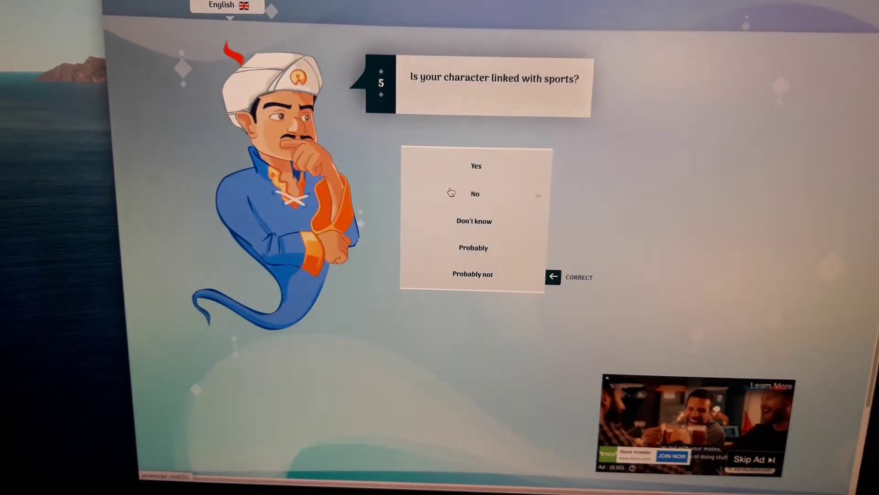
left_click(453, 164)
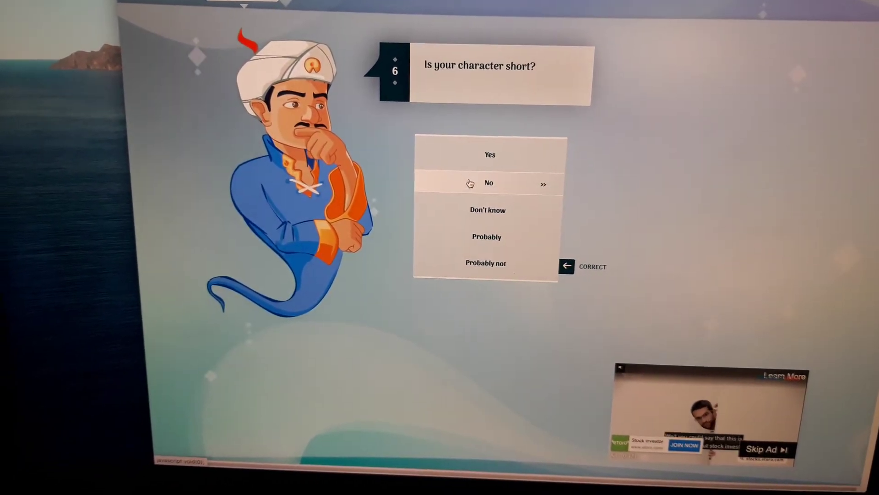
left_click(466, 190)
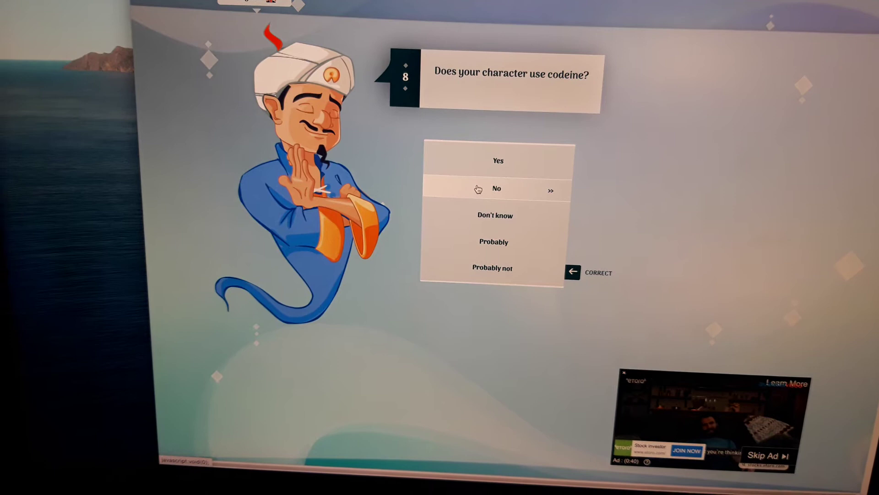
left_click(474, 193)
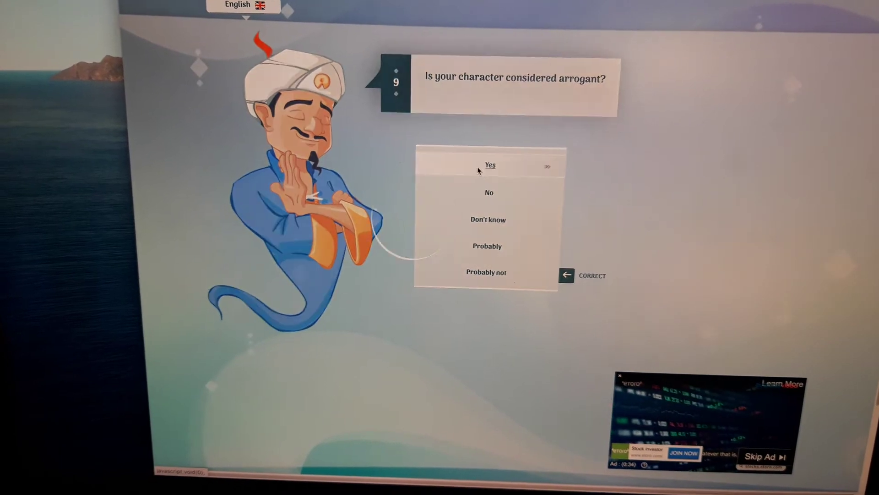
Step: Answer yes to being arrogant, no to captain, shaved head, grumpiness and hating life
left_click(479, 170)
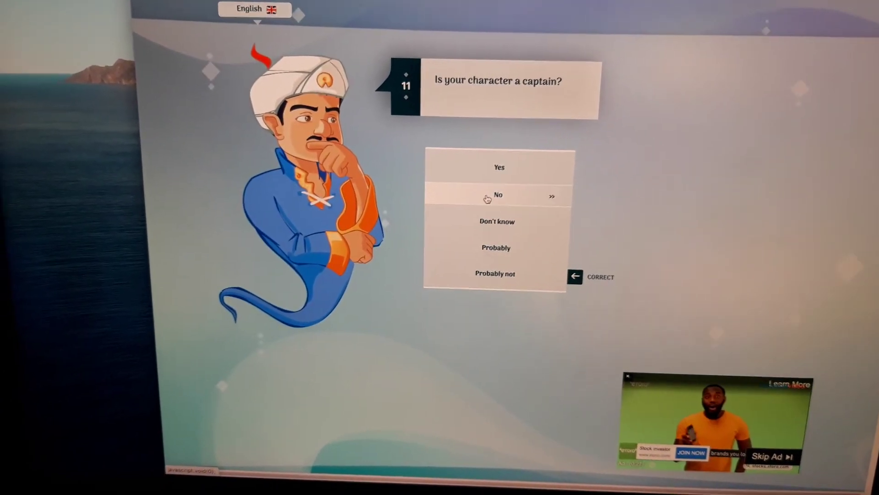
left_click(480, 199)
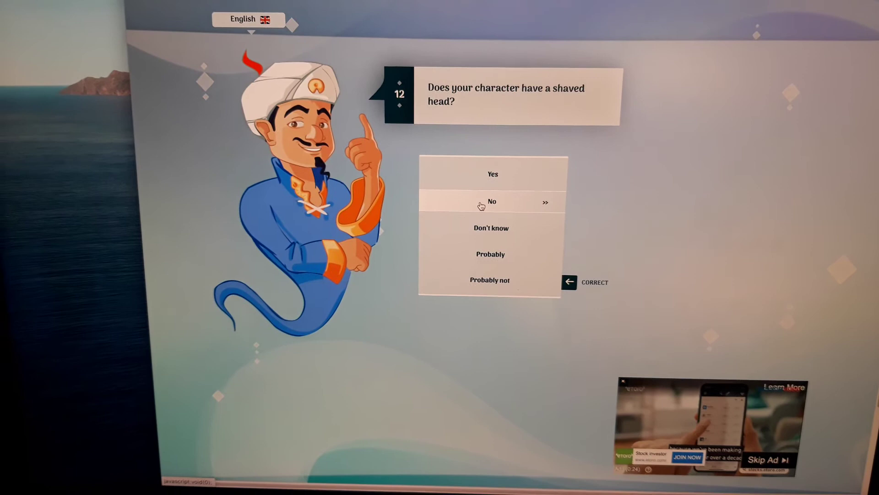
left_click(480, 206)
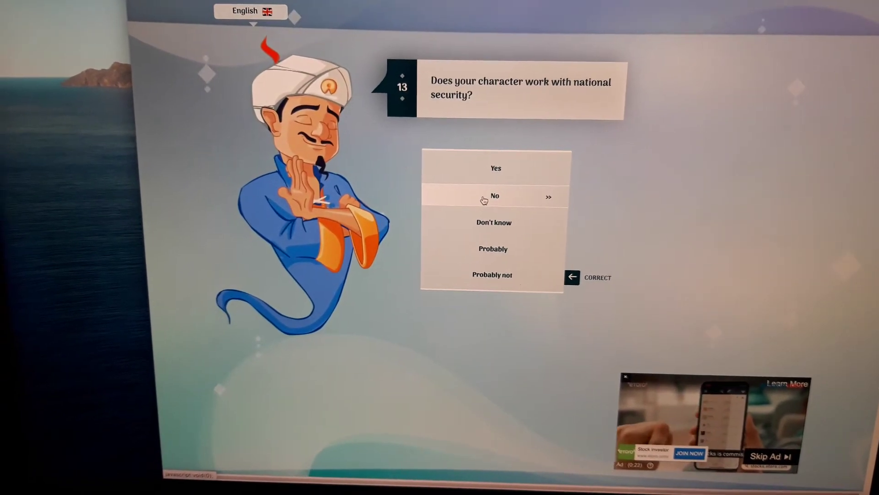
left_click(488, 199)
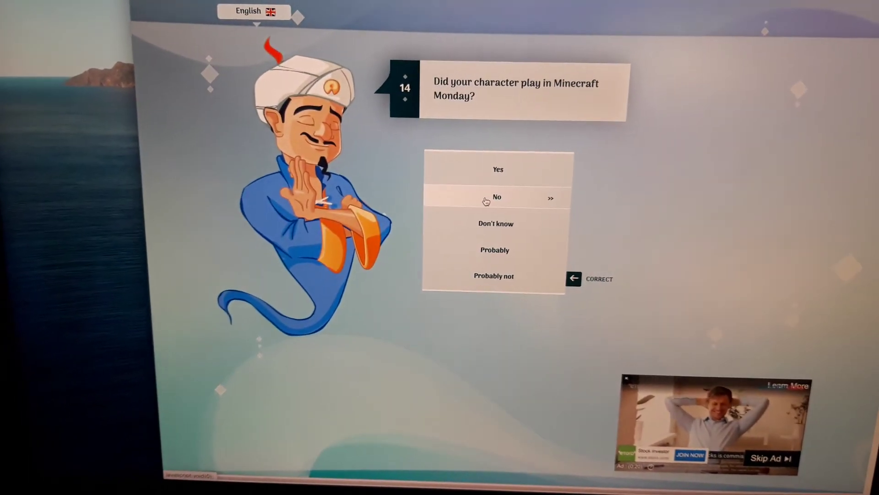
left_click(484, 201)
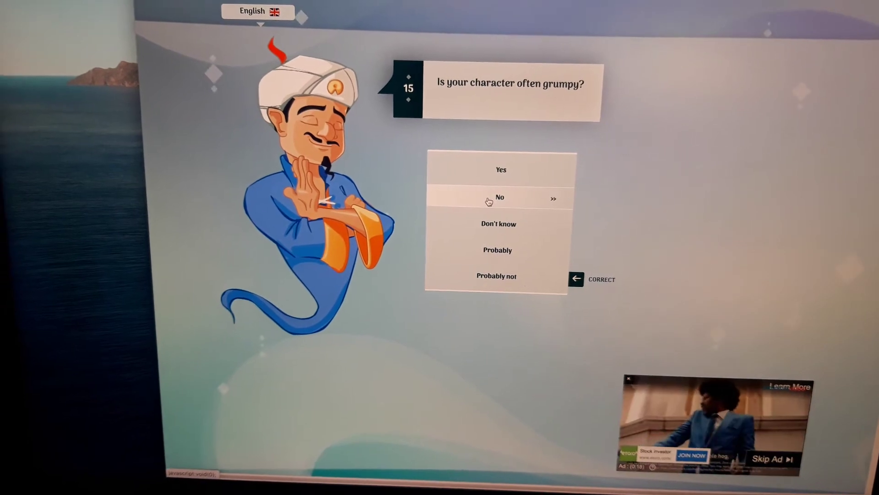
left_click(493, 201)
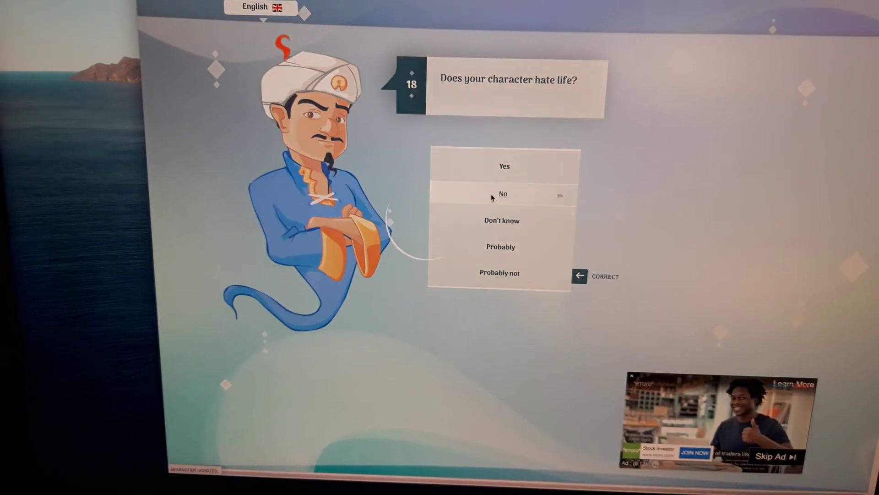
left_click(492, 196)
Step: Answer no to AS Roma and glasses, yes to dark hair, then reject Dark Cupid
left_click(492, 196)
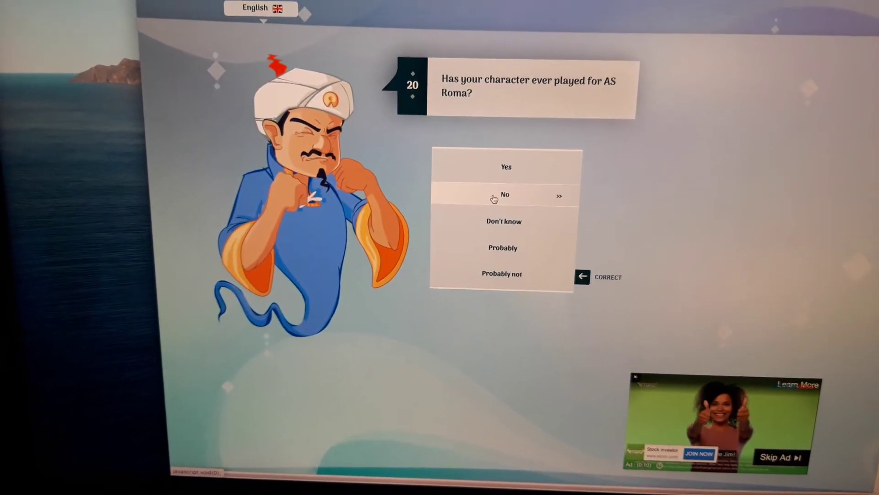
left_click(495, 198)
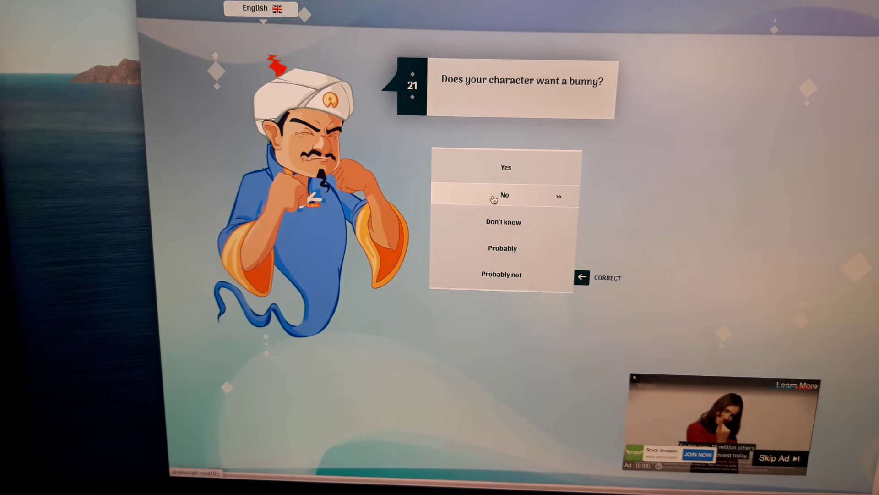
left_click(493, 198)
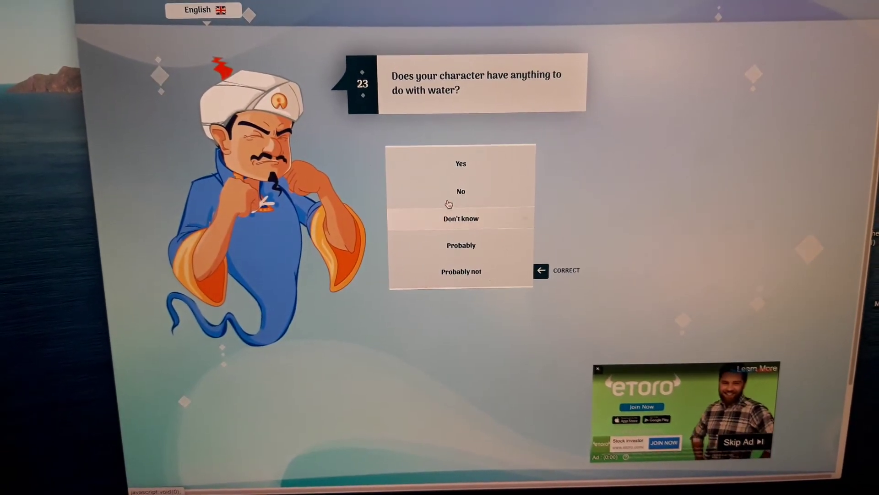
left_click(460, 191)
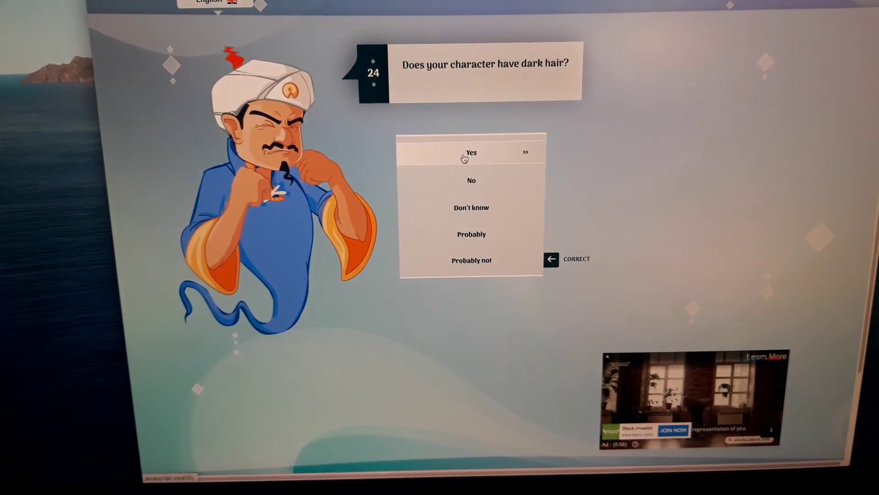
left_click(464, 157)
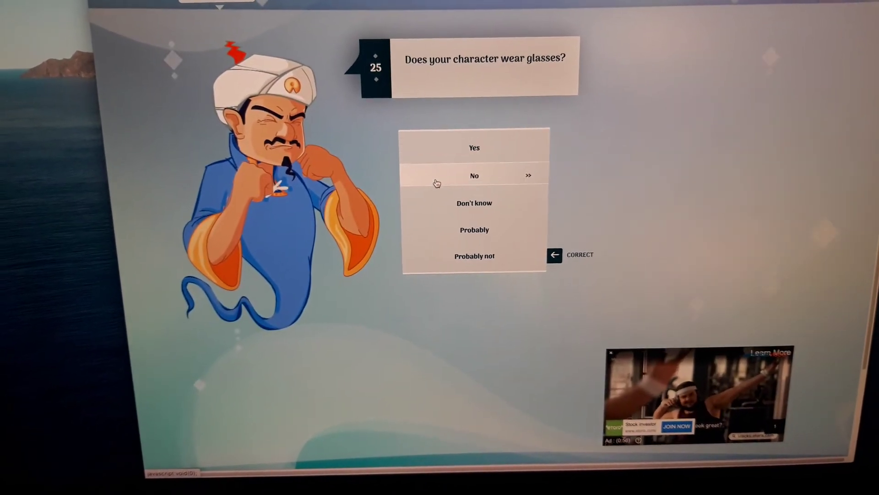
left_click(436, 183)
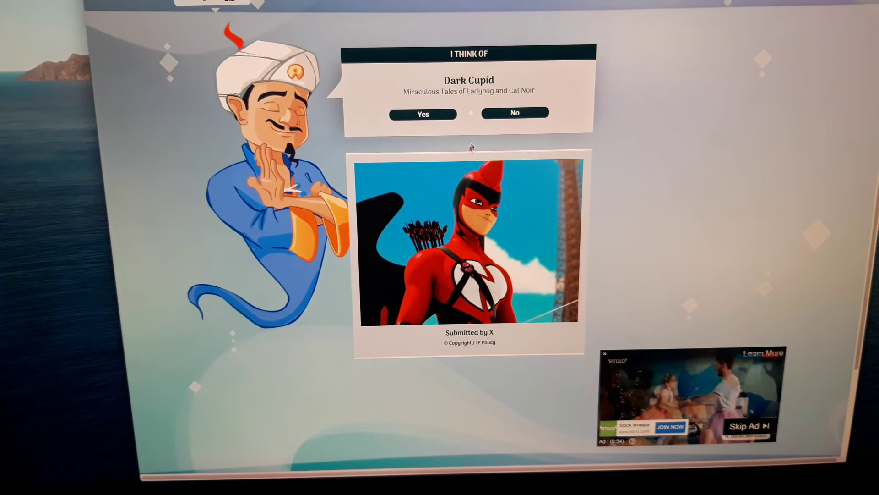
left_click(514, 112)
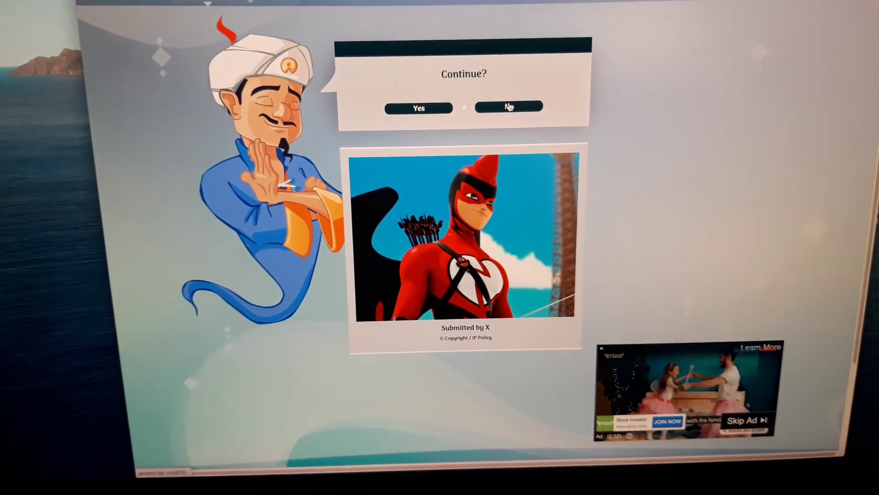
left_click(409, 108)
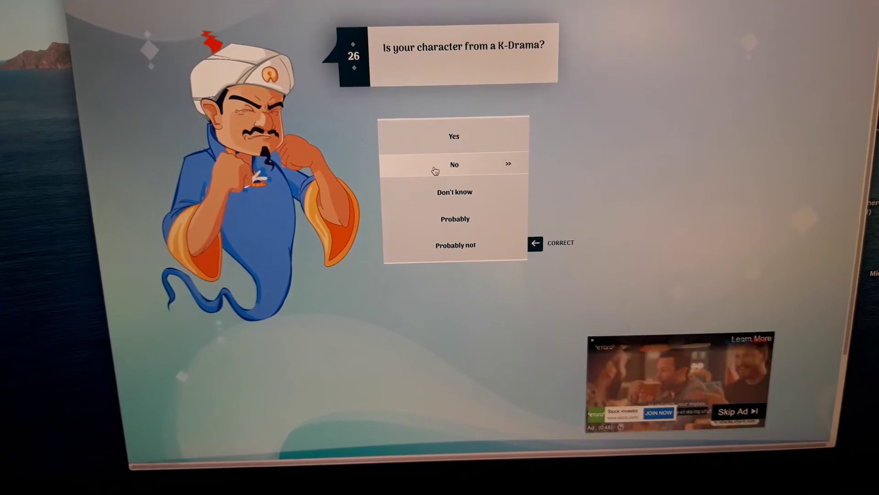
Step: Answer no to K-Drama and piano, yes to team sport, probably to basketball
left_click(435, 170)
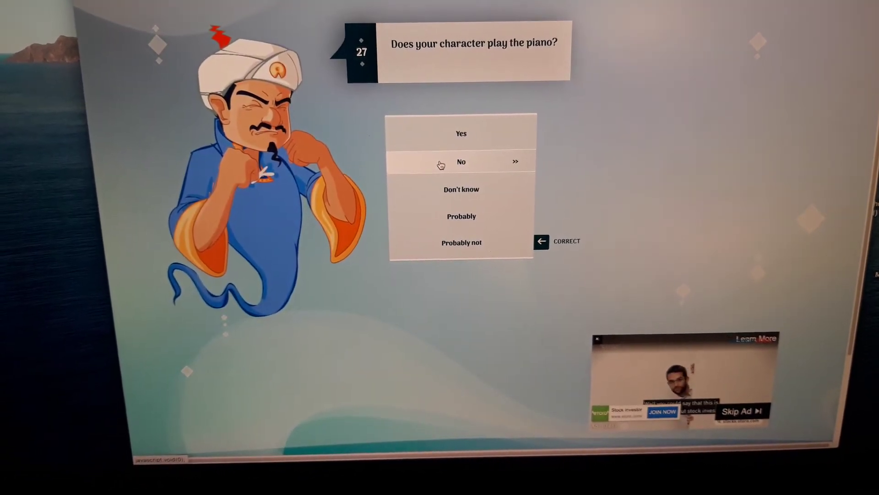
left_click(441, 164)
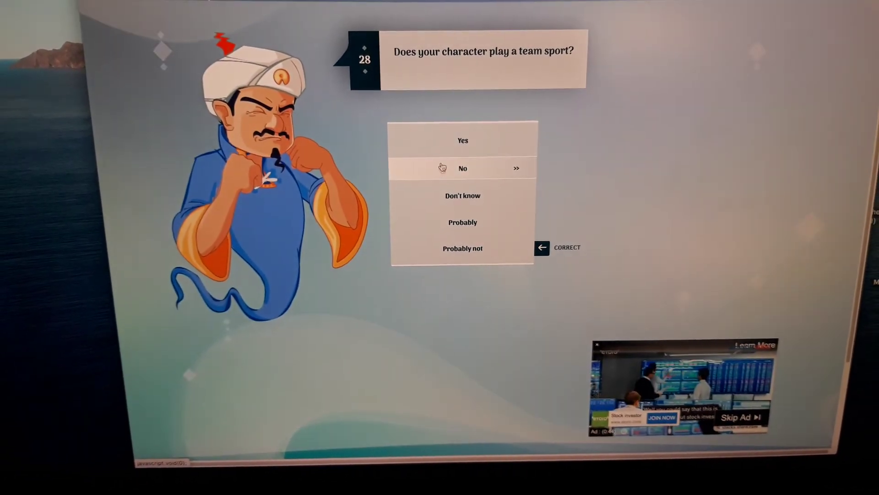
left_click(445, 144)
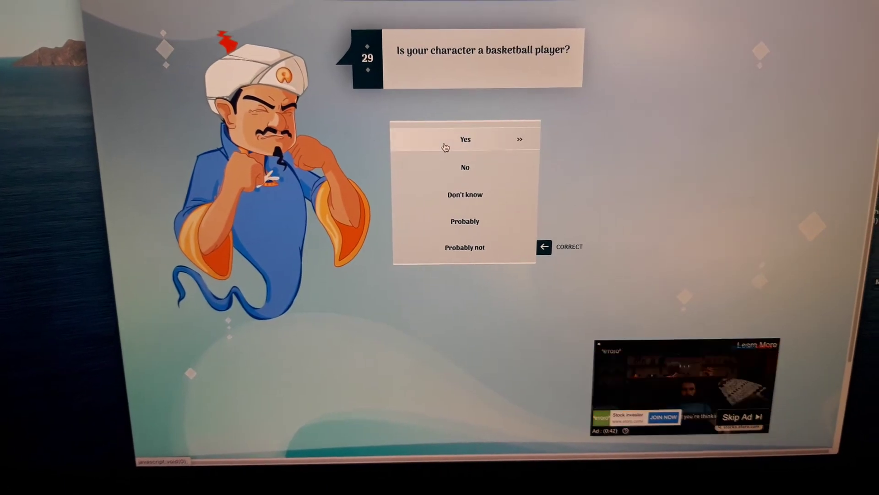
left_click(461, 223)
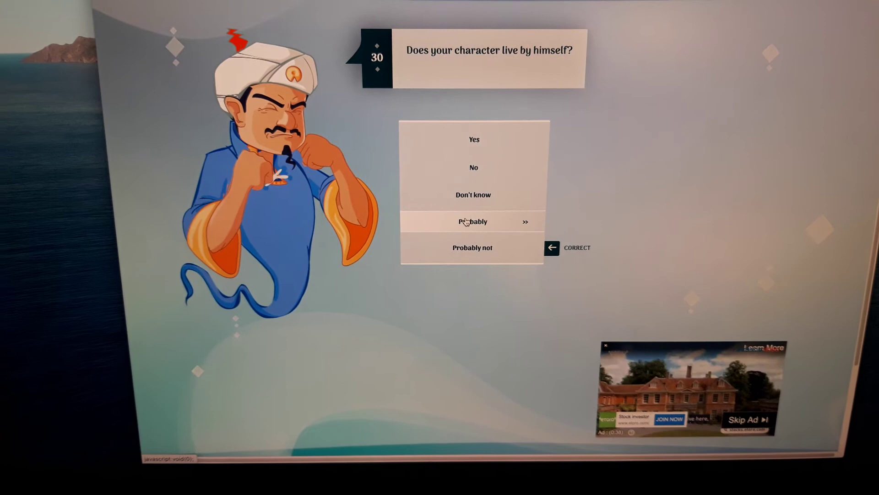
left_click(472, 172)
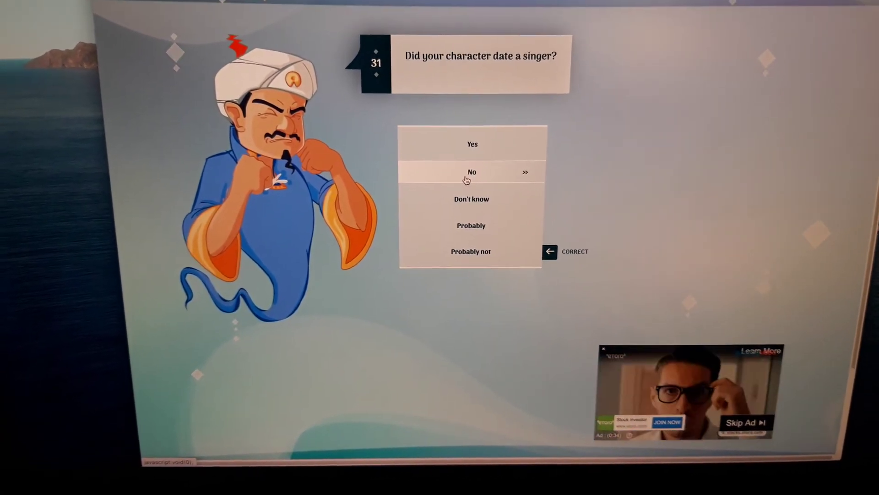
left_click(471, 172)
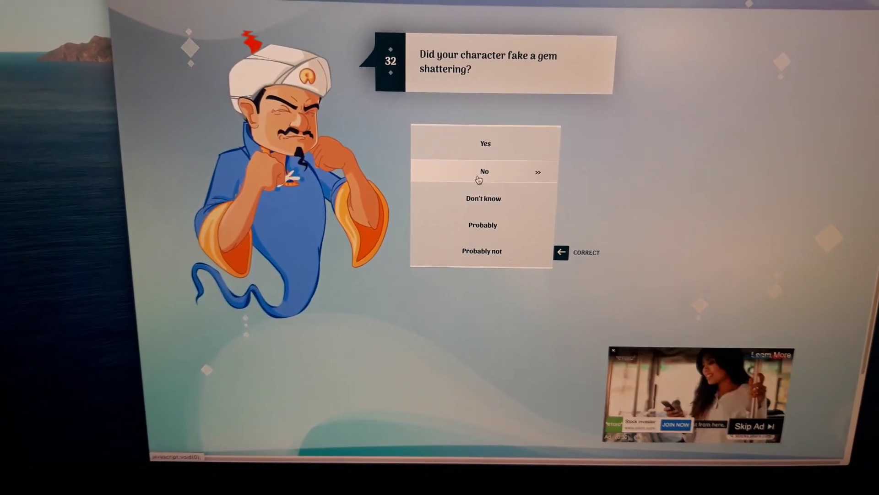
left_click(478, 176)
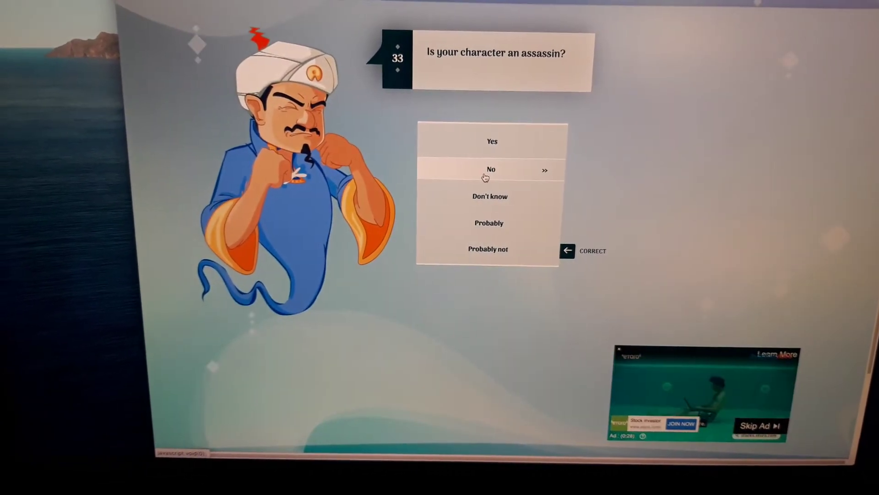
Step: Answer no to assassin, tongue piercing, school dorm, love and multiple hair colours
left_click(485, 177)
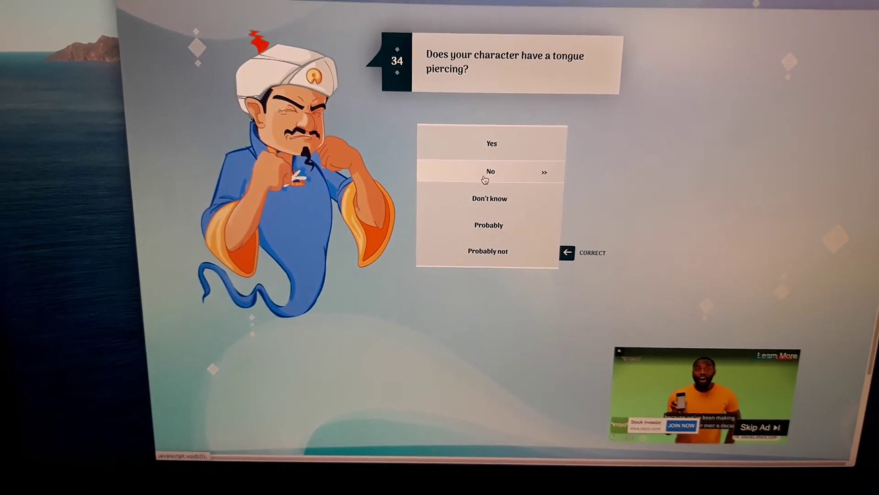
left_click(485, 178)
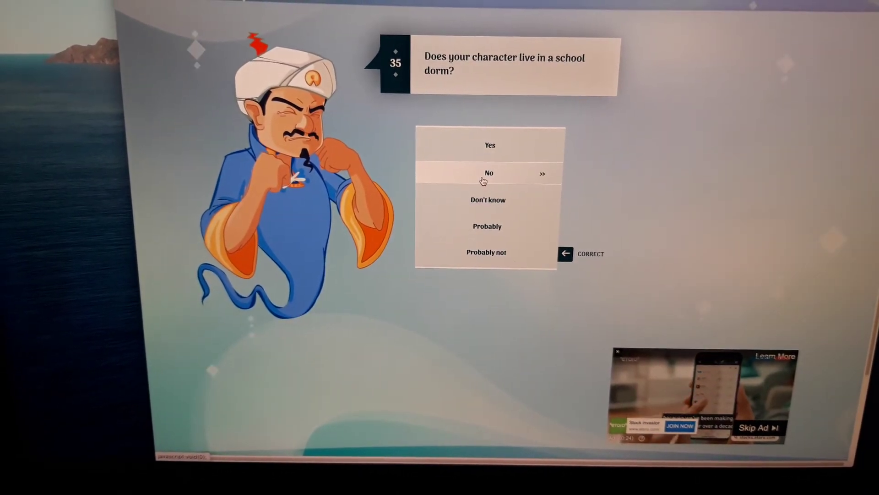
left_click(484, 181)
left_click(487, 182)
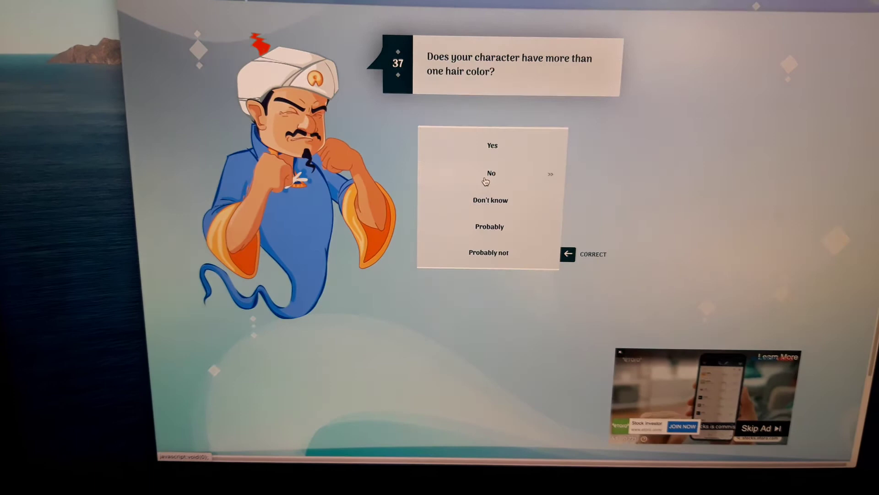
left_click(484, 180)
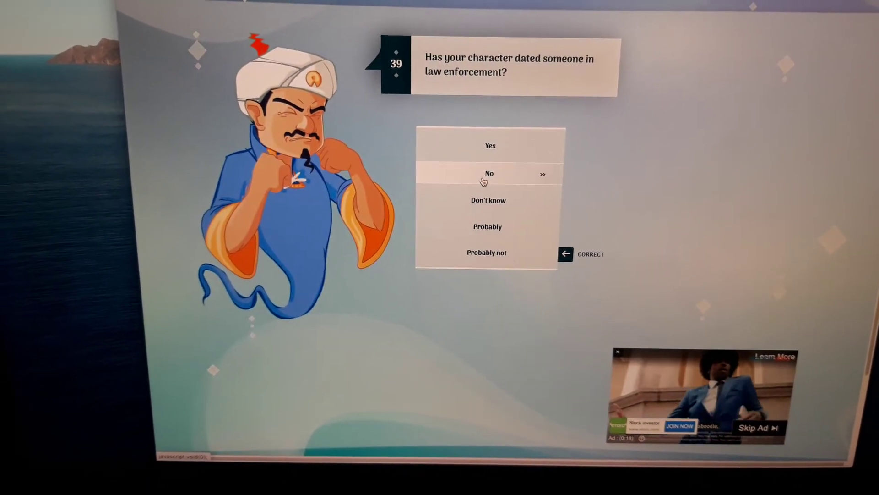
left_click(480, 180)
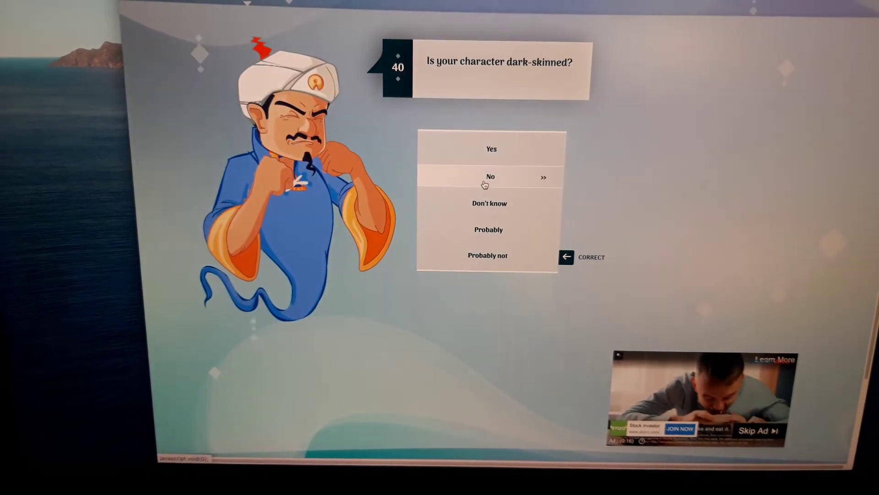
left_click(492, 148)
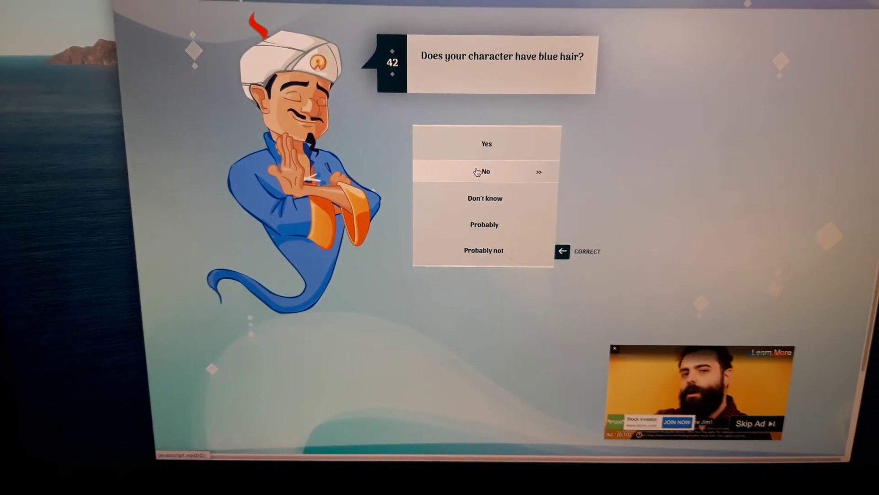
Step: Answer yes to eyebrows, TV series, Total Drama and being a sportsman
left_click(483, 170)
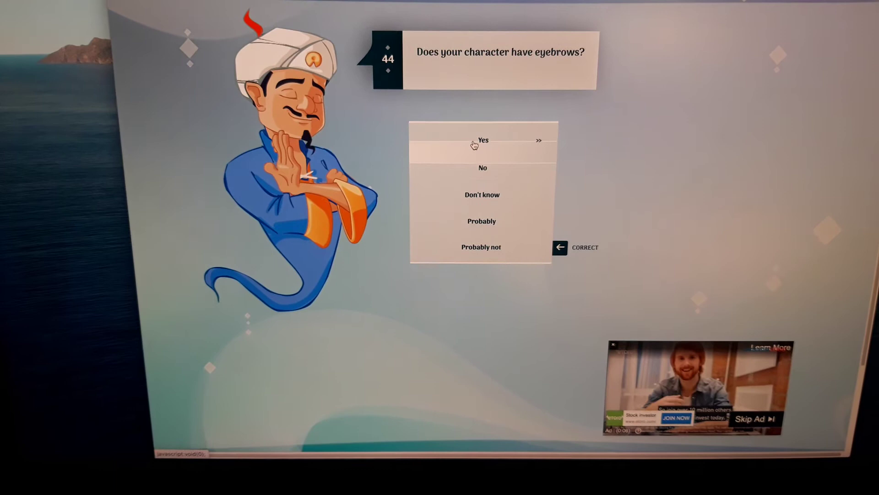
left_click(477, 142)
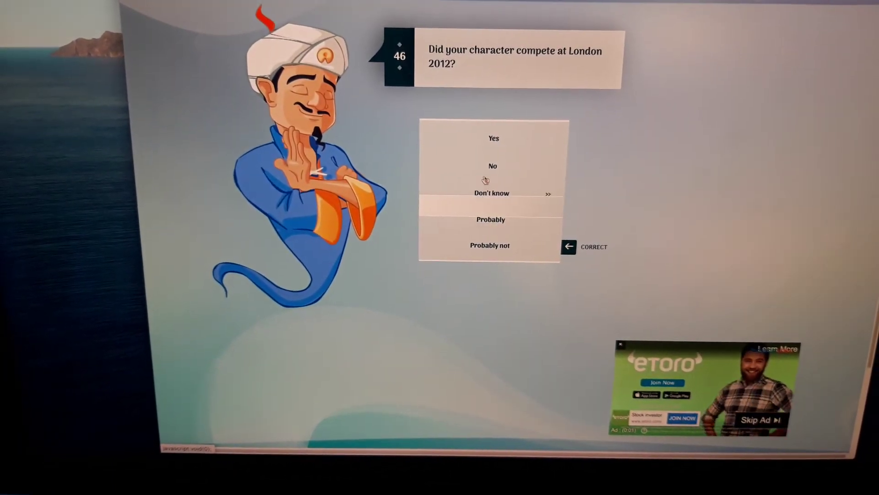
left_click(484, 171)
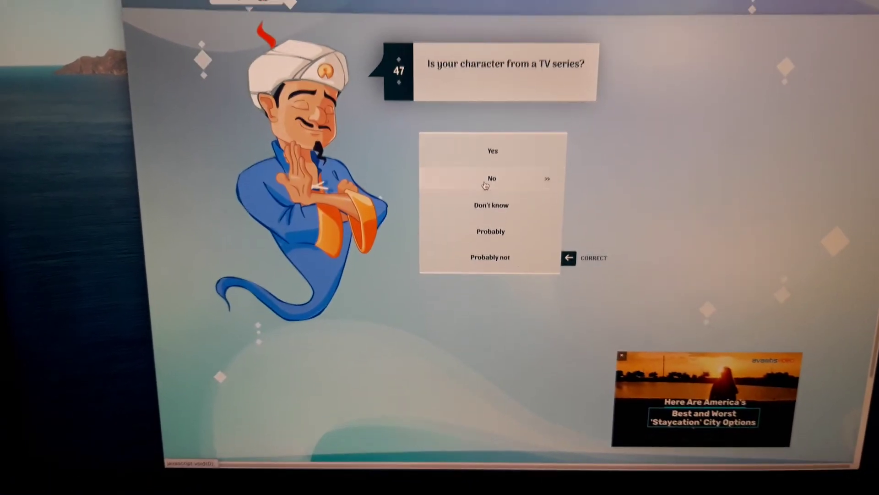
left_click(493, 150)
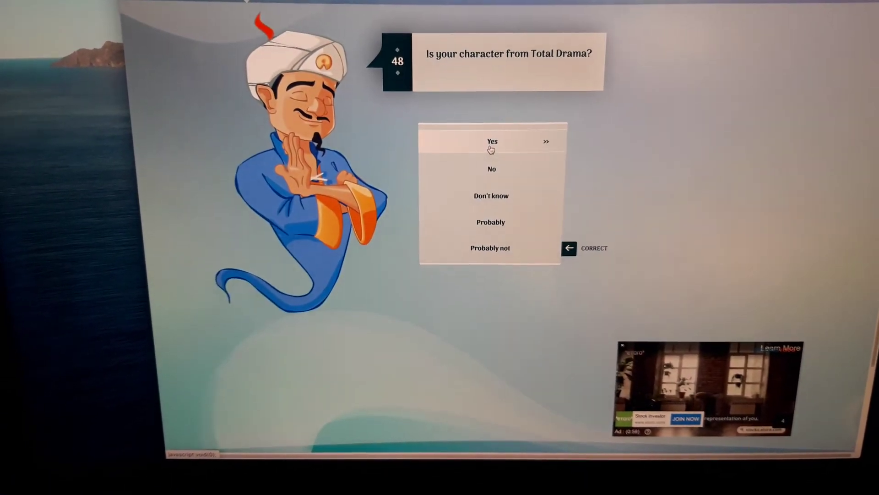
left_click(490, 150)
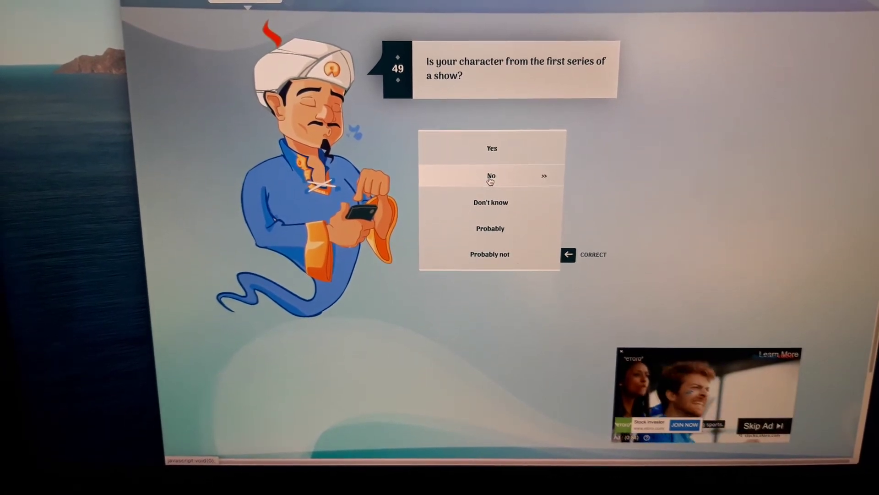
left_click(490, 177)
left_click(490, 176)
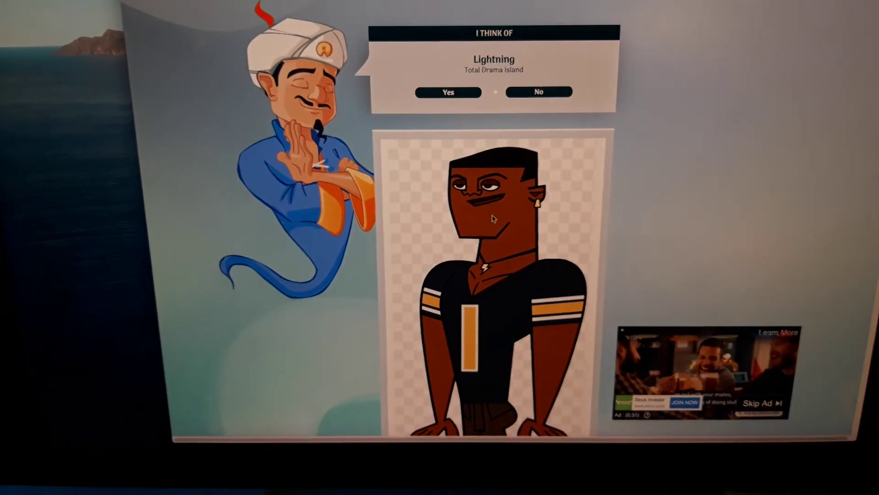
scroll(488, 171, "down", 3)
scroll(491, 199, "down", 2)
scroll(493, 210, "down", 2)
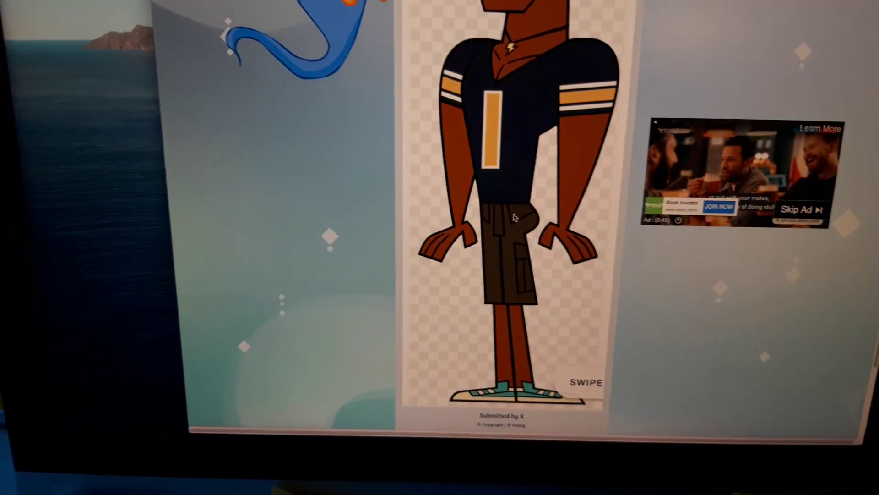
scroll(495, 220, "up", 3)
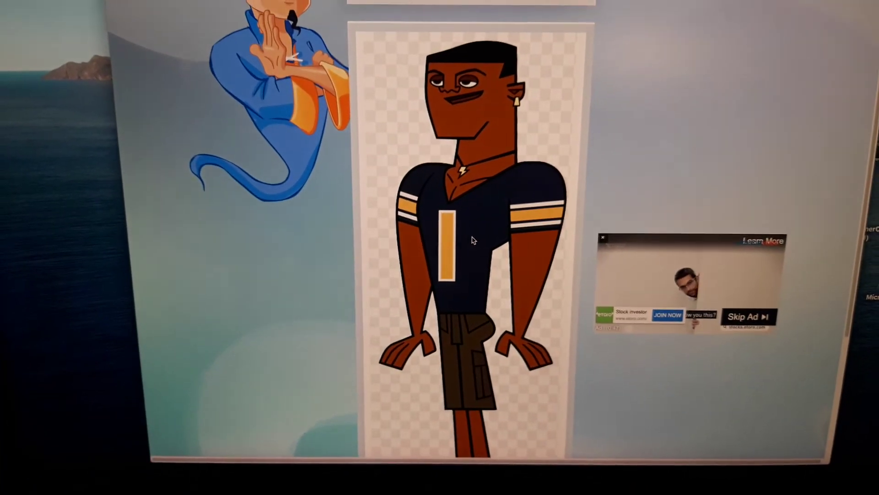
scroll(474, 234, "up", 1)
scroll(478, 255, "up", 2)
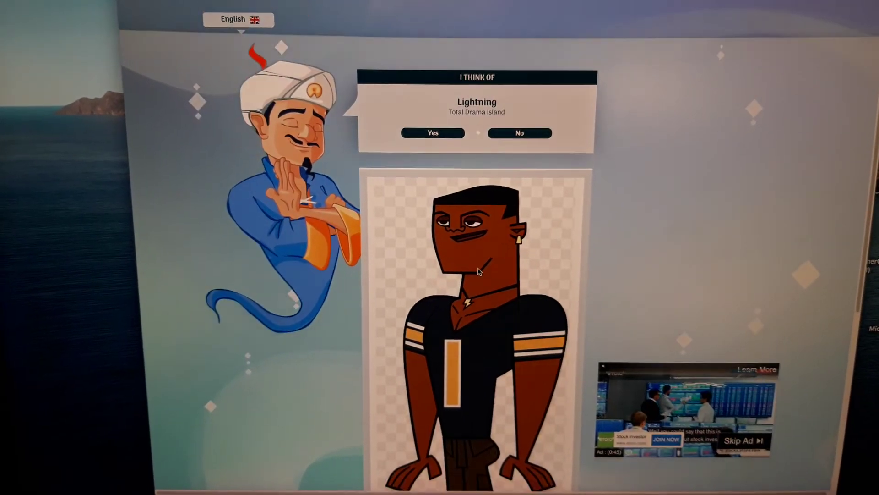
scroll(481, 273, "down", 3)
scroll(482, 268, "down", 1)
scroll(485, 261, "up", 3)
scroll(484, 261, "up", 3)
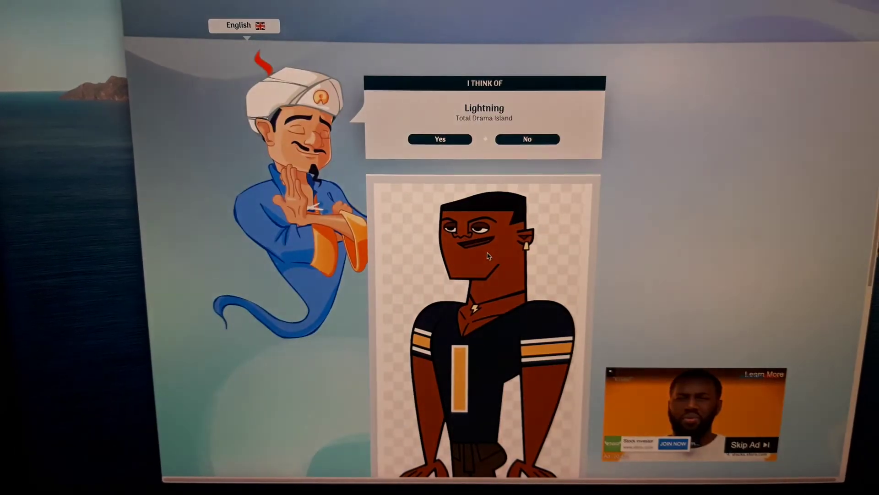
Step: Accept Lightning as the correct guess and begin another round with Play again
left_click(435, 128)
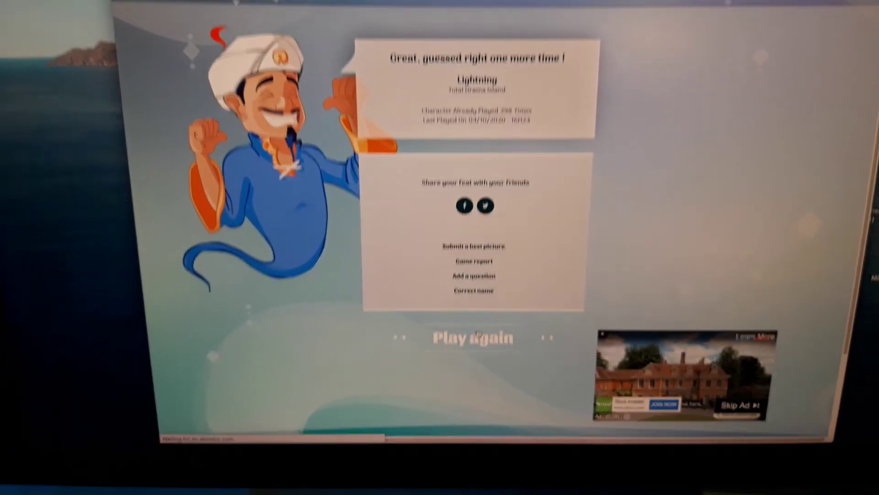
left_click(472, 355)
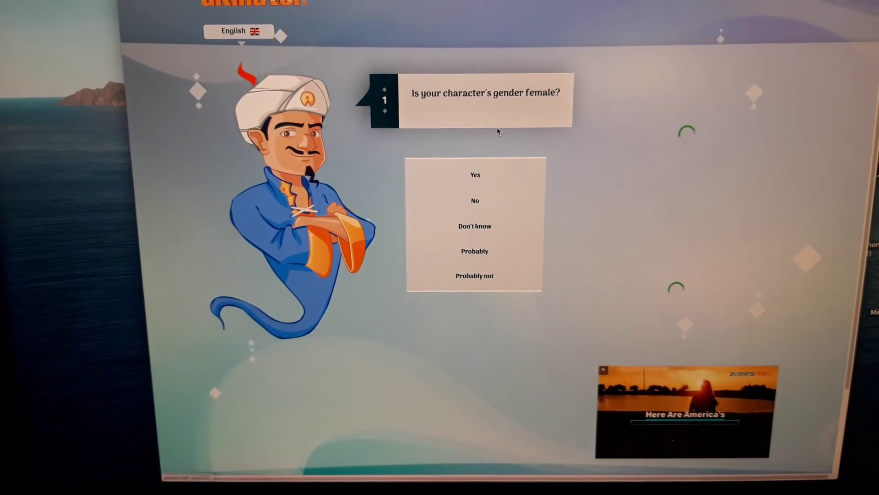
Step: Answer questions on being female, America, being real, superhero films, Disney, TV series, anime, blond hair
left_click(477, 181)
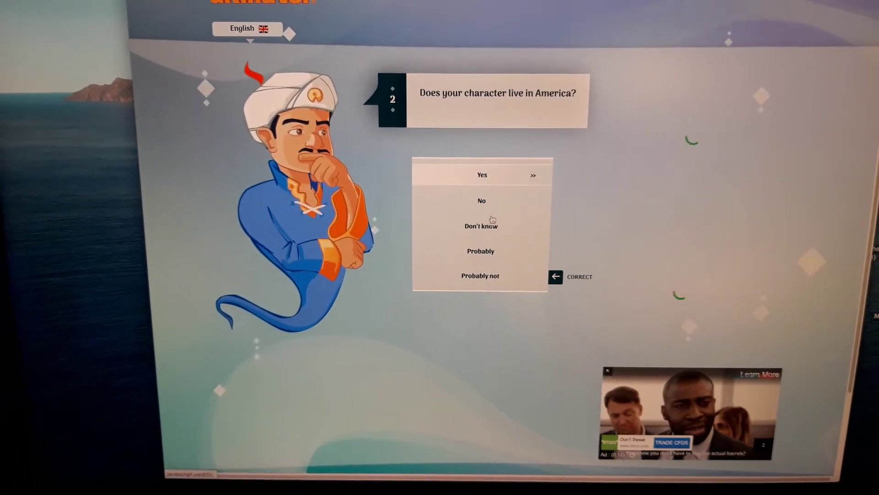
left_click(488, 252)
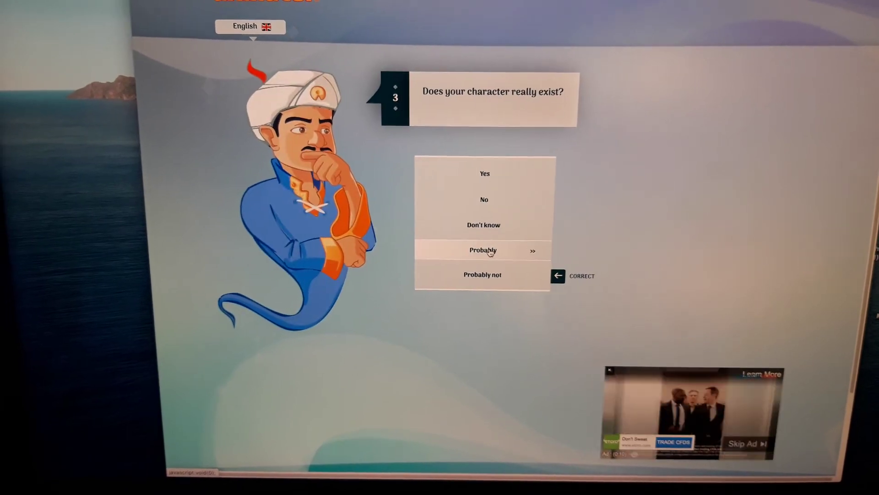
left_click(491, 204)
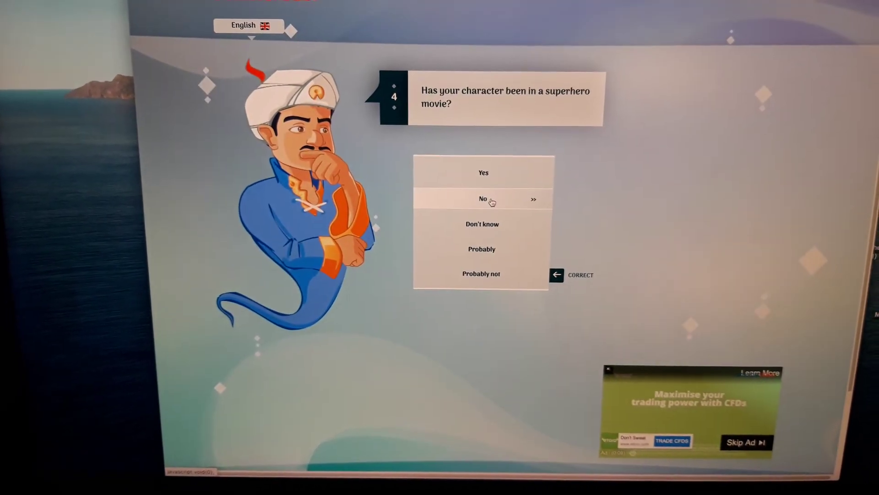
left_click(492, 203)
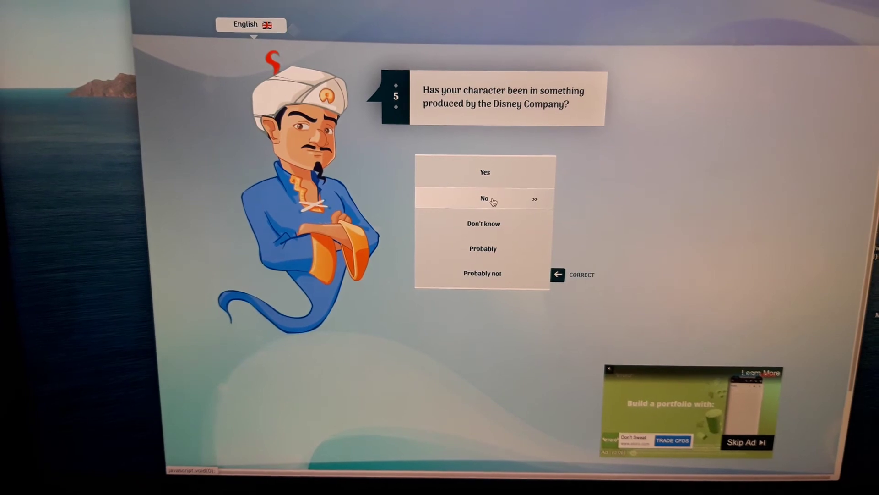
left_click(491, 201)
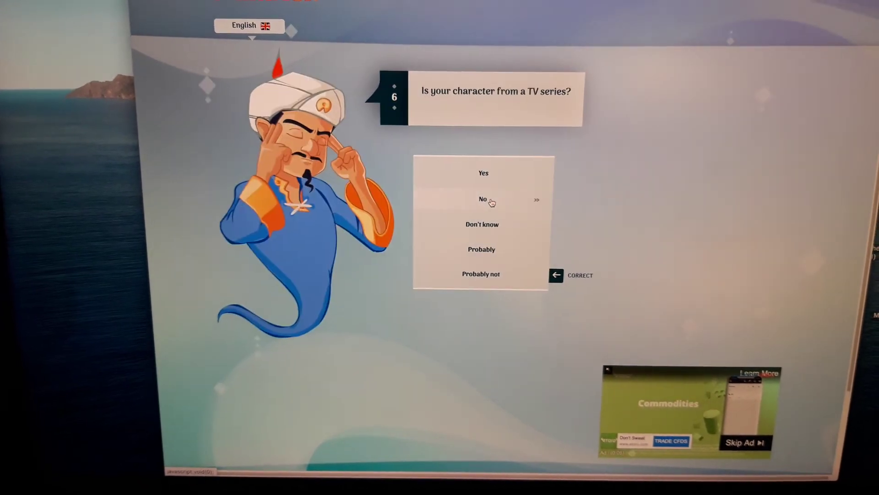
left_click(498, 175)
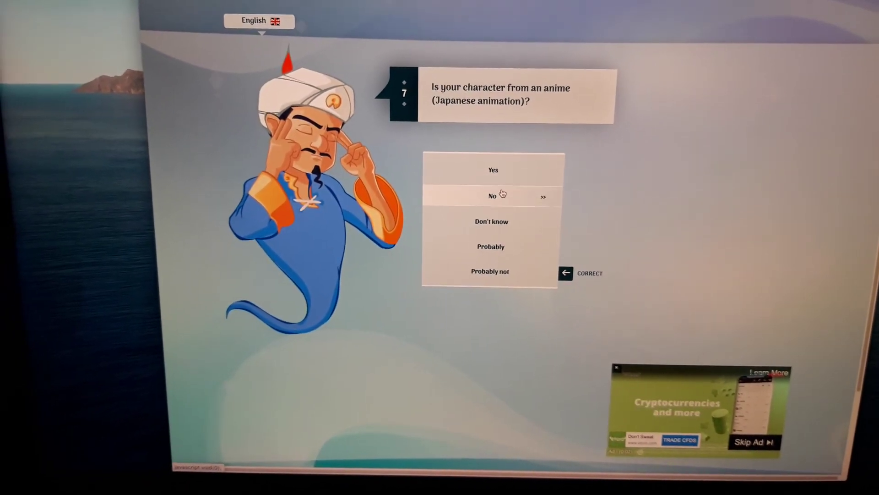
left_click(502, 194)
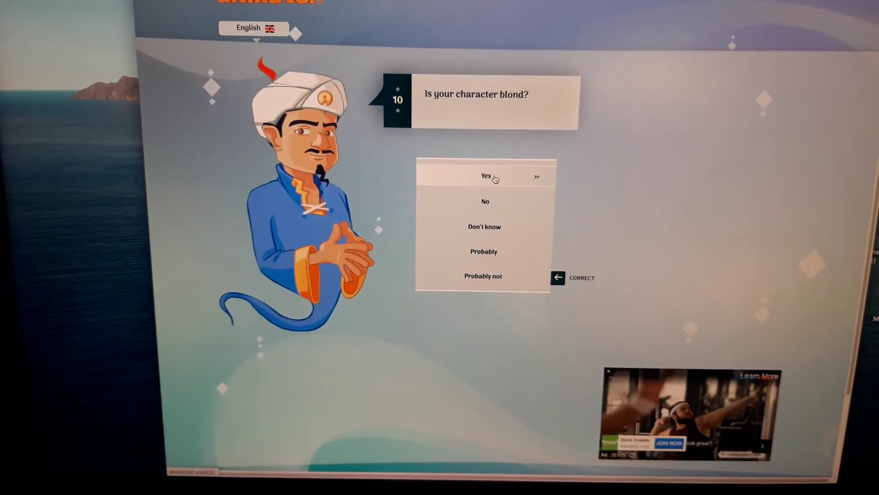
left_click(495, 180)
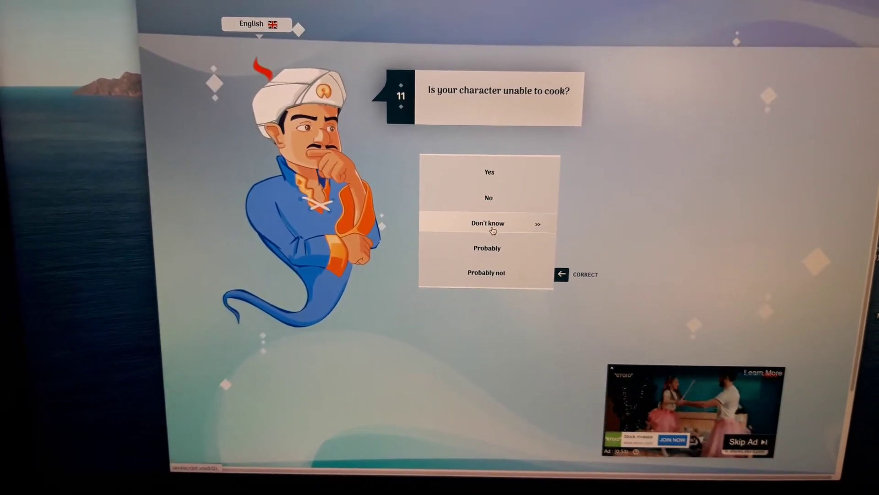
Step: Answer questions on cooking, a younger brother, rattlesnakes, secret services, furniture, meanness, French, US birth
left_click(495, 204)
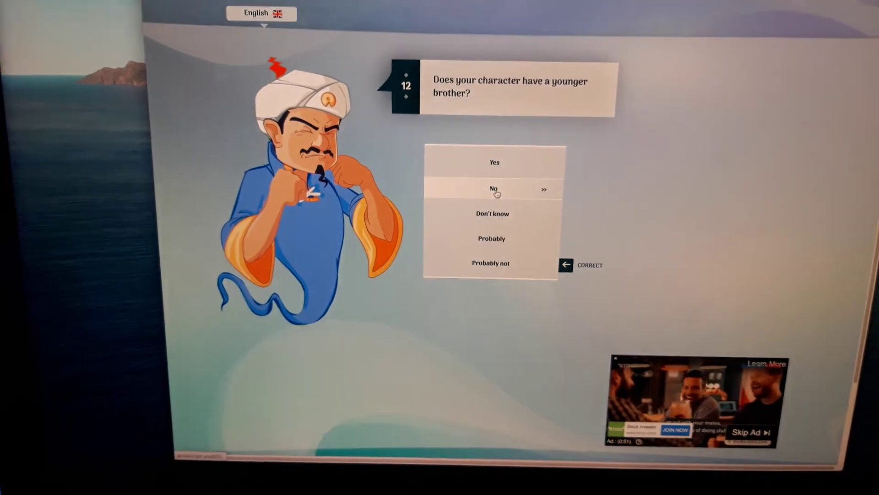
left_click(484, 213)
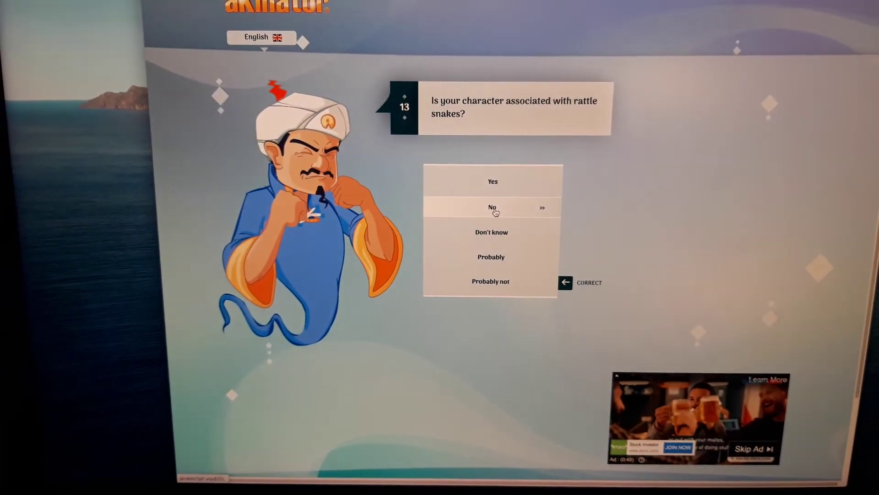
left_click(494, 210)
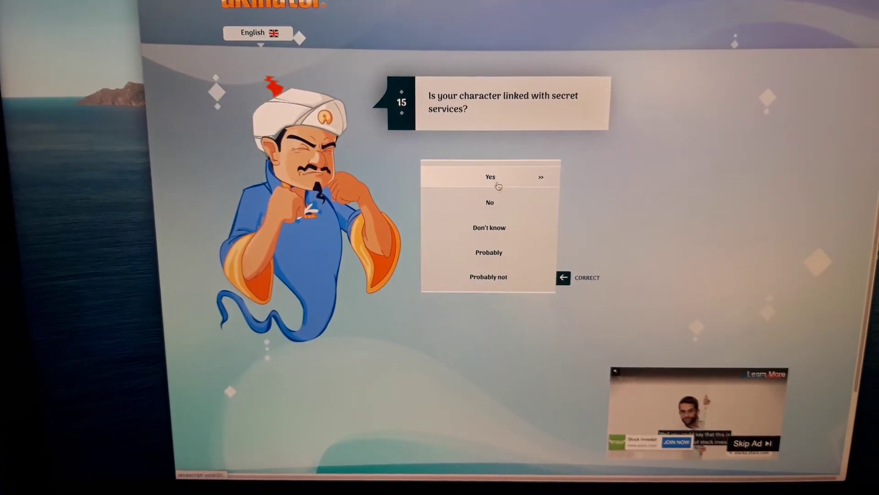
left_click(500, 205)
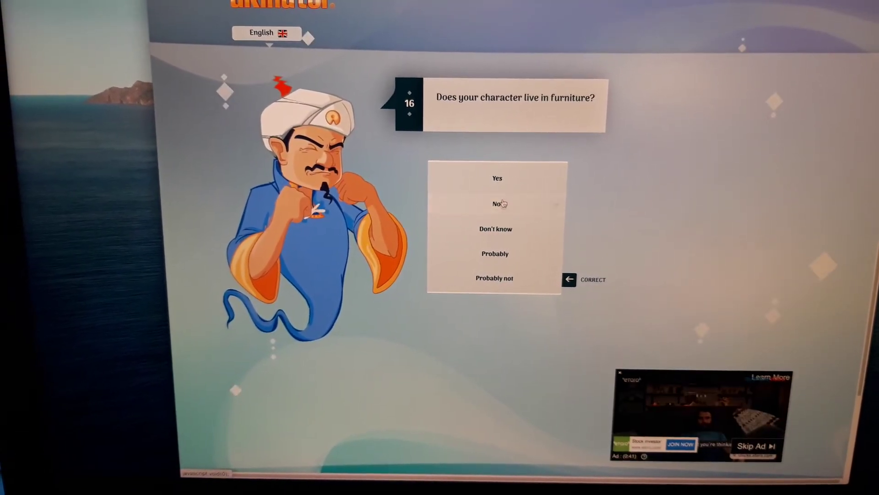
left_click(505, 198)
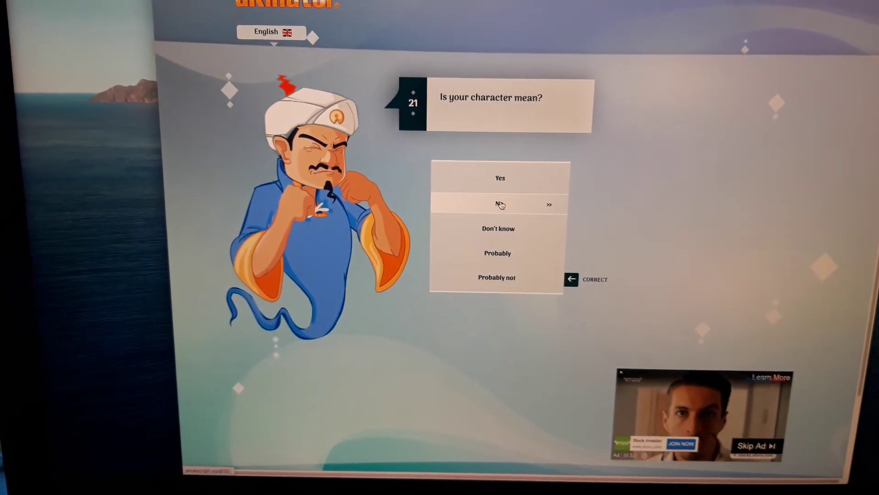
left_click(513, 178)
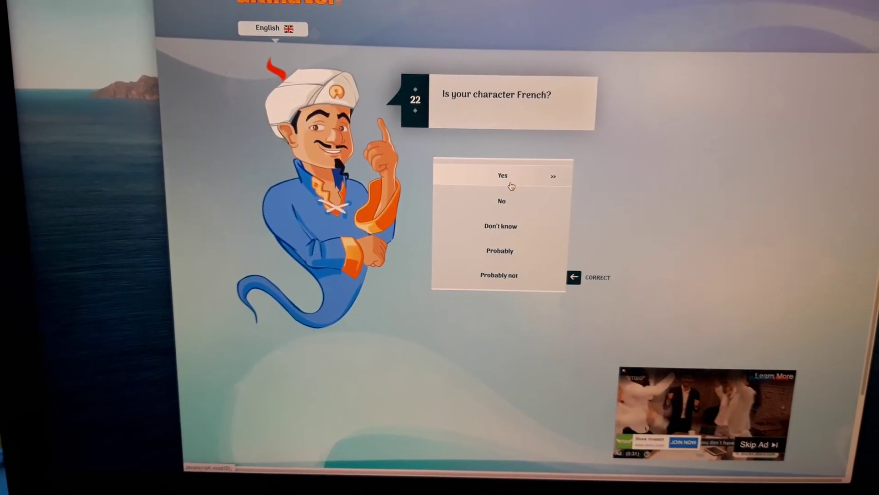
left_click(494, 201)
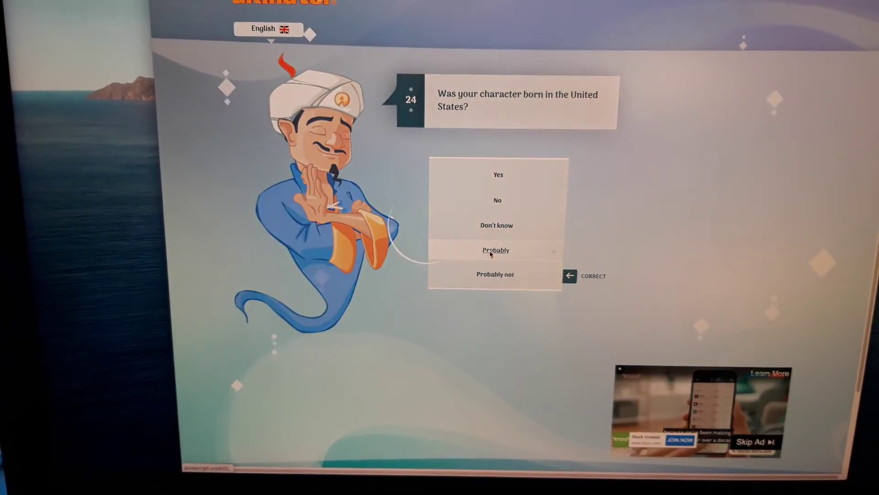
left_click(492, 254)
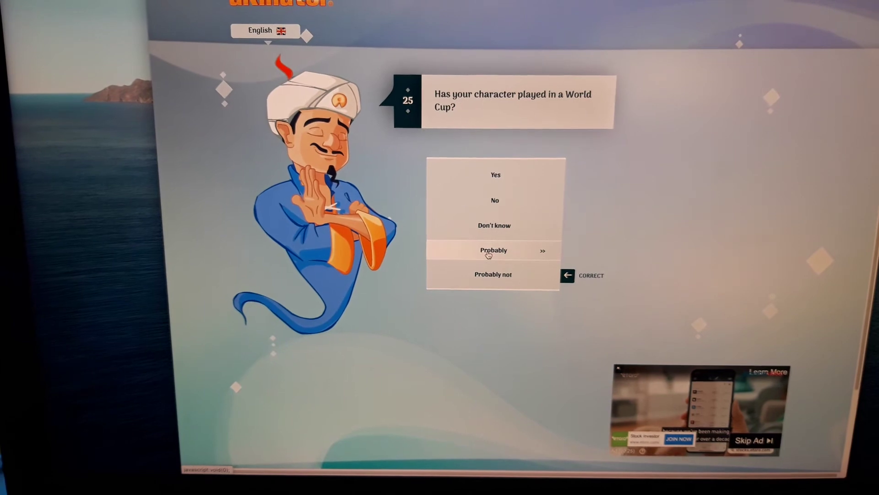
Step: Answer the World Cup question, then reject the Lola guess and keep playing
left_click(495, 199)
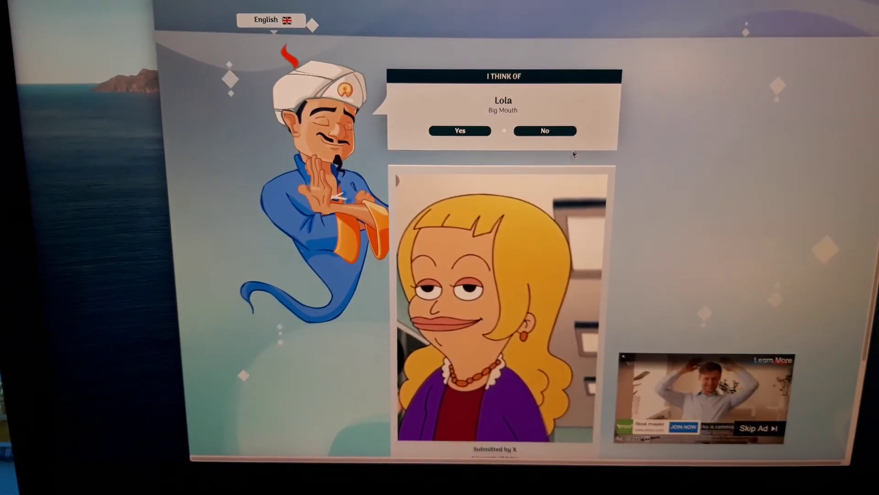
left_click(563, 130)
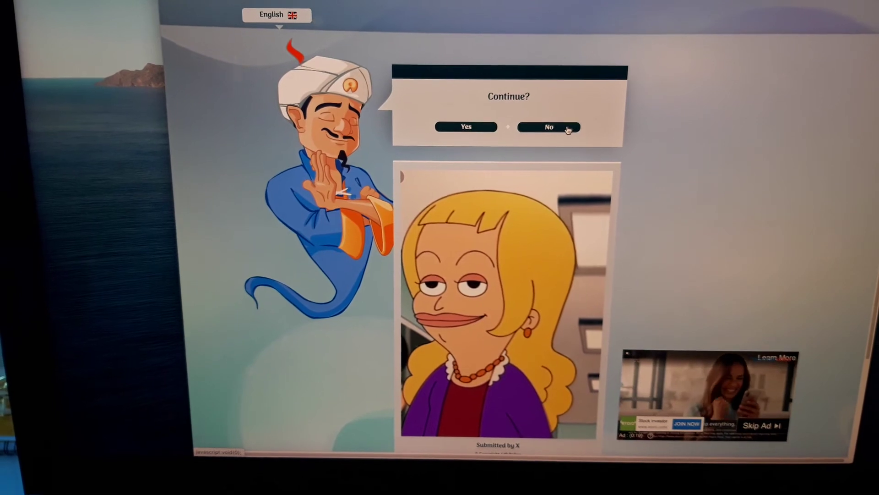
left_click(482, 126)
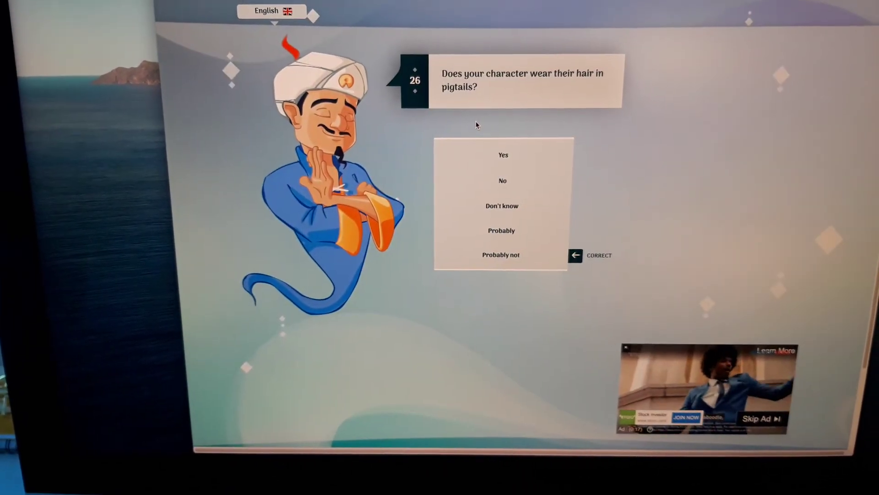
Step: Answer questions on pigtails, movies, supervillains, Disney Channel, Strictly Come Dancing, a group of seven, Cartoon Network
left_click(495, 188)
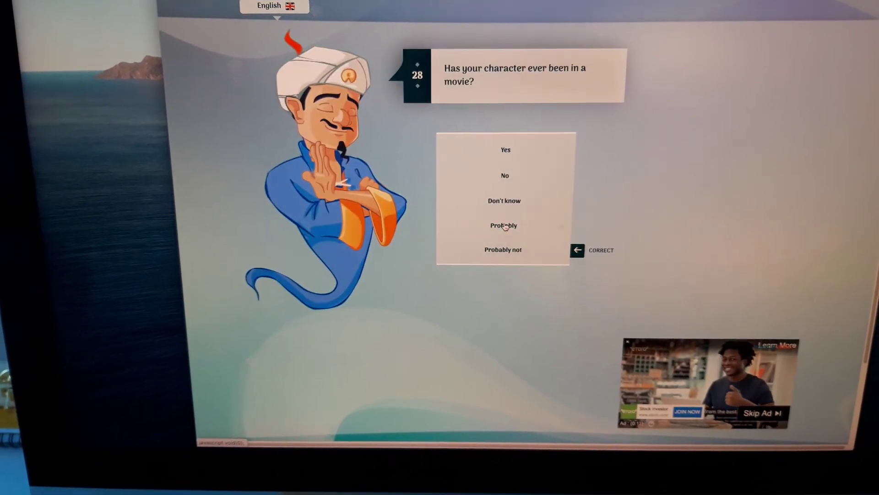
left_click(509, 178)
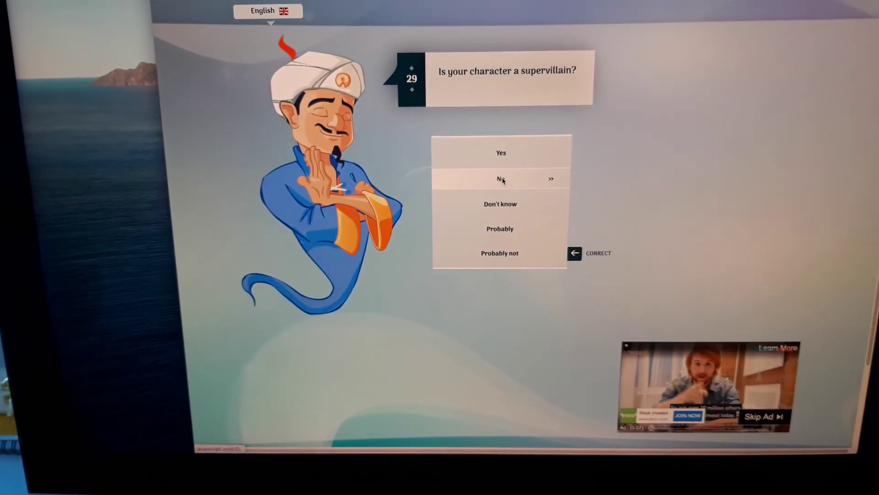
left_click(502, 180)
left_click(511, 179)
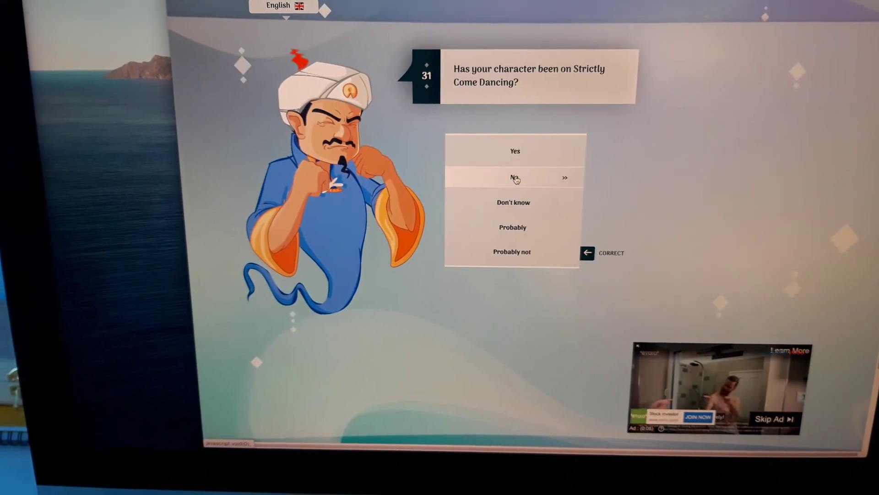
left_click(517, 180)
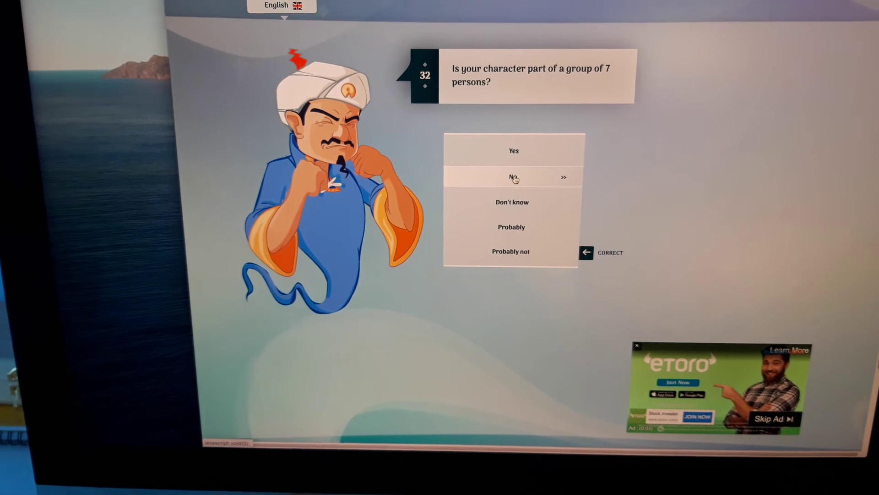
left_click(514, 181)
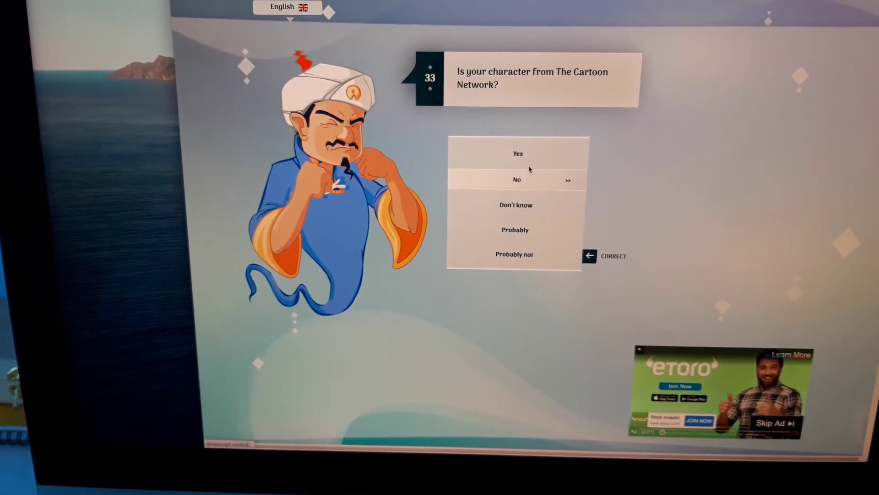
left_click(530, 228)
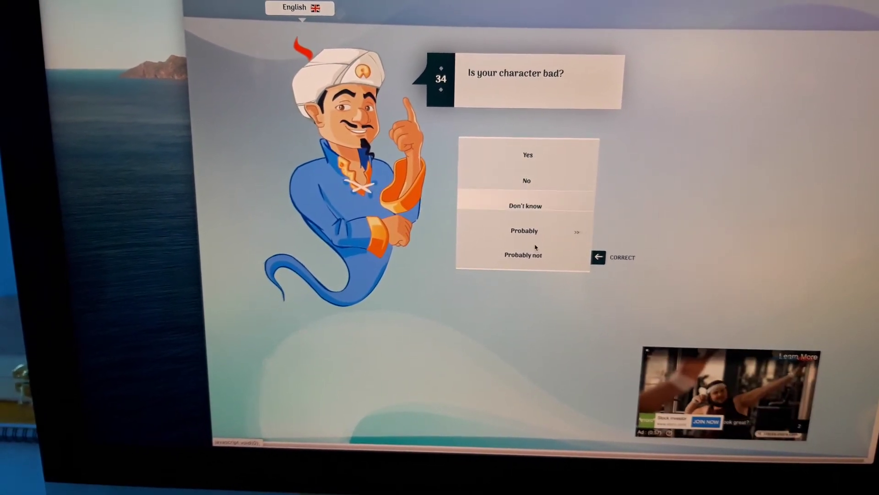
Step: Answer questions on being bad, Total Drama, Earth birth, red dress, blonde hair, pink, ponytail
left_click(537, 233)
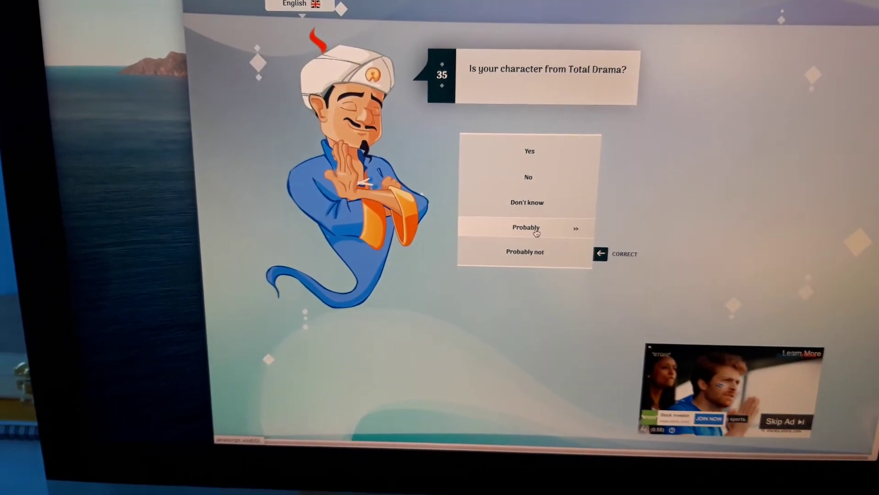
left_click(547, 149)
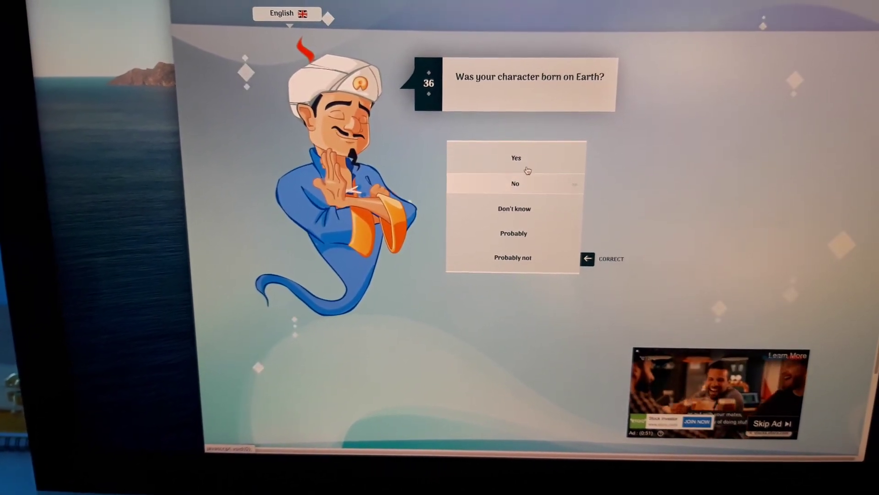
left_click(531, 166)
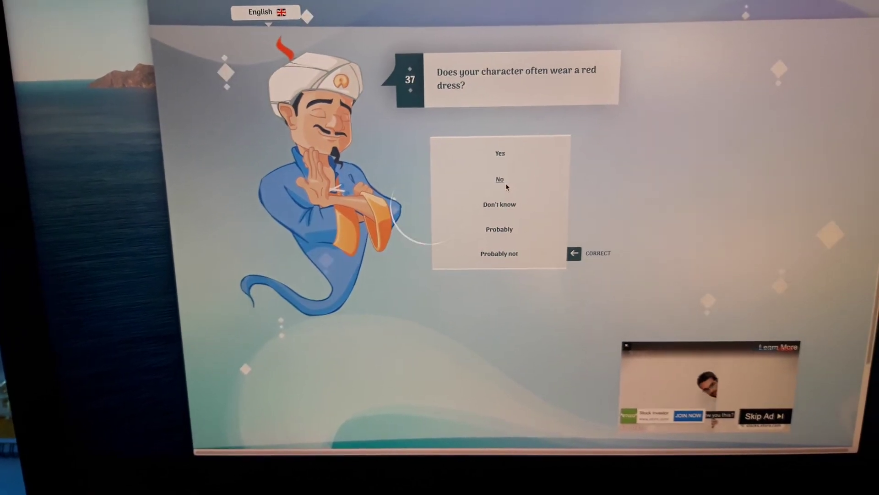
left_click(521, 188)
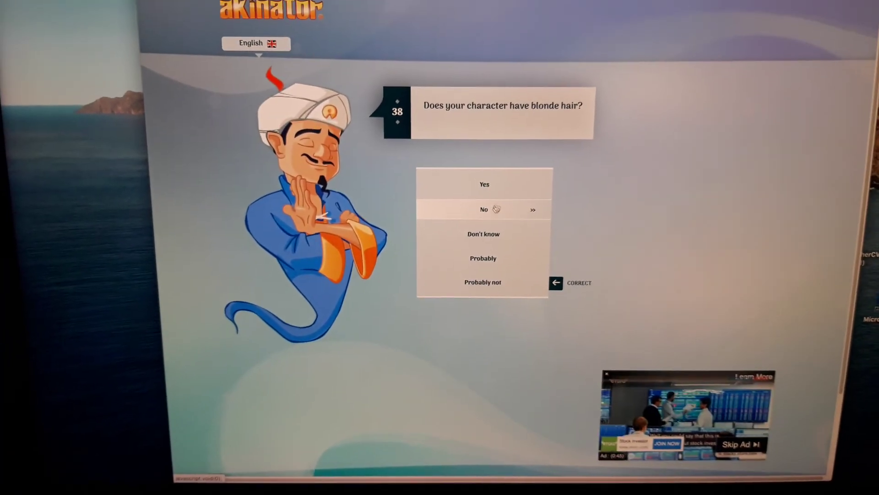
left_click(491, 182)
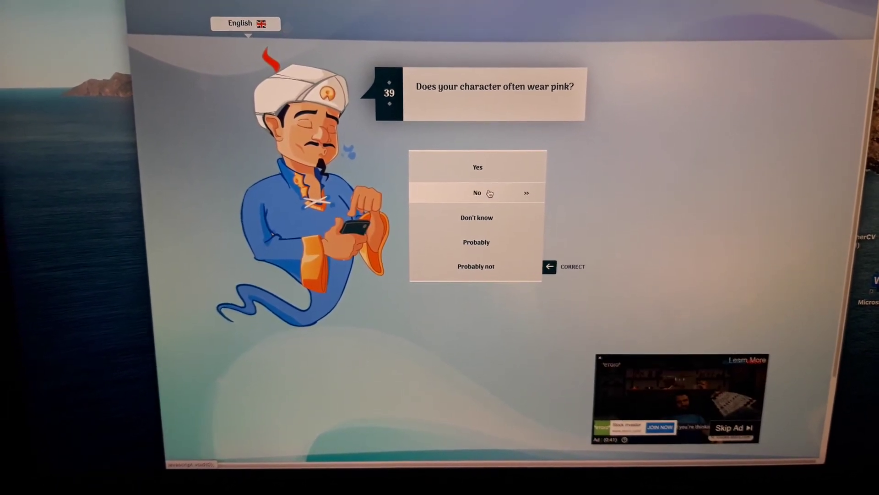
left_click(488, 190)
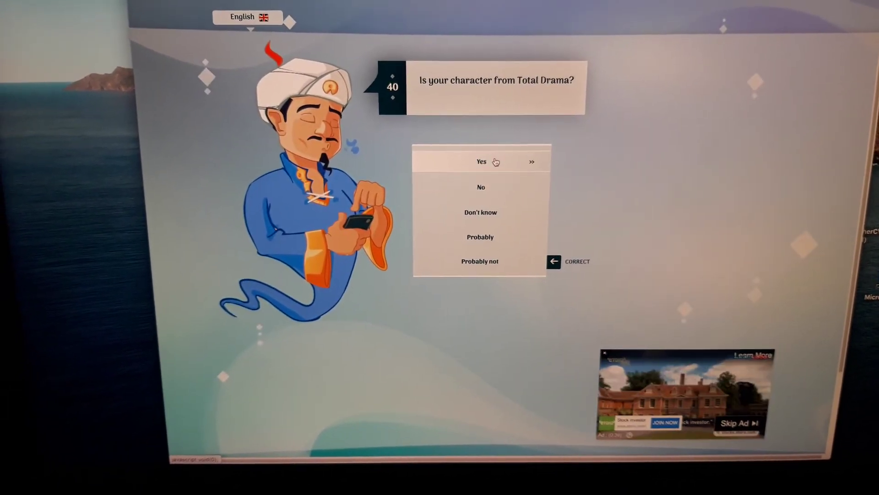
left_click(496, 162)
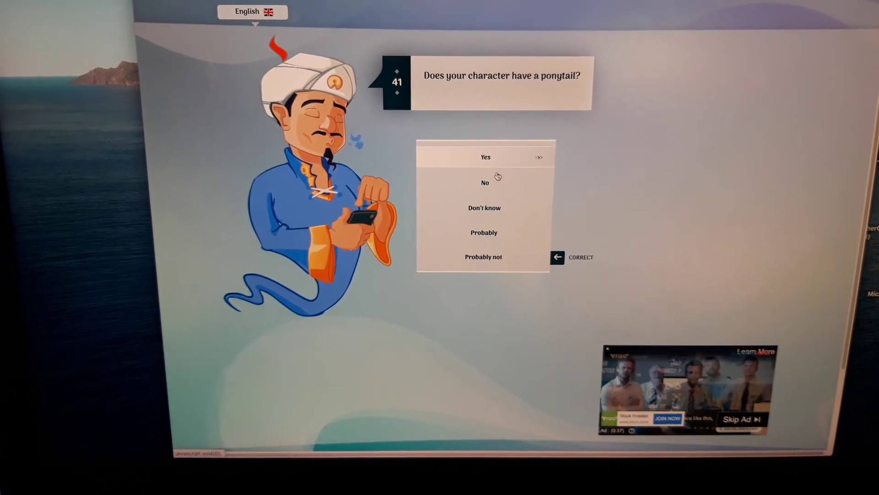
left_click(496, 182)
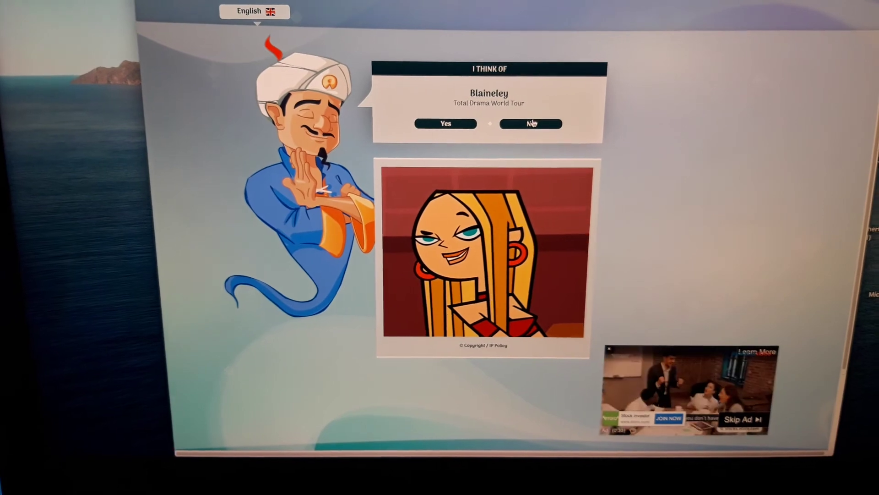
Step: Reject Blaineley, continue, and answer questions on killing a brother, first series, green, groups
left_click(528, 126)
left_click(432, 119)
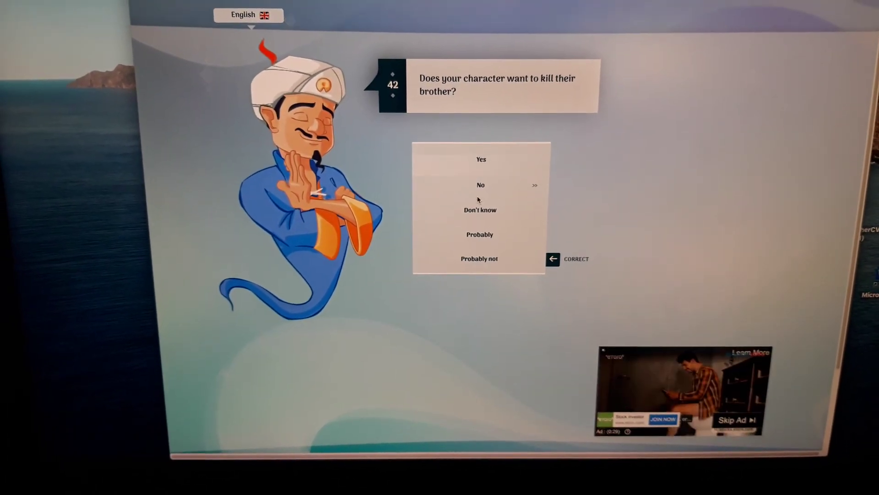
left_click(480, 190)
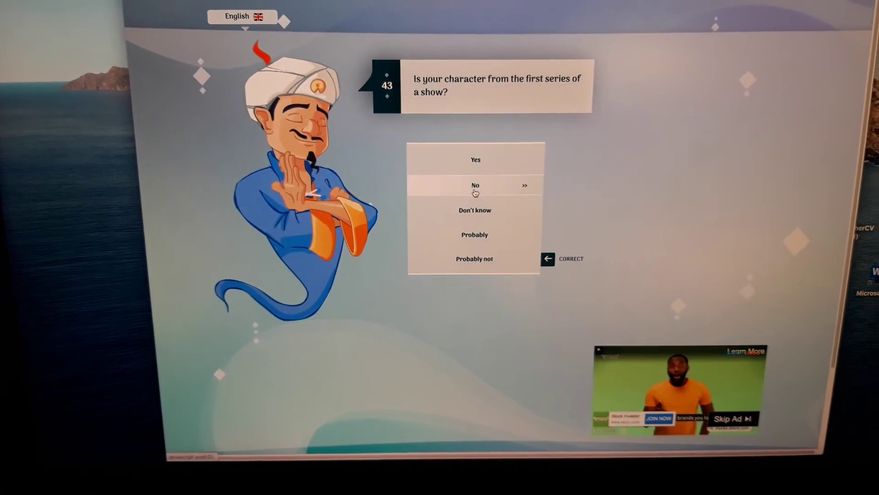
left_click(479, 191)
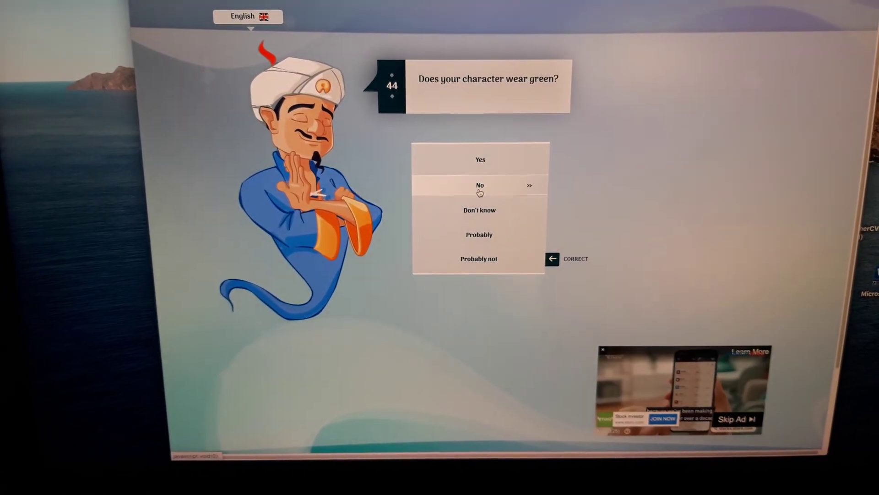
left_click(467, 192)
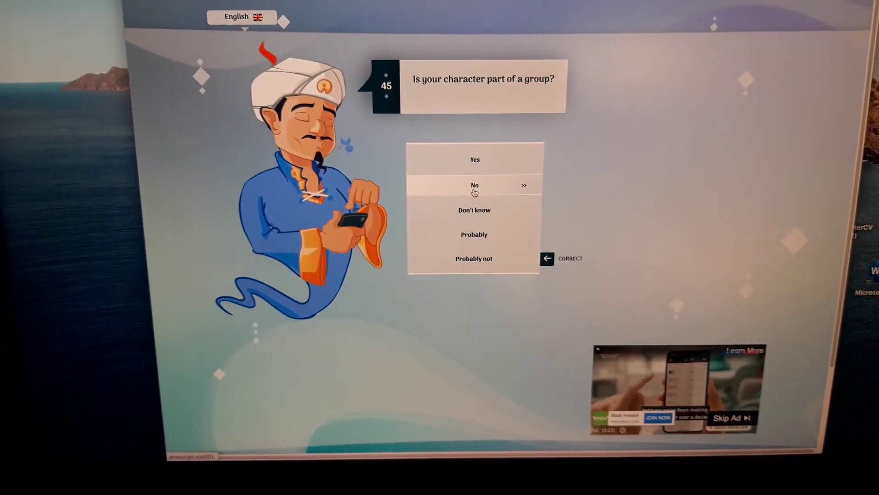
left_click(473, 193)
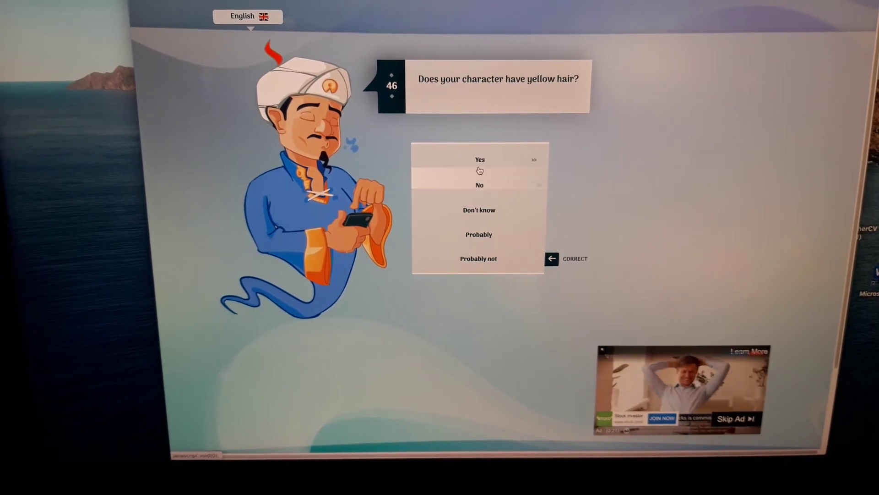
Step: Answer questions on yellow hair, school, being abnormally large, magic, sports and wealth
left_click(476, 166)
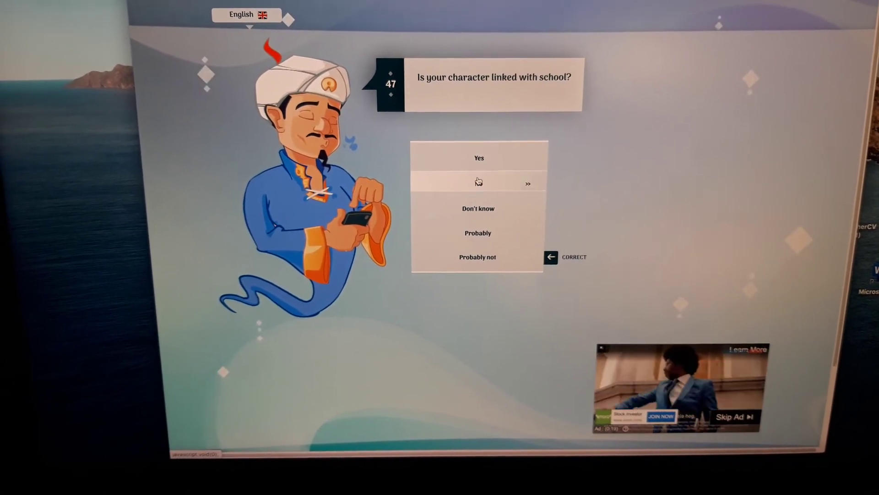
left_click(479, 181)
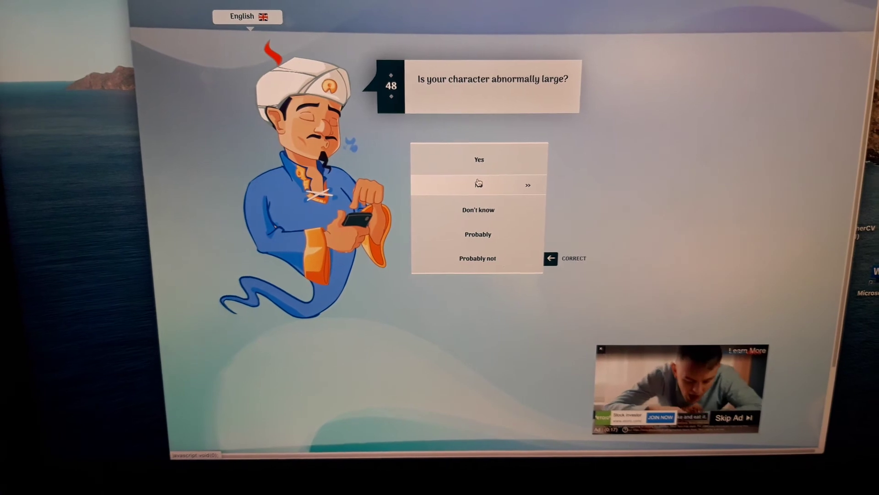
left_click(479, 183)
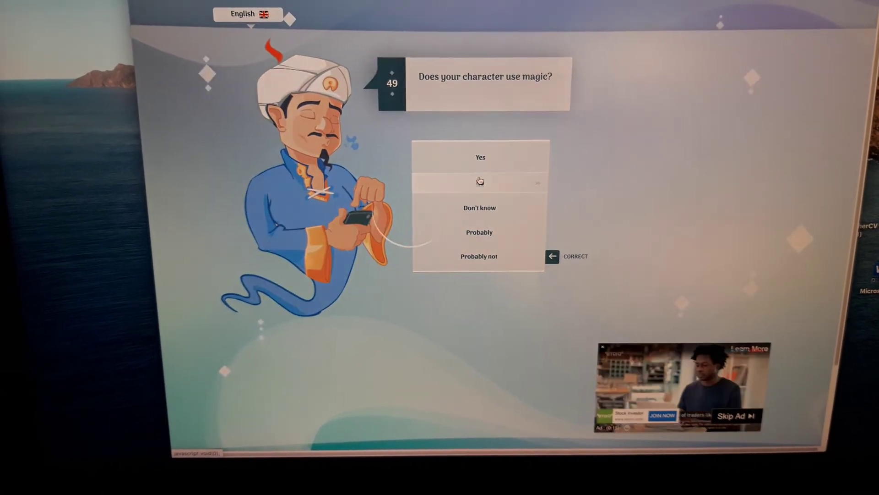
left_click(480, 181)
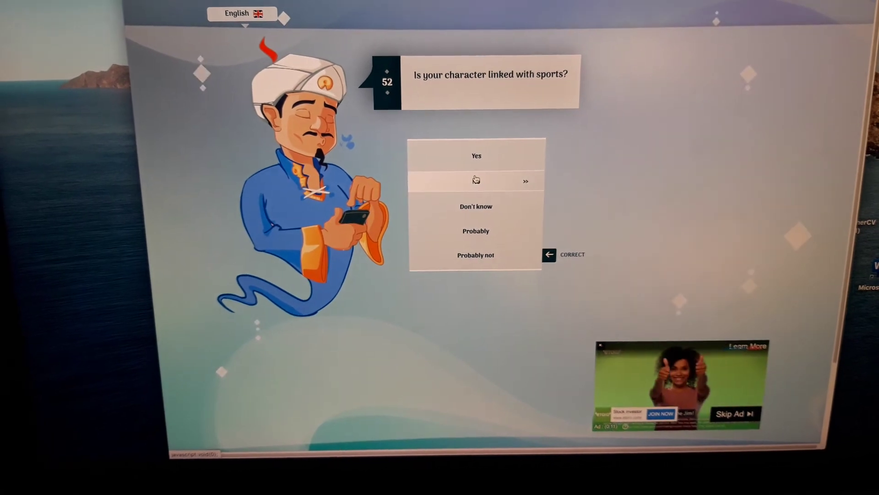
left_click(479, 164)
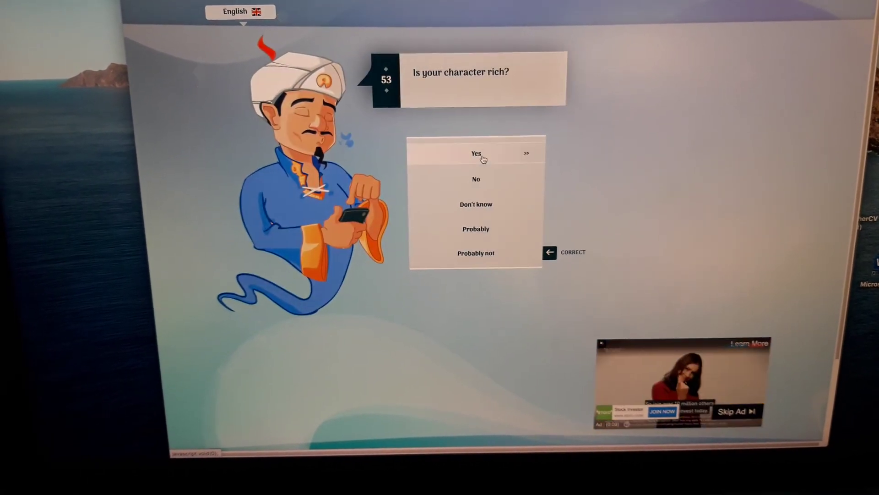
left_click(479, 177)
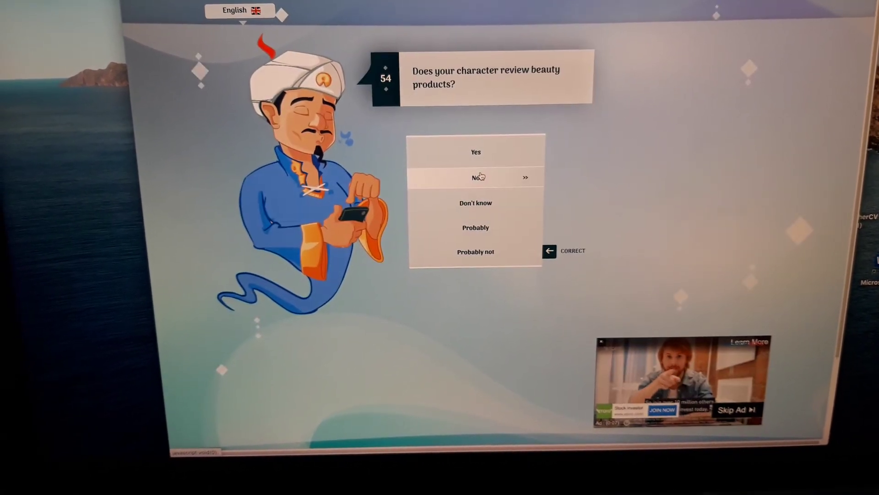
Step: Answer No to beauty products, fashion and NRL, then the male and lipstick questions
left_click(479, 177)
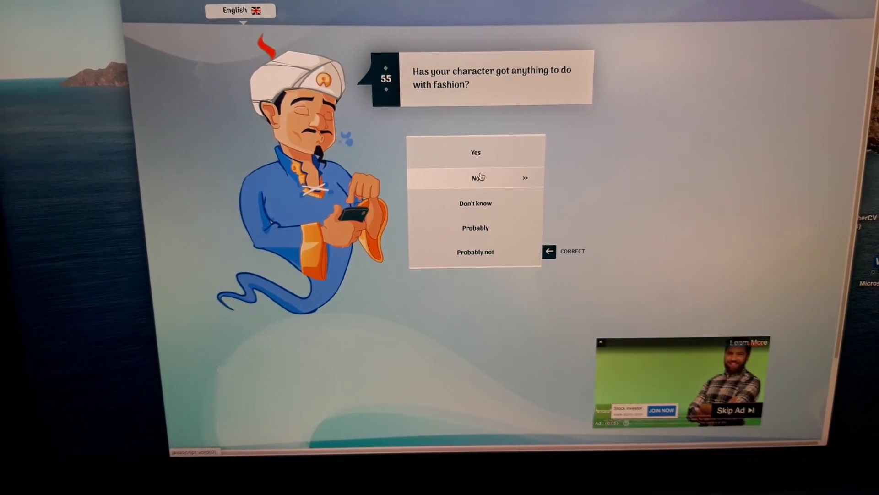
left_click(480, 177)
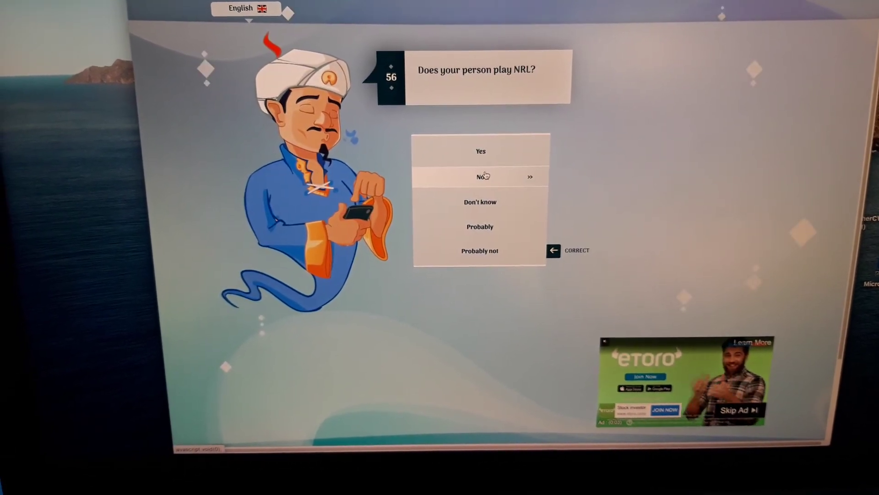
left_click(485, 176)
left_click(486, 177)
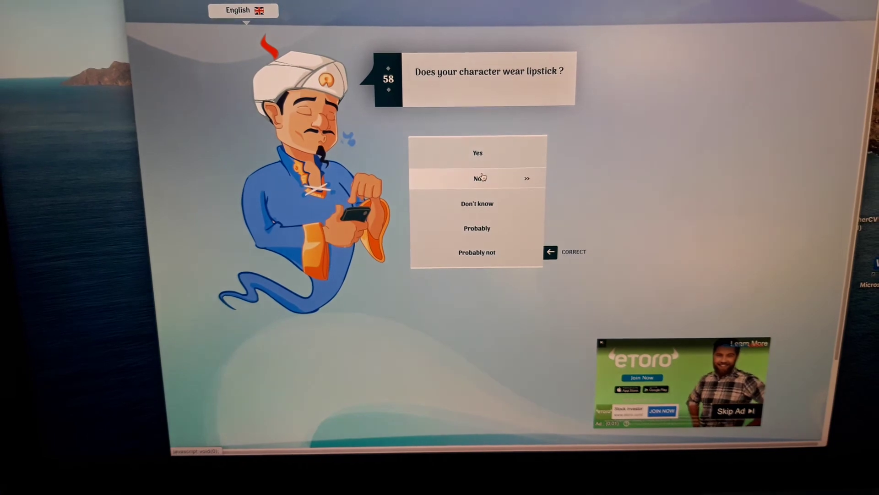
left_click(485, 176)
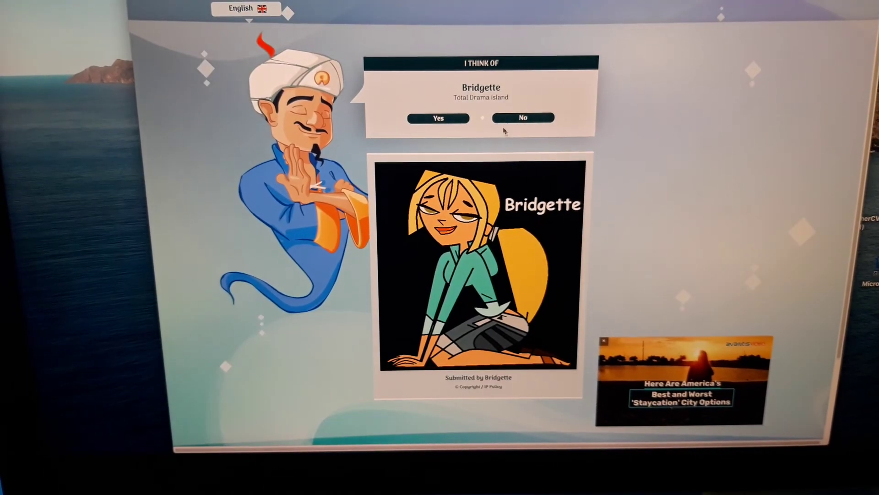
Step: Reject Bridgette, continue, and answer questions on Kickers, children's TV, Calfreezy and hunting
left_click(530, 116)
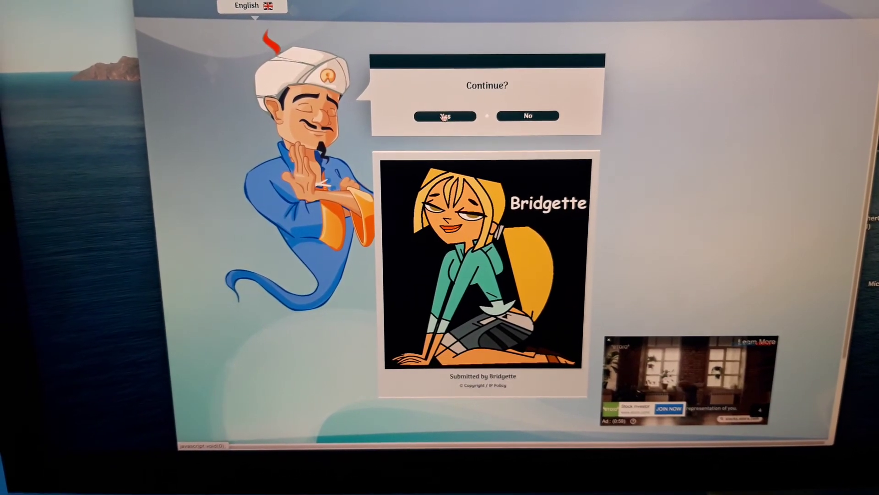
left_click(440, 116)
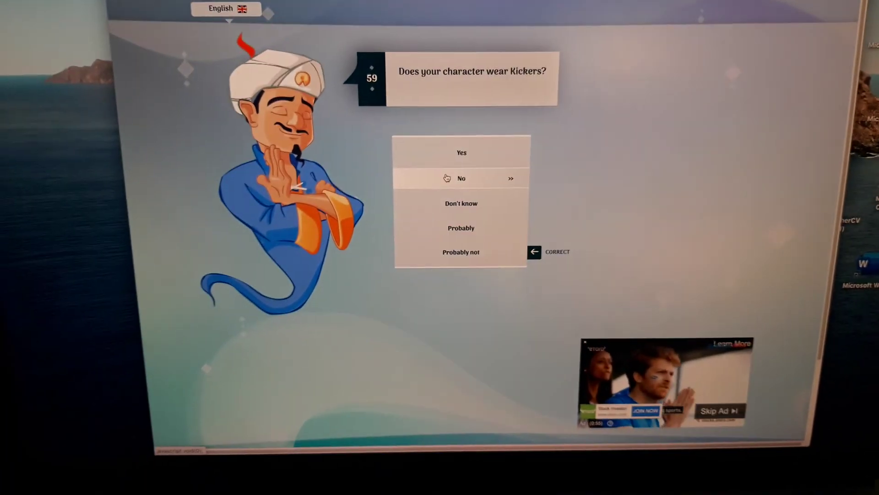
left_click(437, 216)
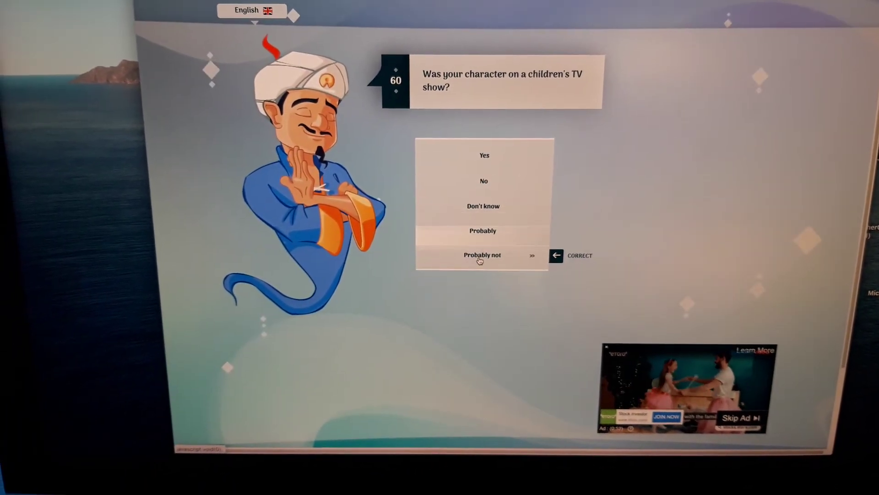
left_click(474, 259)
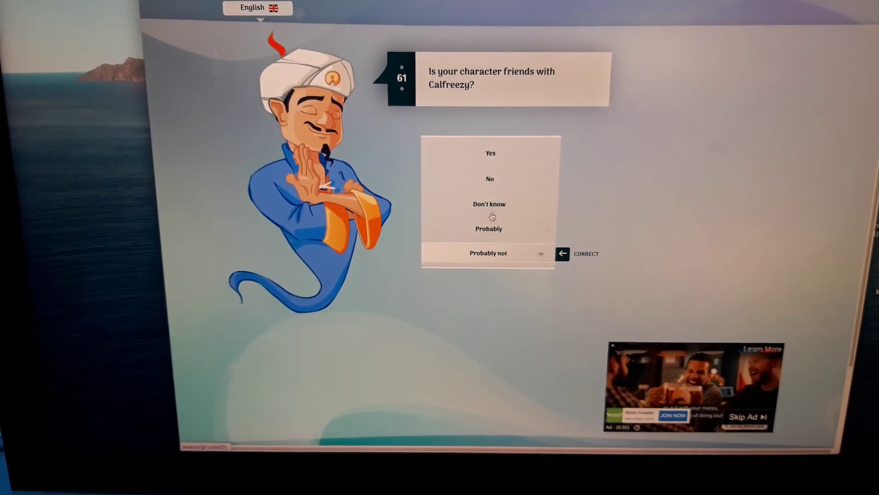
left_click(488, 184)
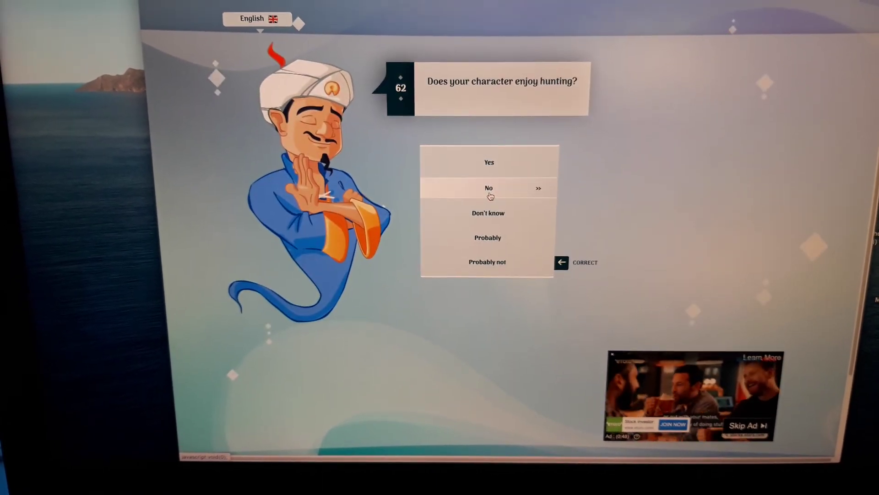
left_click(497, 208)
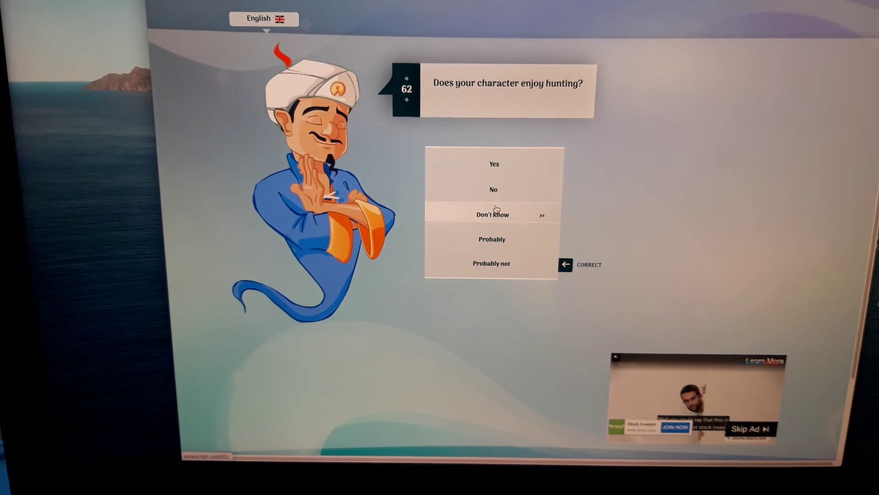
Step: Say Yes to teenager and two arms; answer make-up, Black Parade; No to purple, cowboy, Barbie
left_click(500, 169)
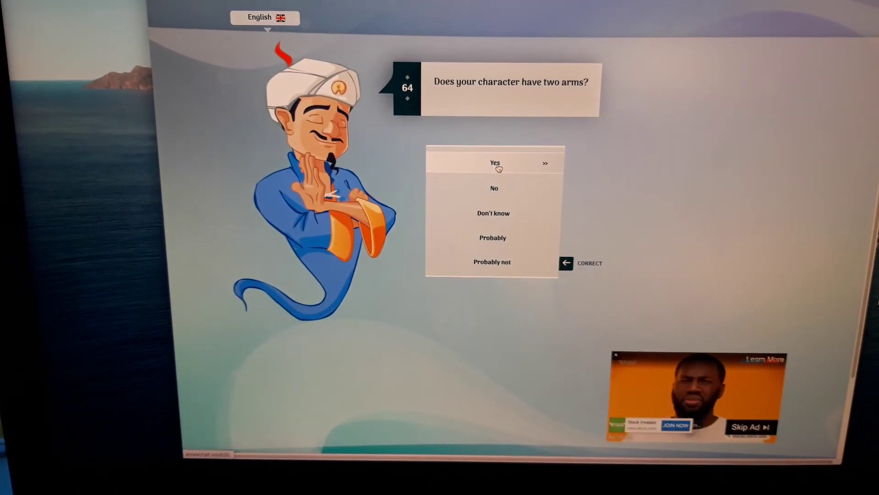
left_click(496, 169)
left_click(495, 187)
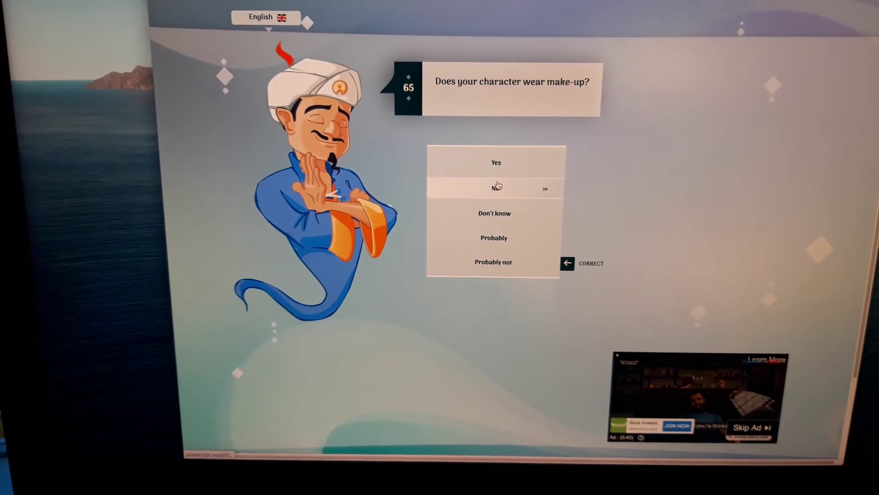
left_click(488, 187)
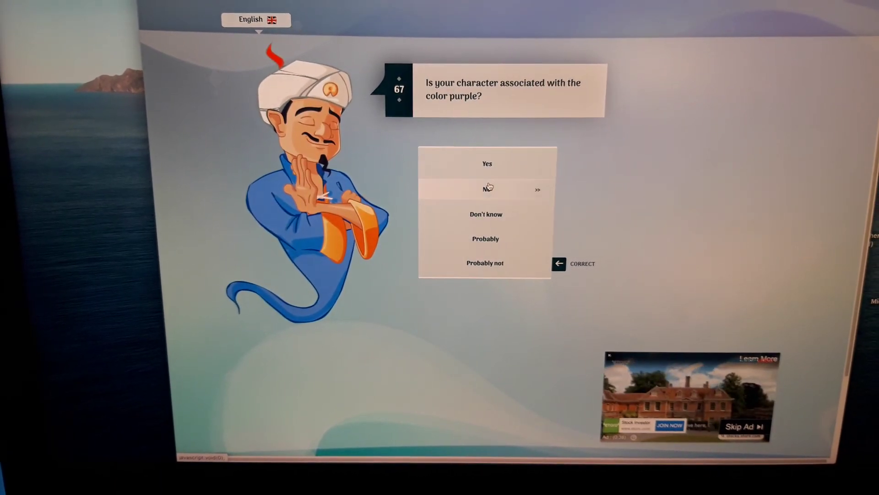
left_click(492, 187)
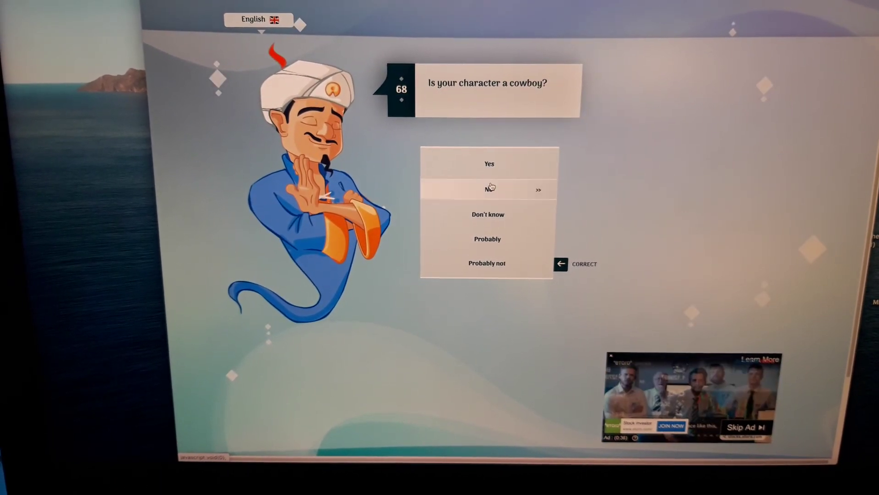
left_click(494, 187)
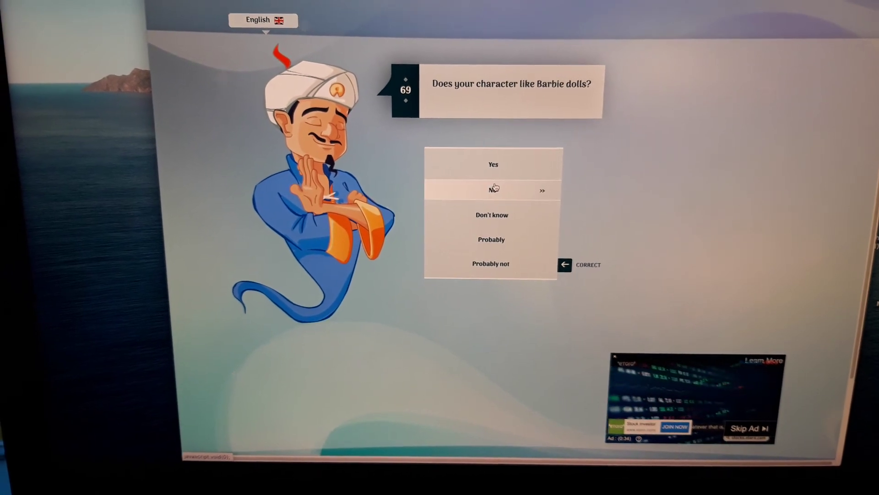
left_click(495, 187)
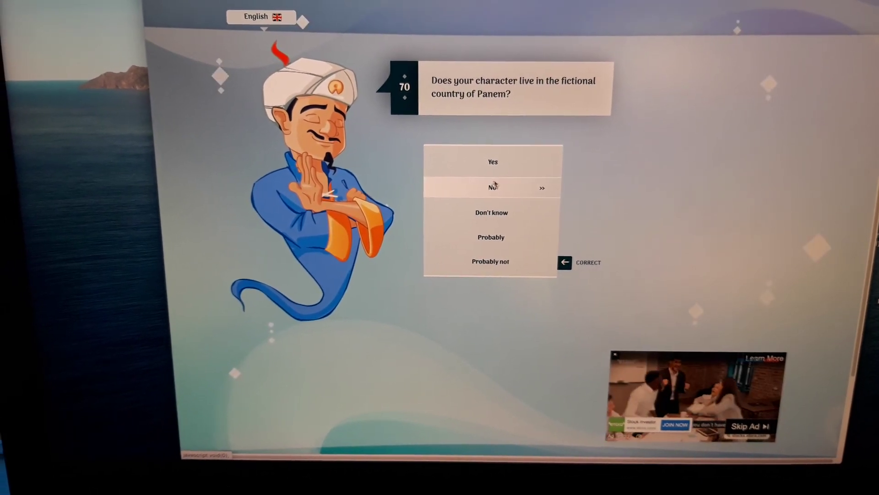
Step: Say no Panem, short hair, probably sleeps, not imaginary, not a beautiful woman, not sea-linked
left_click(494, 185)
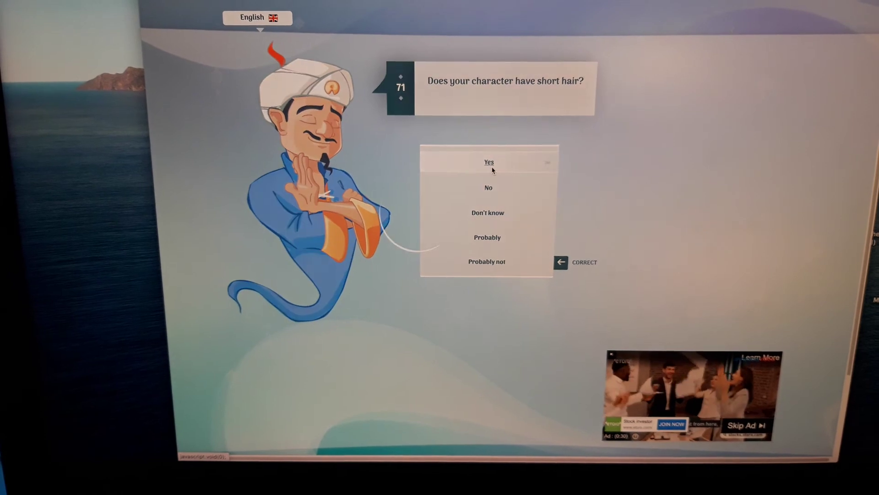
left_click(491, 170)
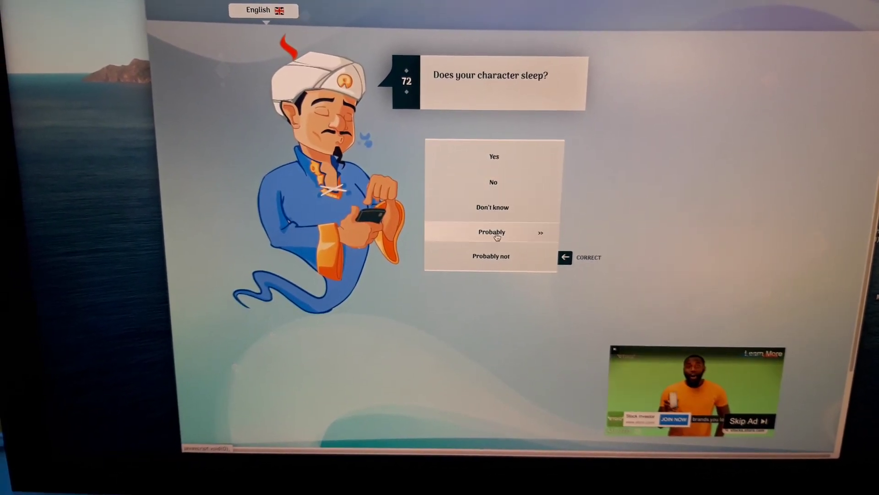
left_click(500, 216)
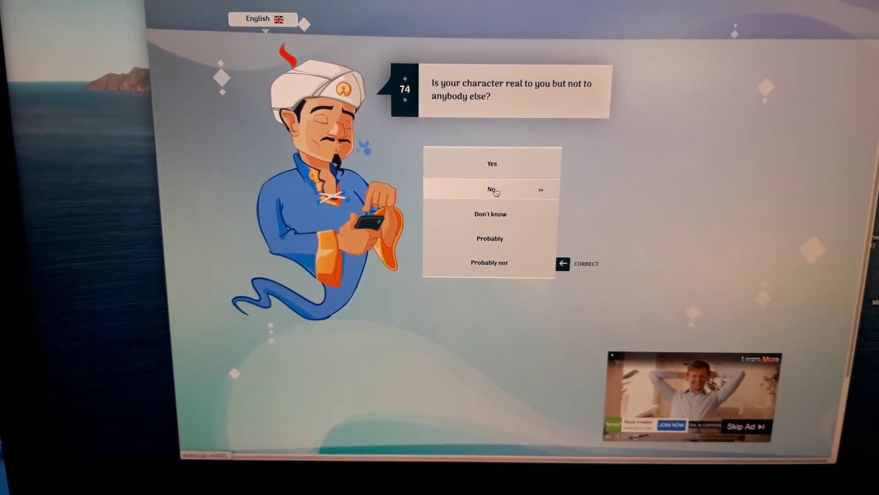
left_click(495, 191)
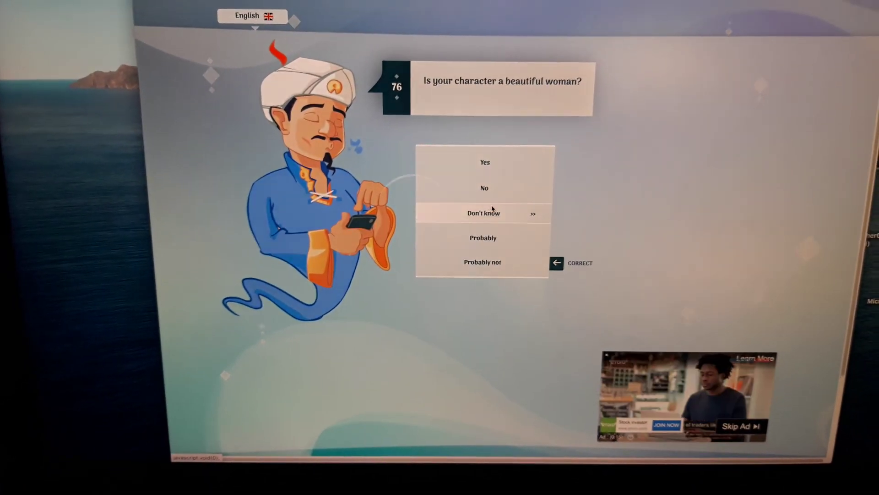
left_click(493, 209)
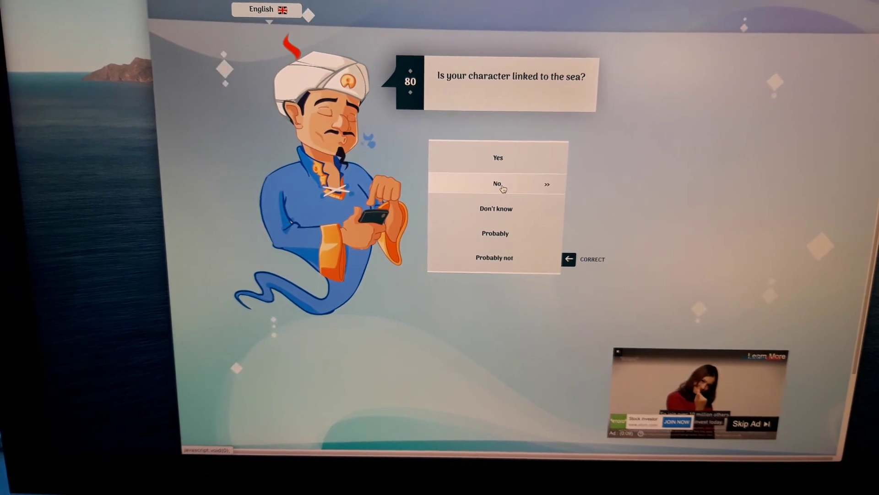
left_click(501, 186)
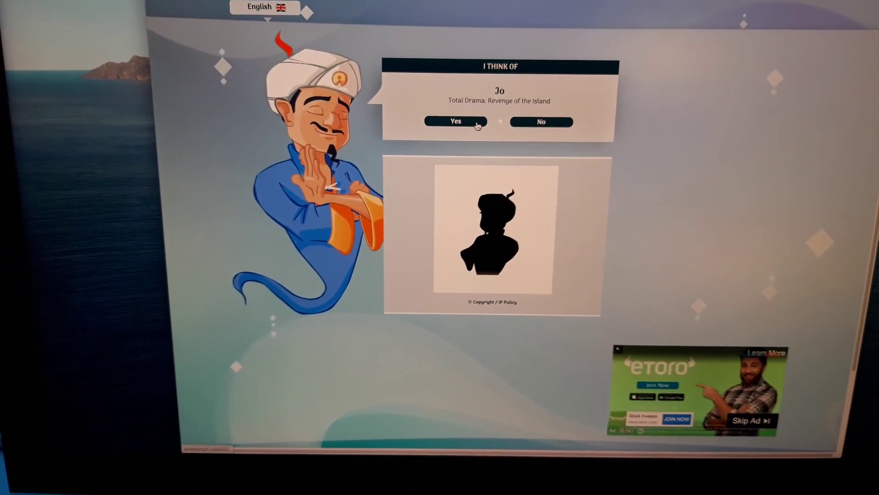
Step: Accept Jo as the correct guess and begin another round with Play again
left_click(474, 126)
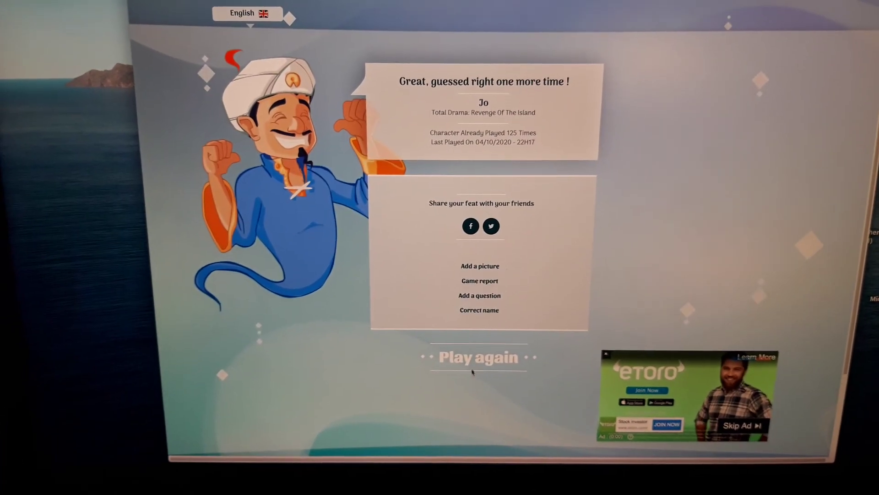
left_click(472, 358)
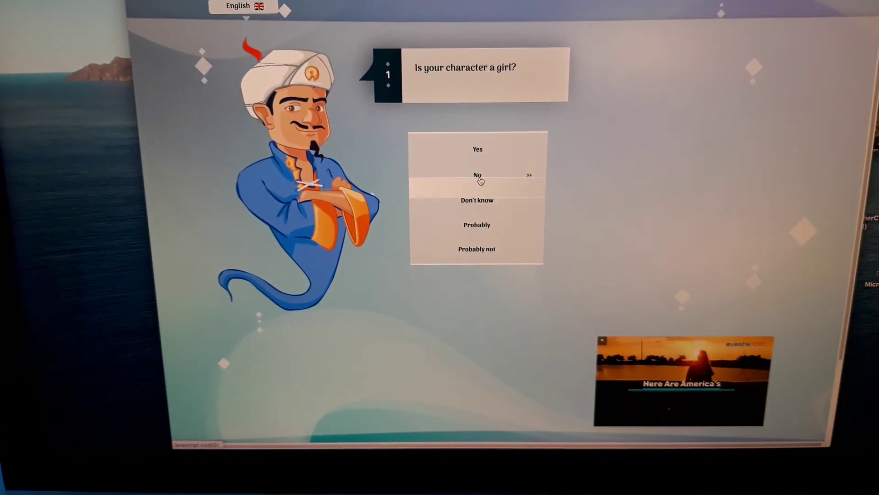
Step: Say the character is not a girl, is animated, has human skin and a sister, no purple
left_click(479, 175)
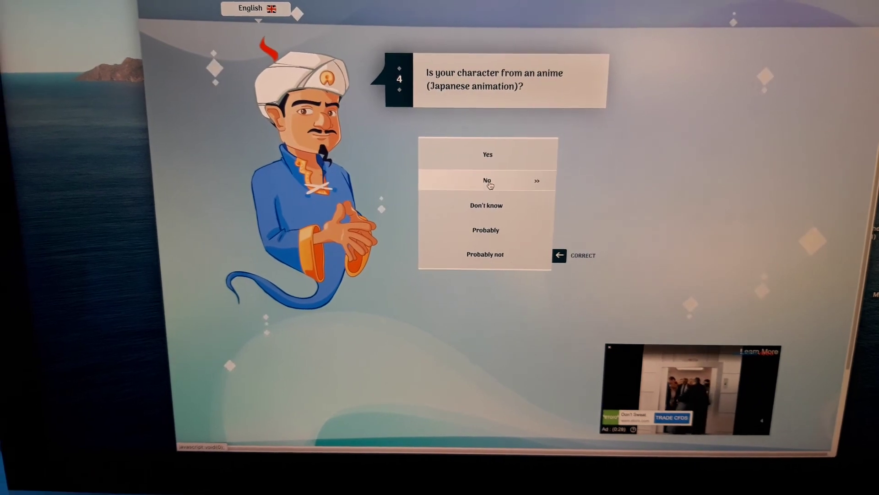
left_click(492, 181)
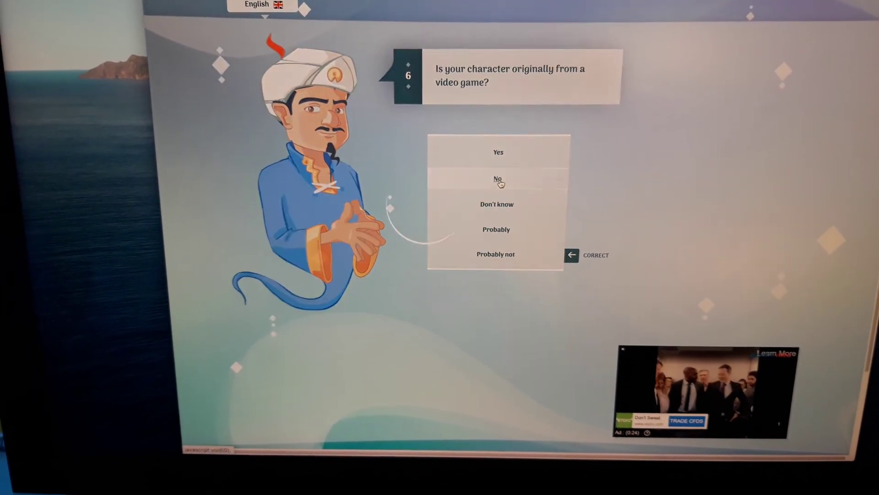
left_click(501, 164)
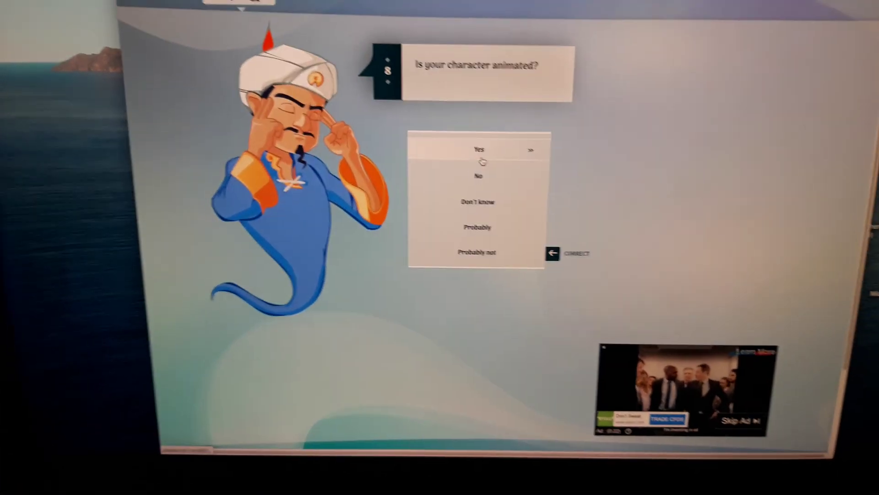
left_click(499, 163)
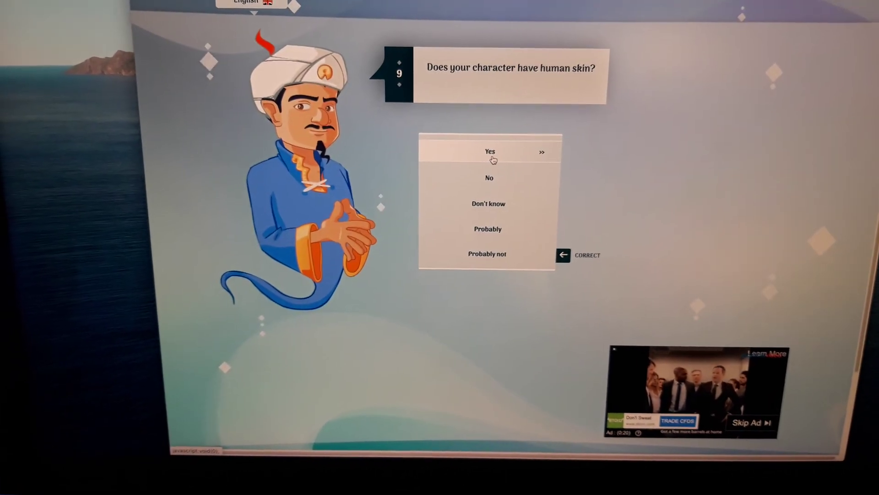
left_click(498, 157)
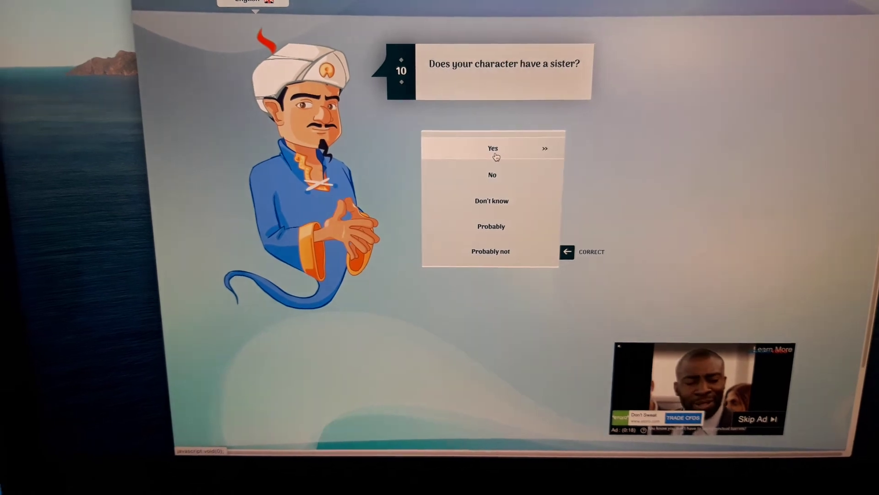
left_click(495, 174)
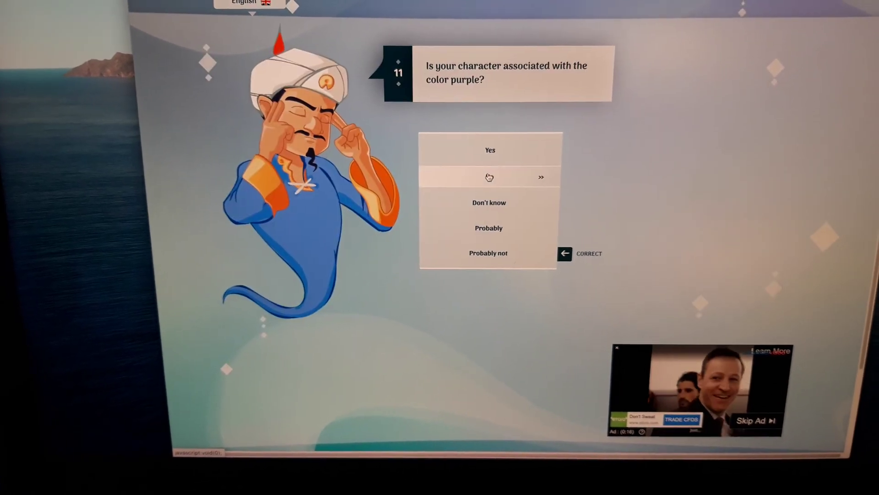
left_click(496, 174)
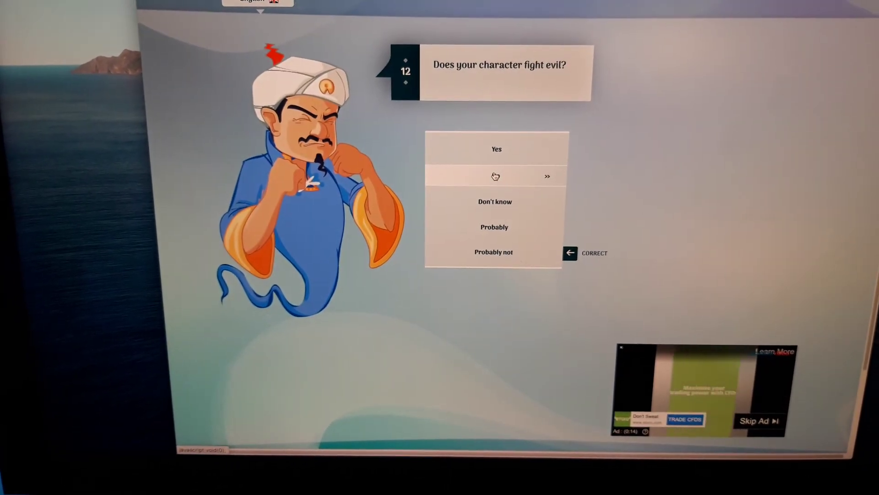
Step: Say the character doesn't fight evil, isn't a teen or adult man, wears no jewellery, is mean and in love
left_click(500, 177)
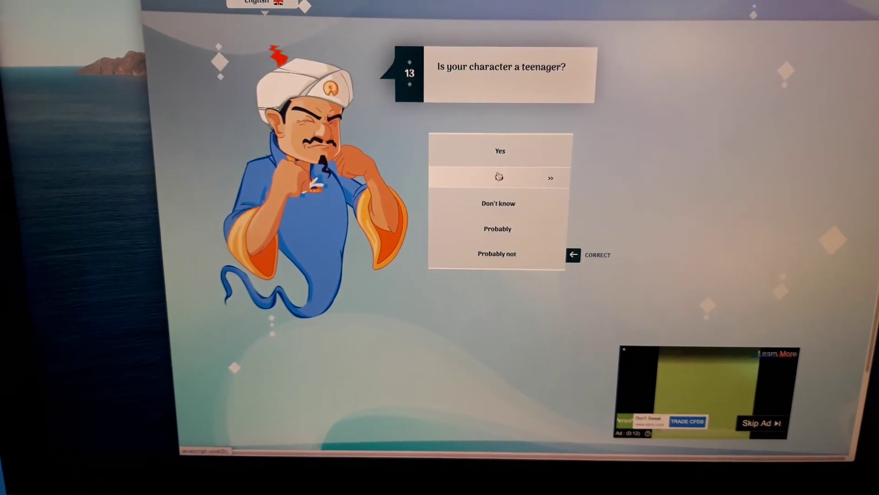
left_click(503, 176)
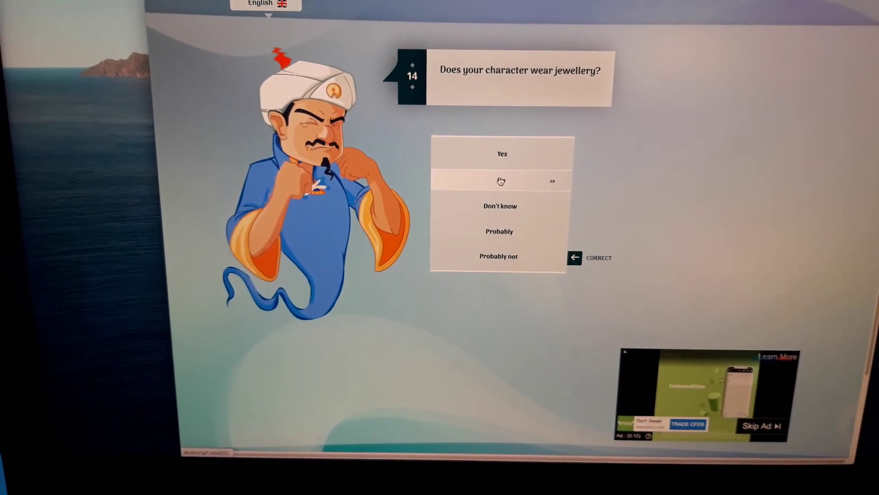
left_click(499, 178)
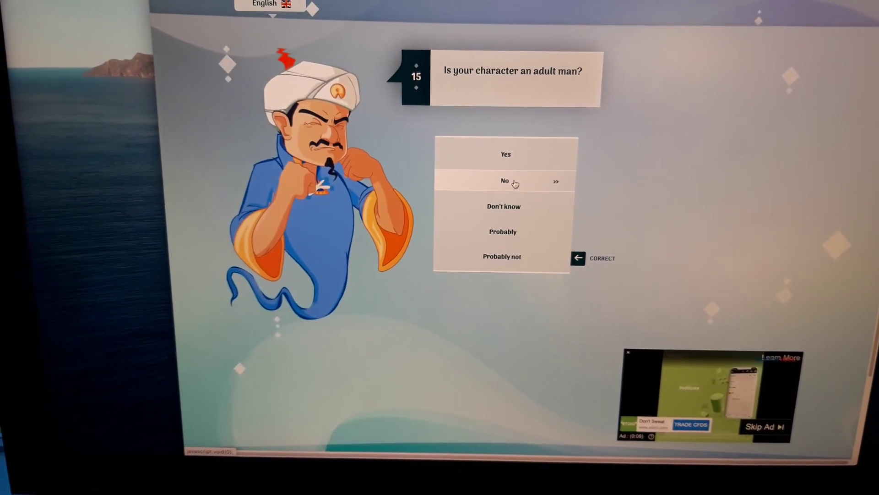
left_click(515, 182)
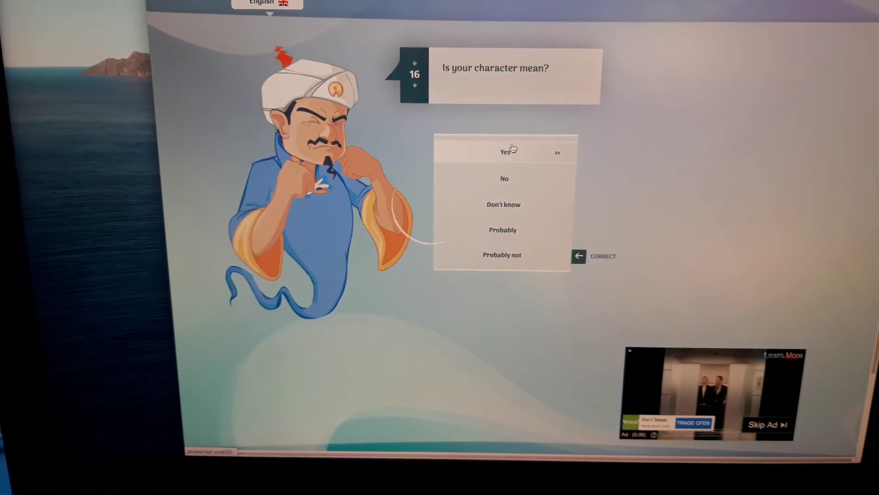
left_click(513, 149)
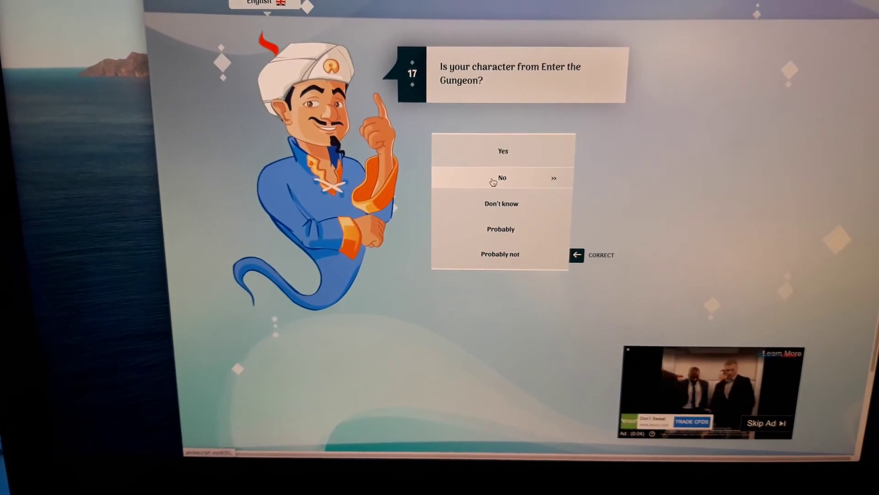
left_click(491, 180)
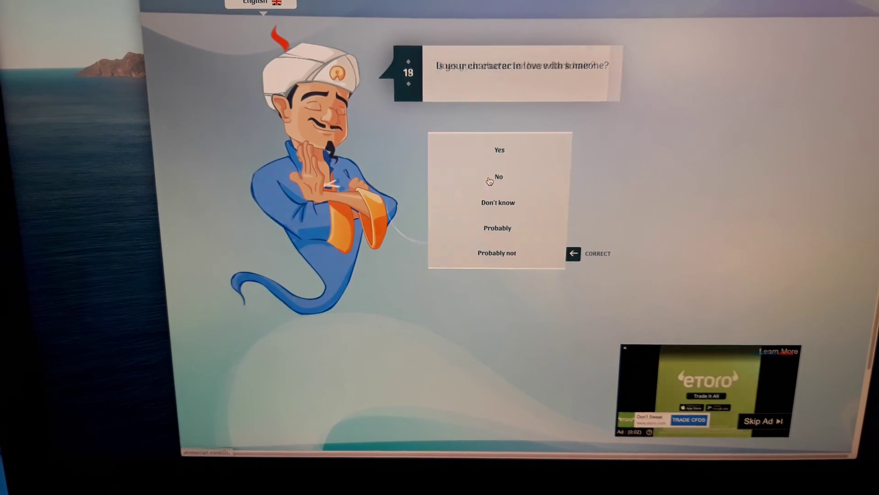
left_click(503, 153)
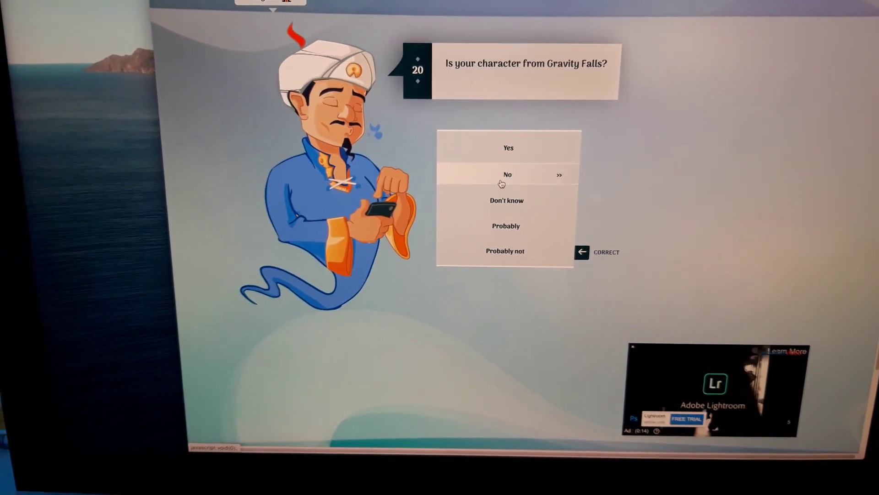
Step: Say not Gravity Falls, no green hair, fat, answer brown hair, no jet pack, not Cartoon Network
left_click(502, 184)
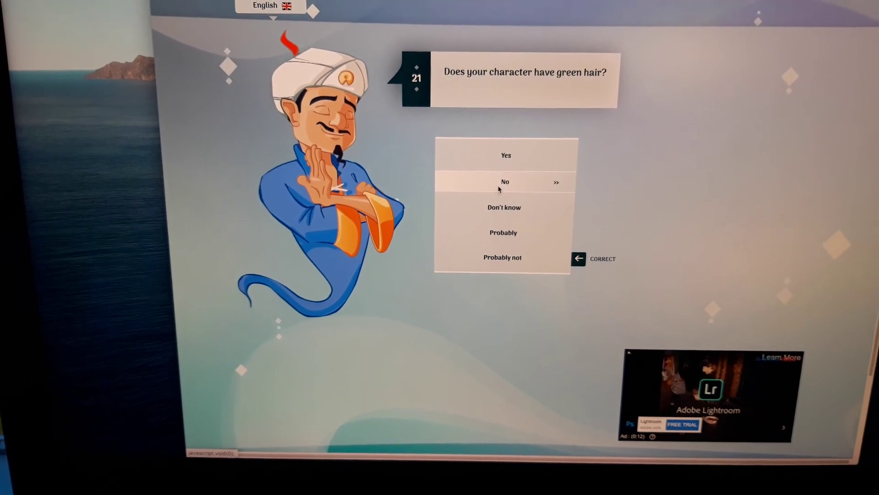
left_click(499, 188)
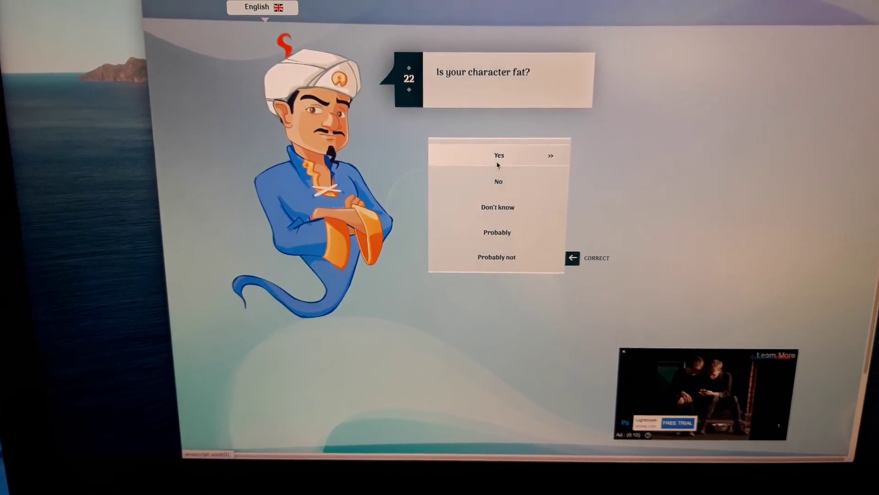
left_click(498, 163)
left_click(502, 161)
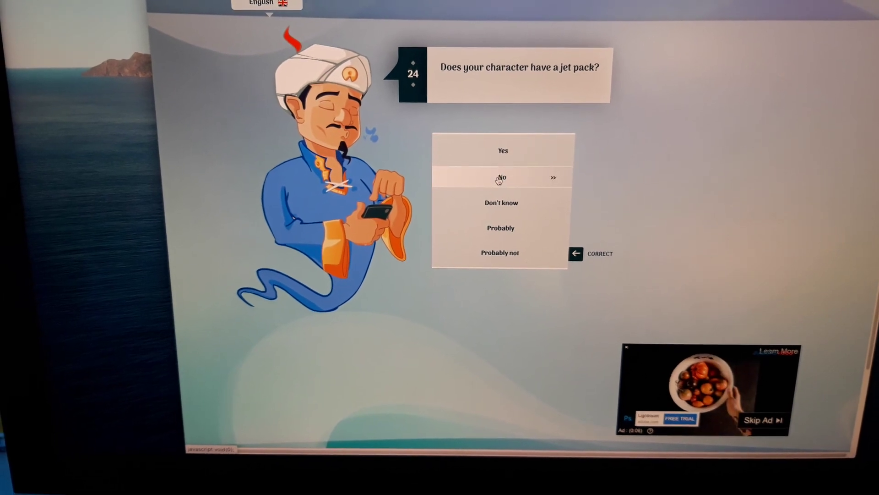
left_click(499, 176)
left_click(500, 176)
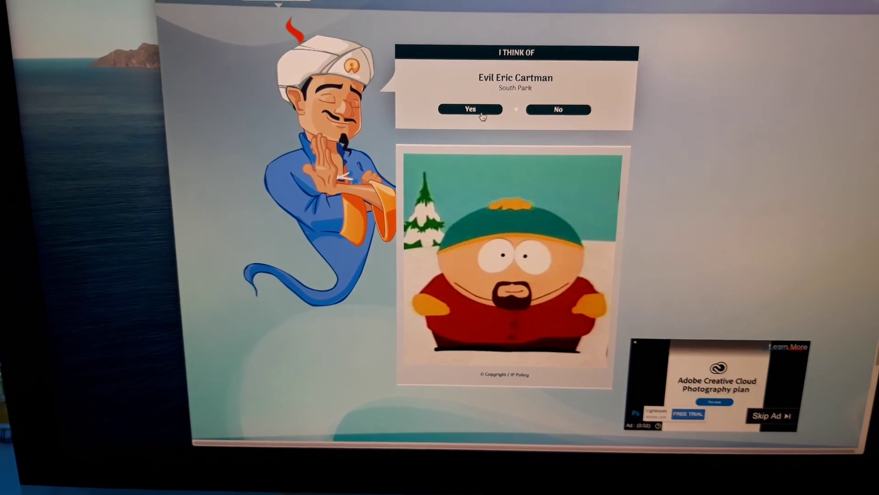
Step: Answer Yes on the 'I think of Evil Eric Cartman' card to reach the victory screen
left_click(470, 108)
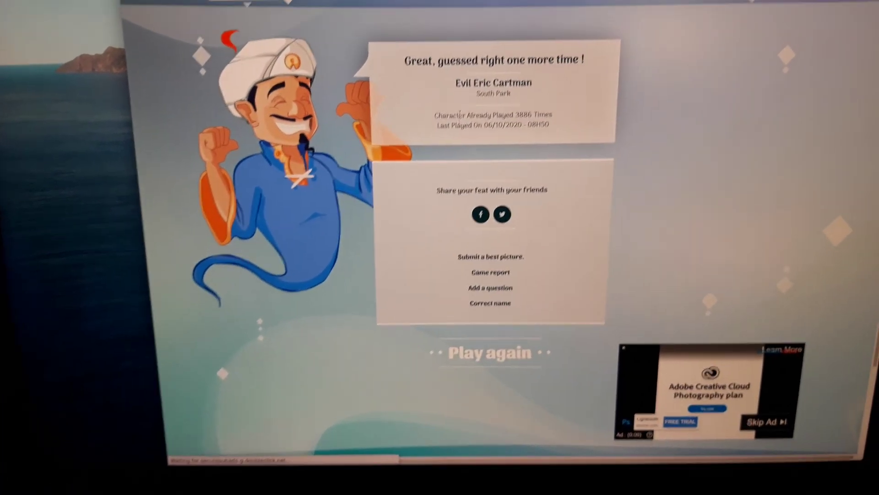